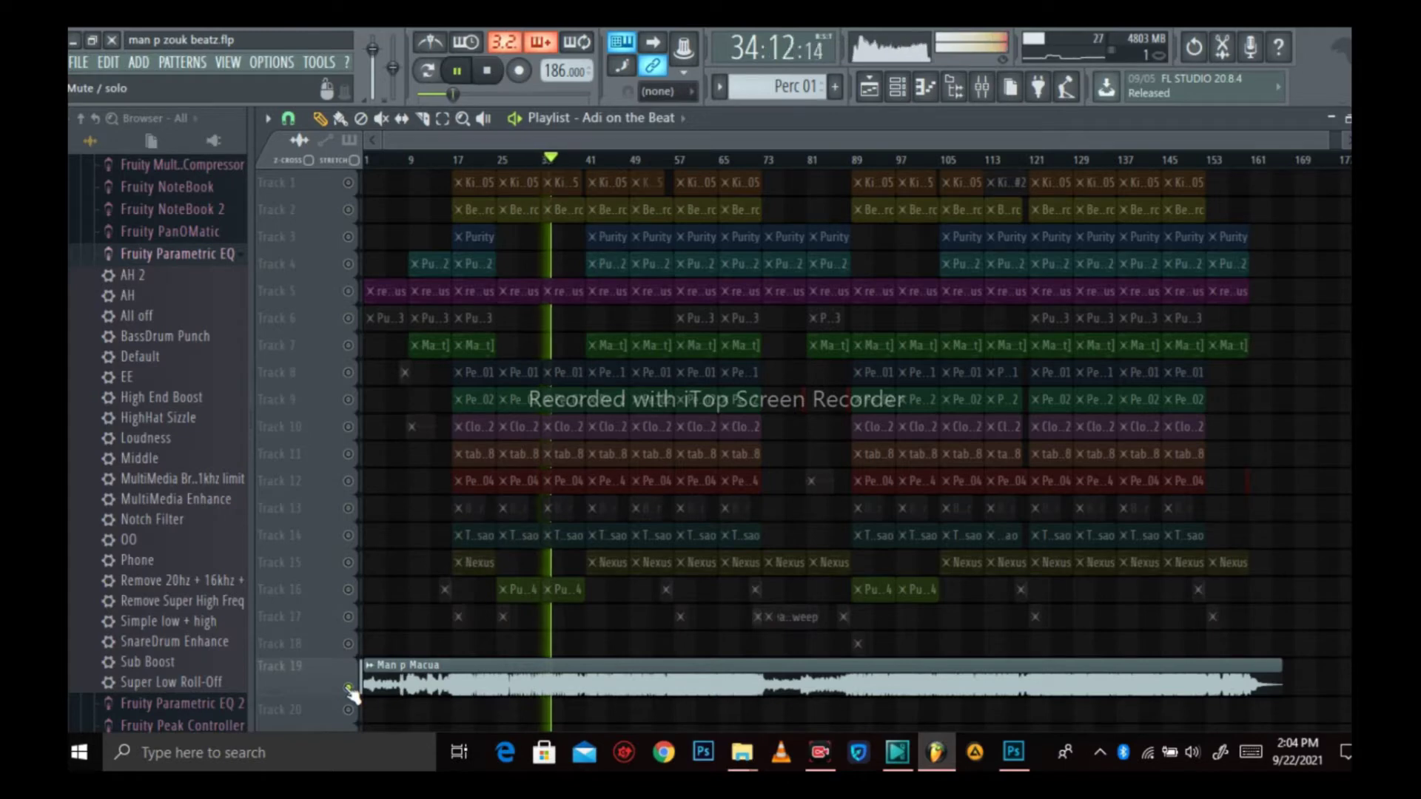
Take Track 19 out of solo and mute it so the pattern tracks play without the Man p Macua audio.
right_click(349, 688)
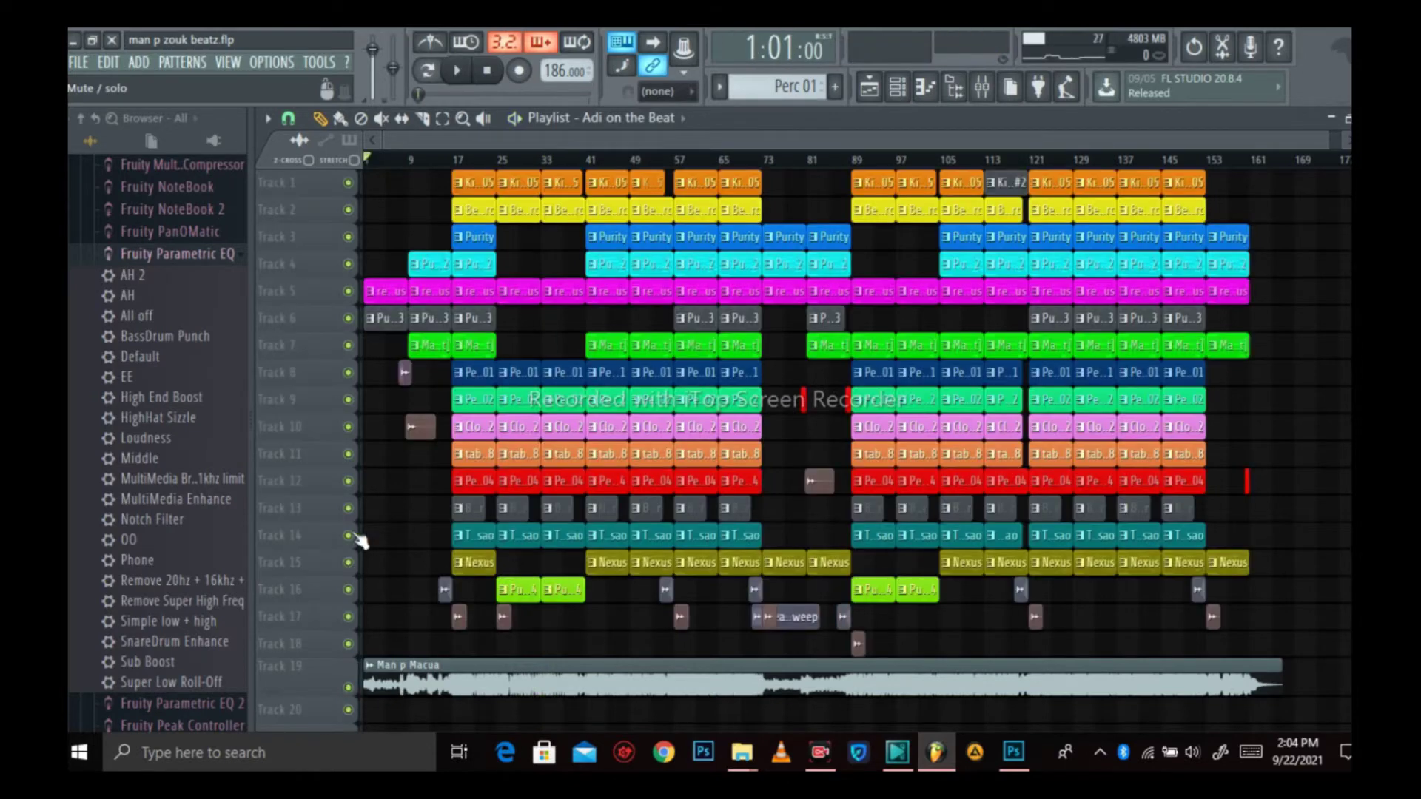
click(349, 688)
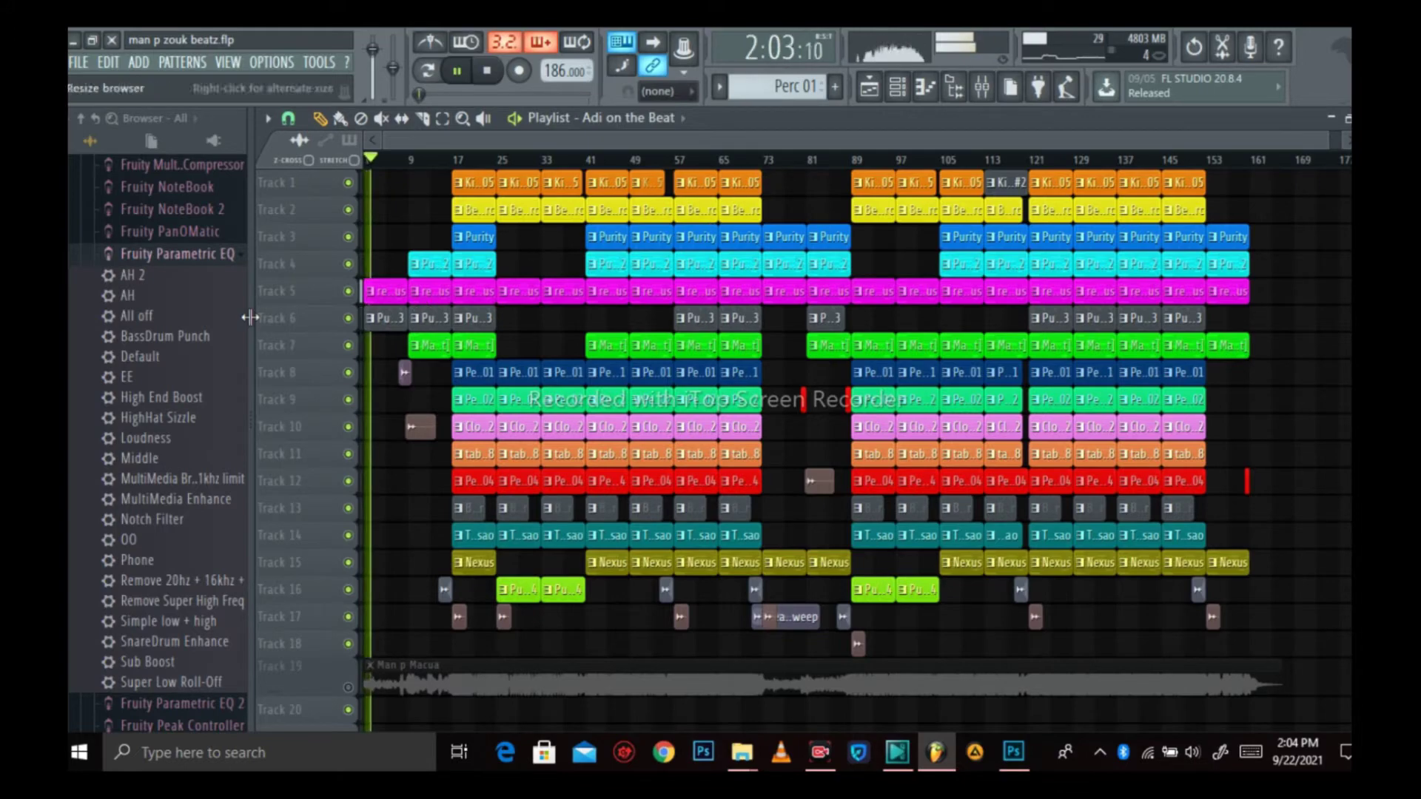
Play the song and examine the full arrangement across the playlist tracks, including the opening section up close.
scroll(807, 300, up, 3)
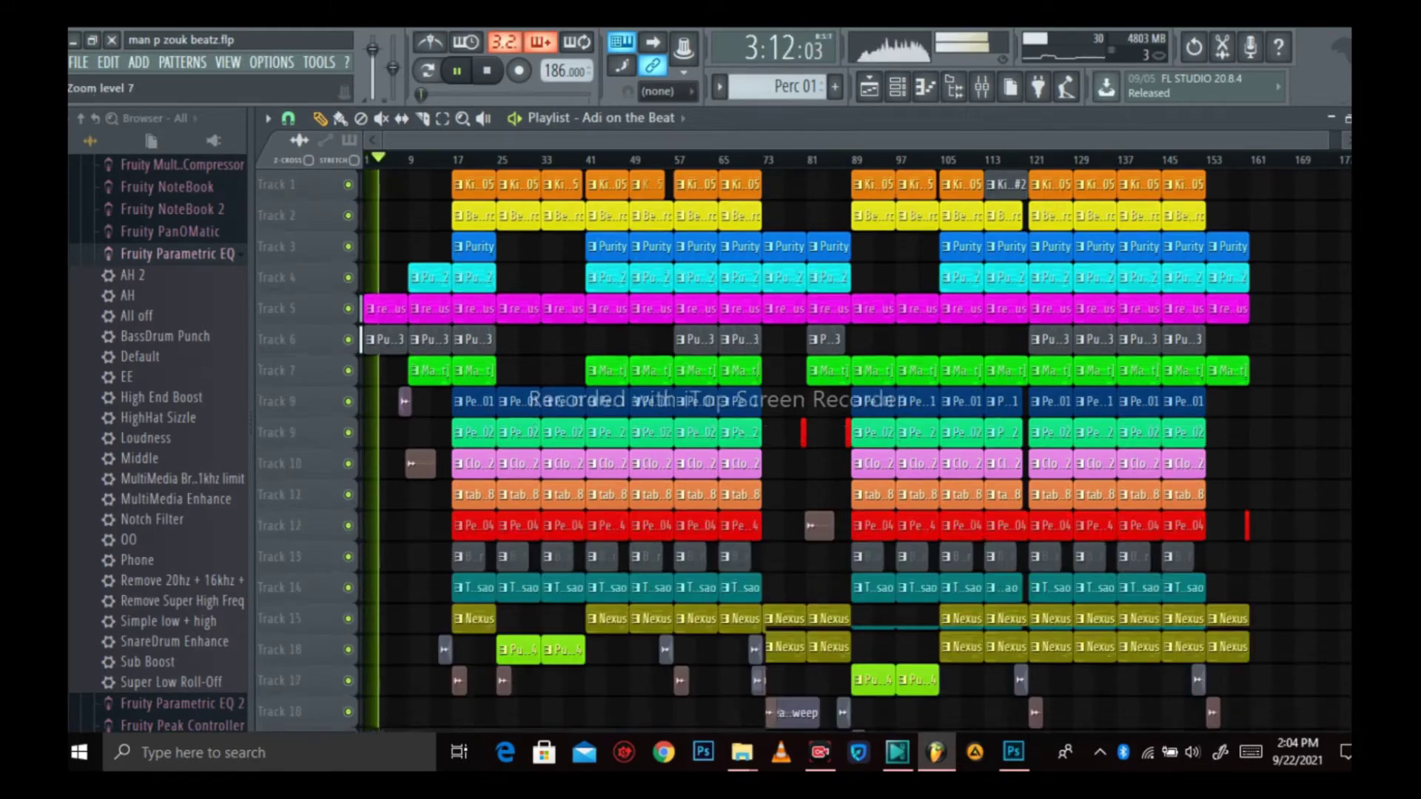
scroll(806, 299, down, 2)
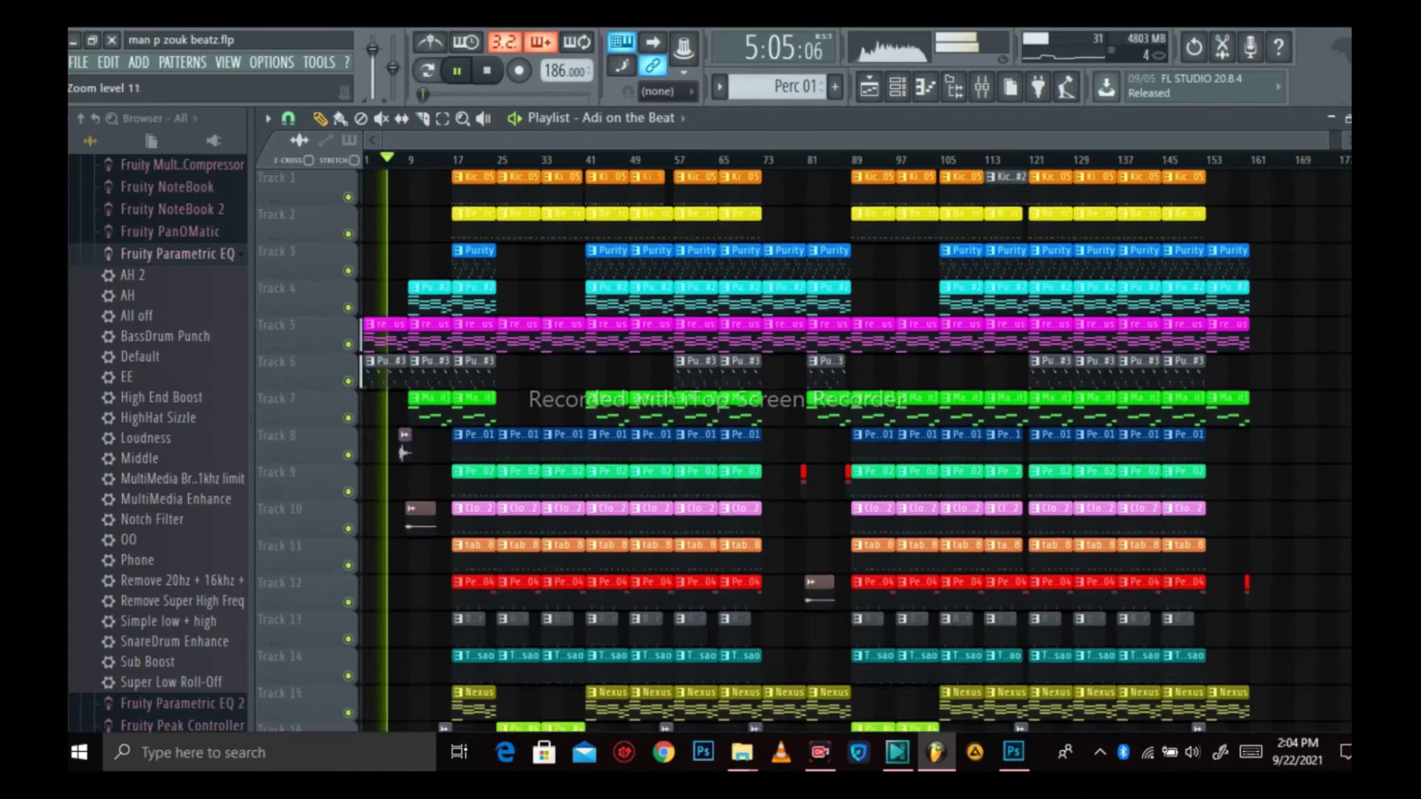
drag(1323, 146, 1246, 146)
scroll(806, 300, down, 3)
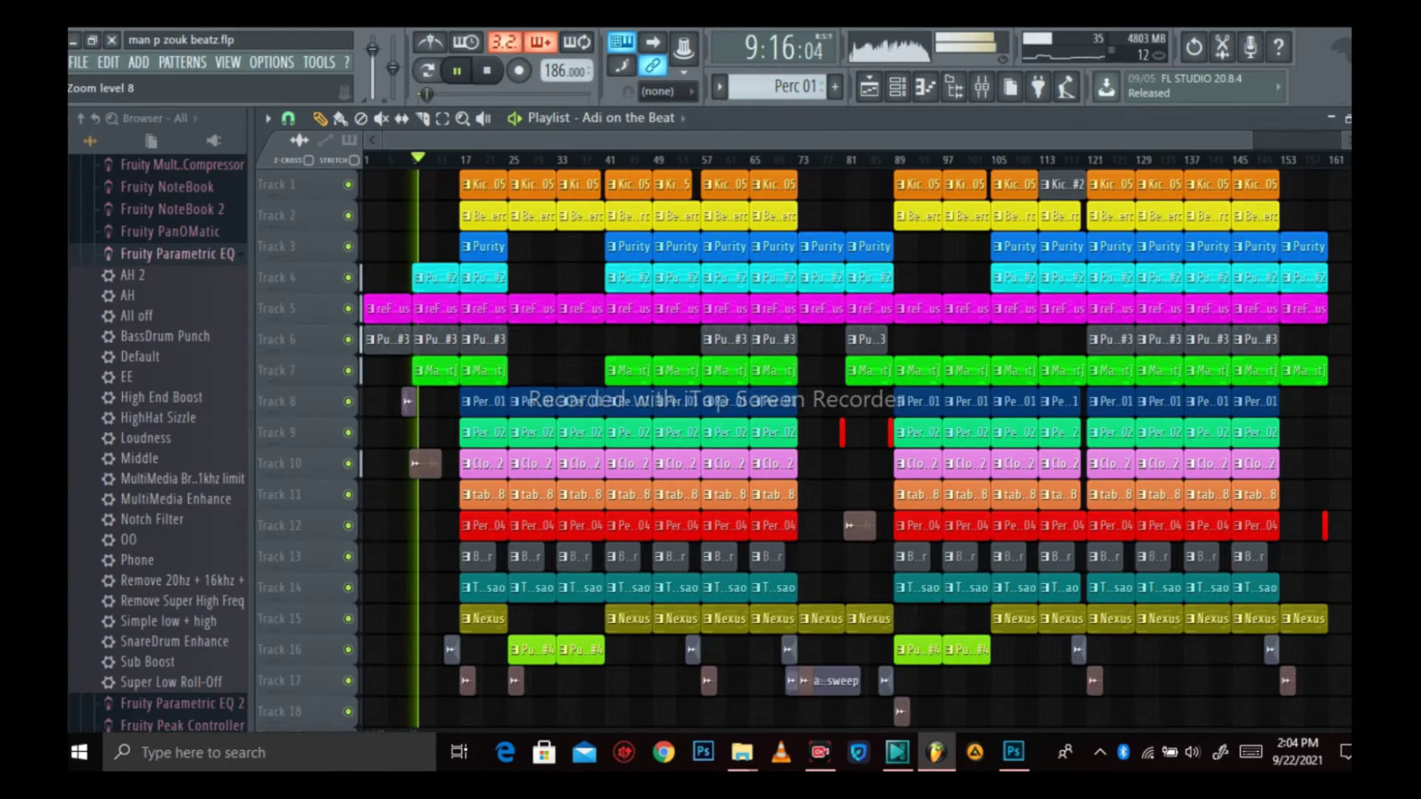
scroll(806, 299, up, 2)
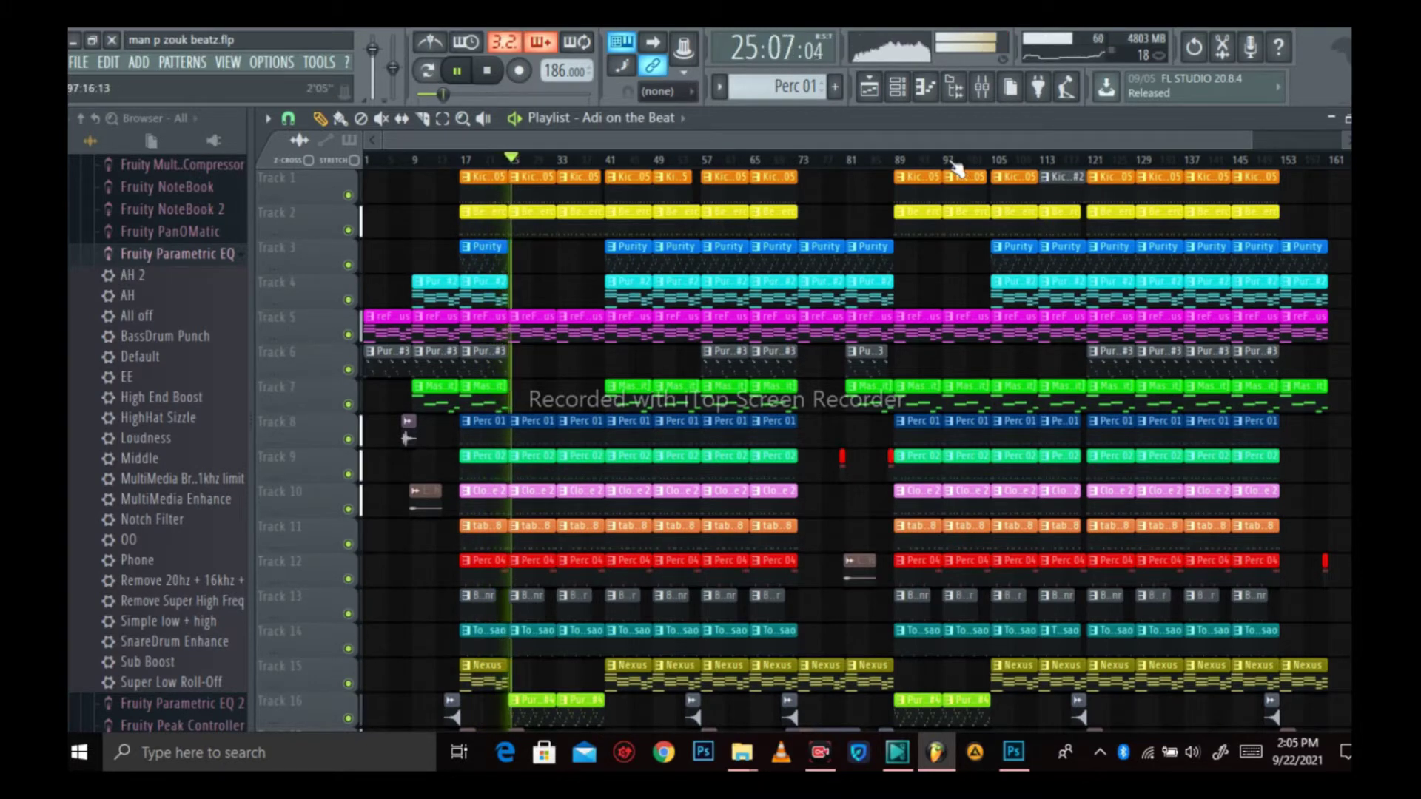
scroll(970, 159, up, 1)
drag(966, 144, 538, 140)
scroll(799, 158, up, 4)
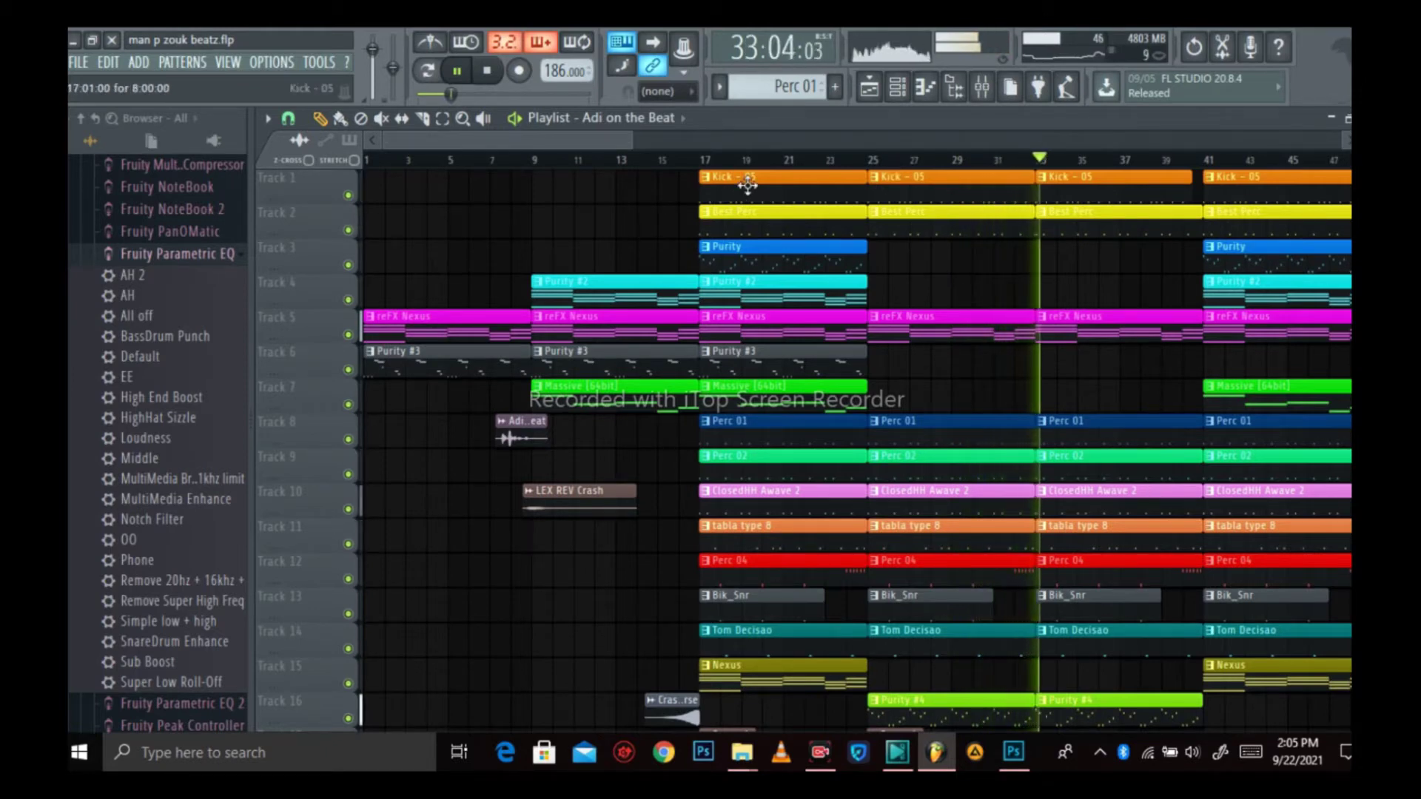
Stop the song, play the Kick - 05 pattern on its own and examine the Kick - 06 notes in the piano roll.
key(space)
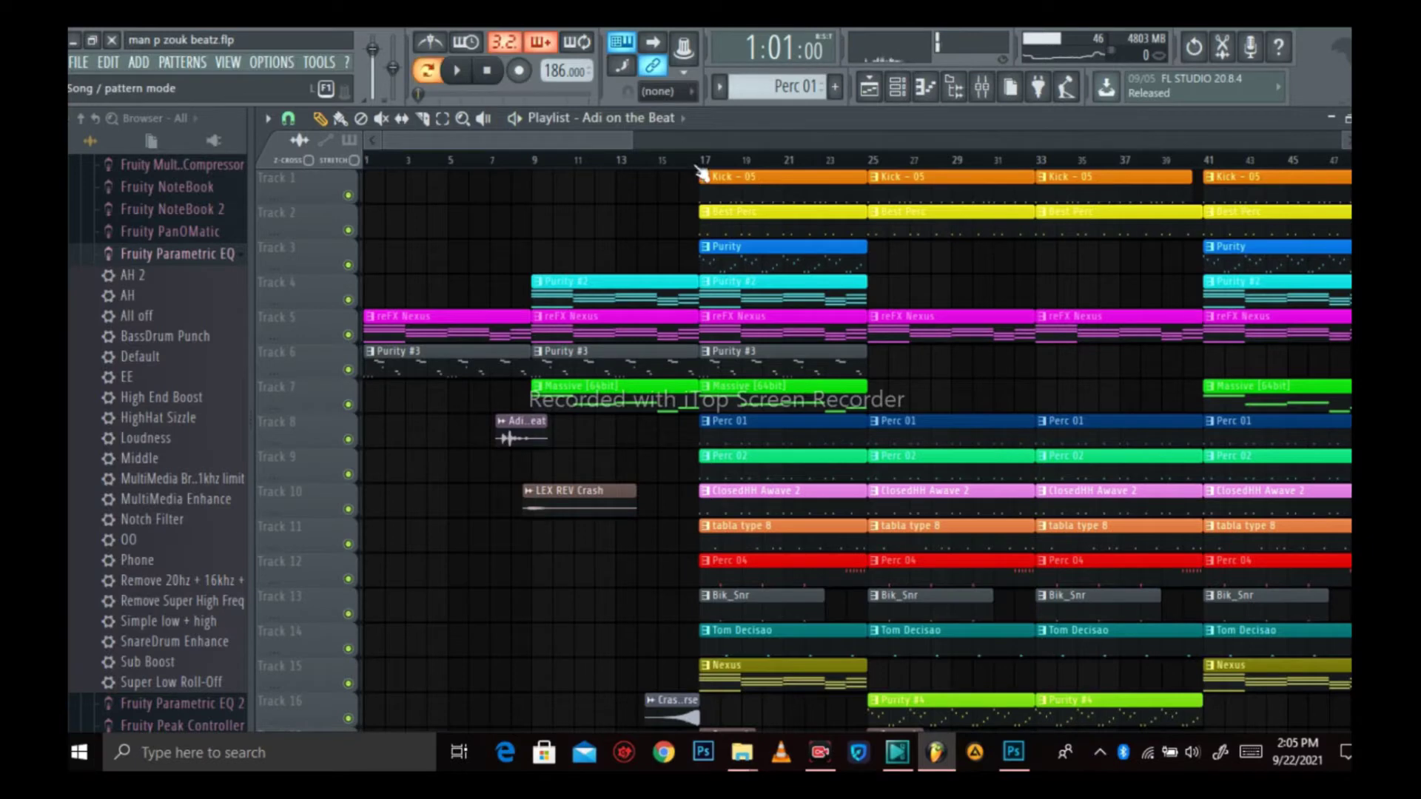
click(900, 90)
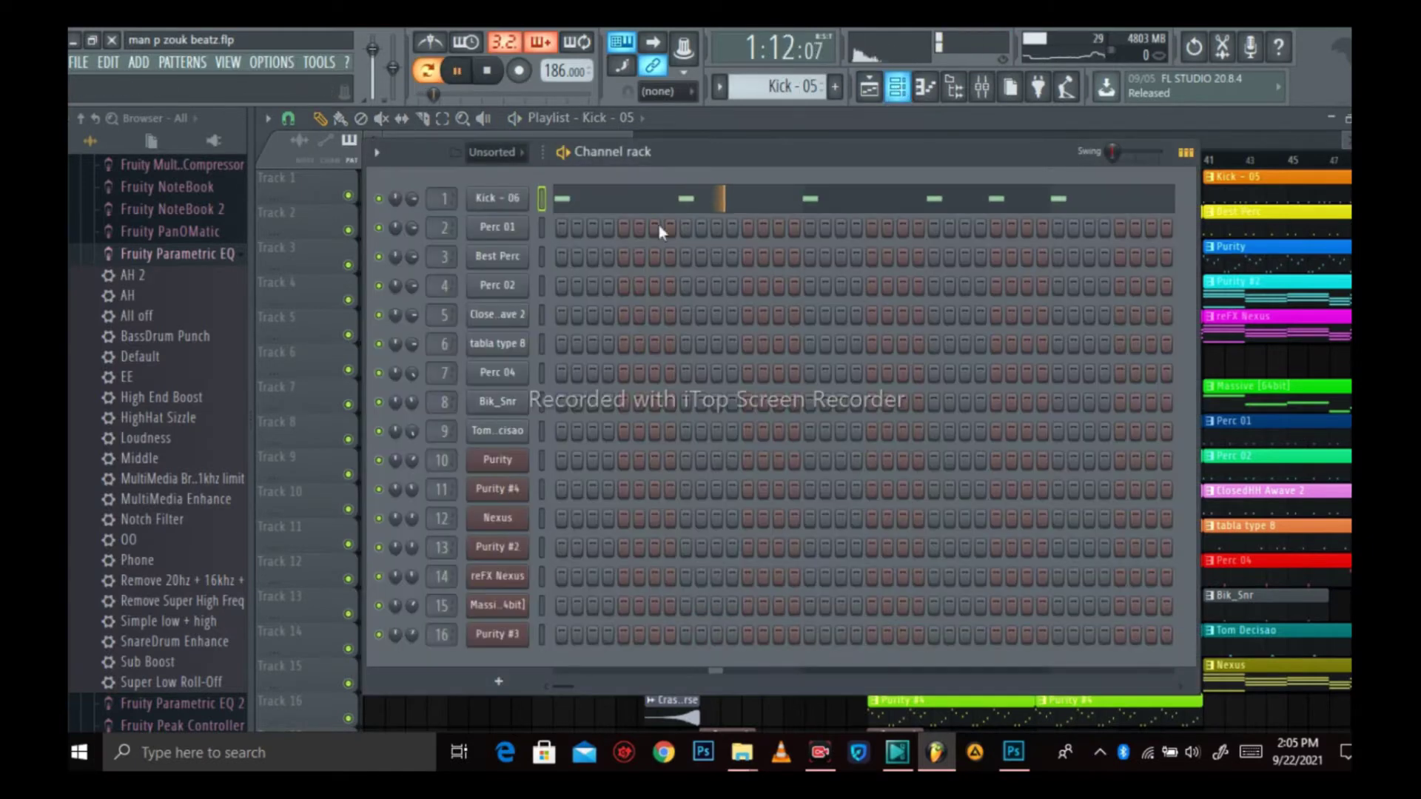
right_click(478, 198)
click(571, 198)
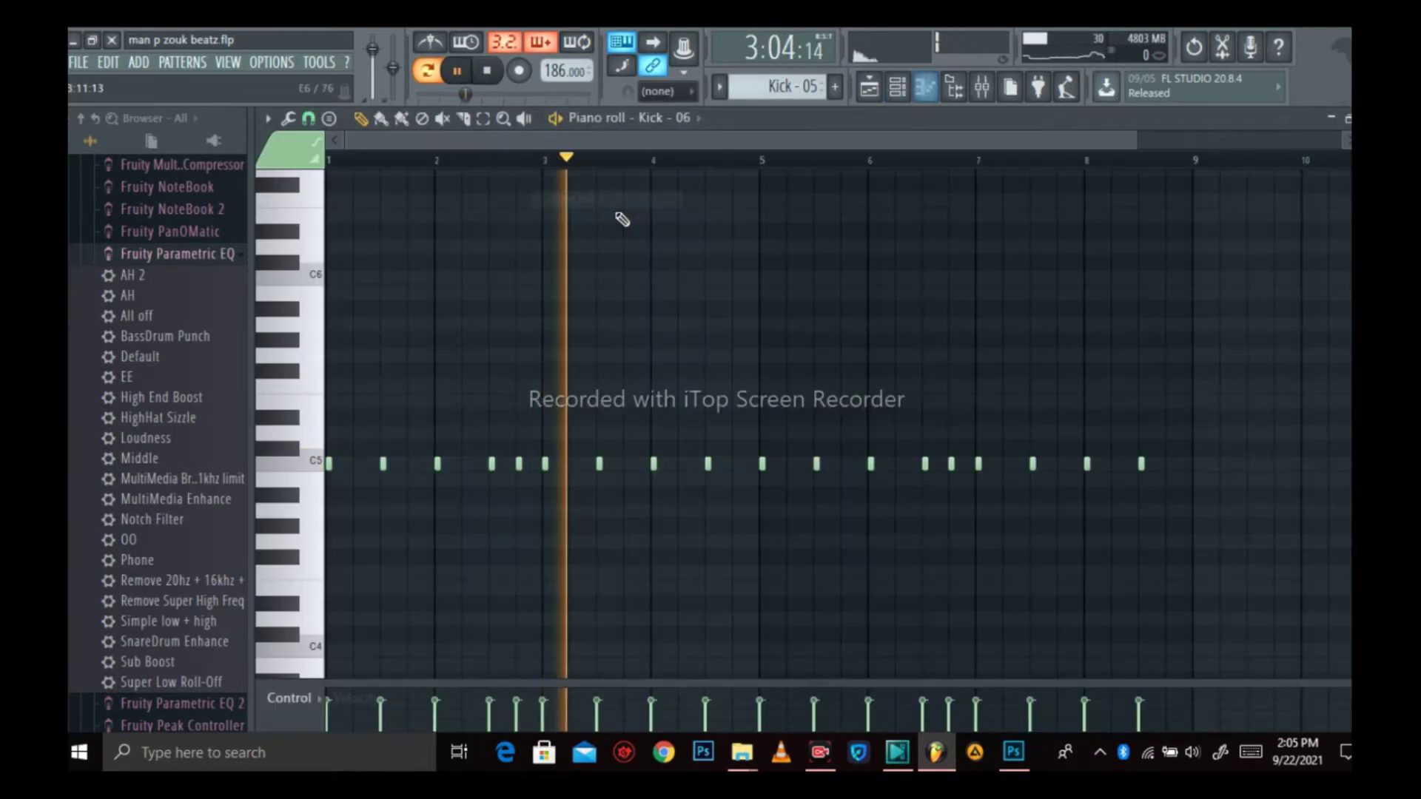
scroll(622, 219, down, 3)
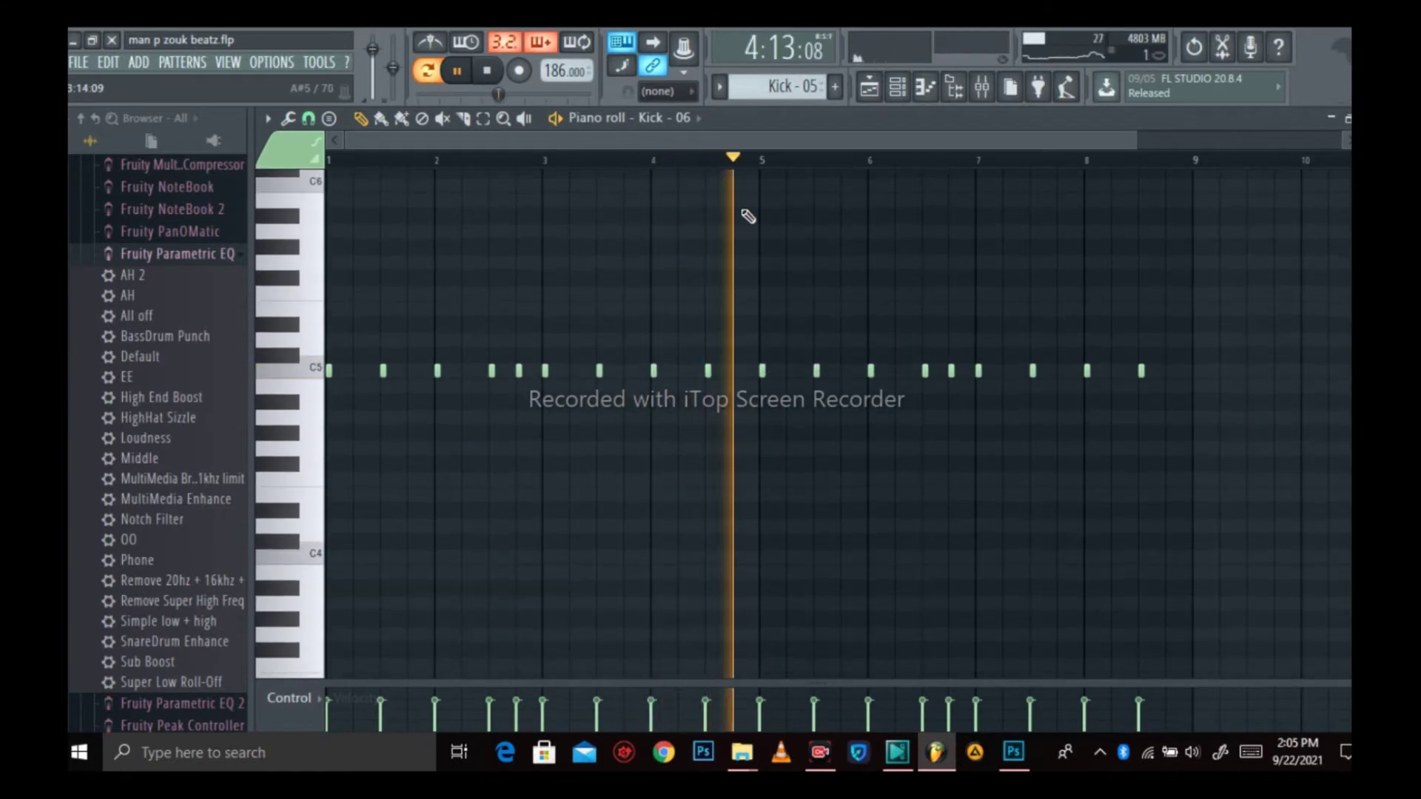
Enable the volume envelope on the Kick - 06 channel with the attack at minimum and a slightly longer hold.
click(901, 94)
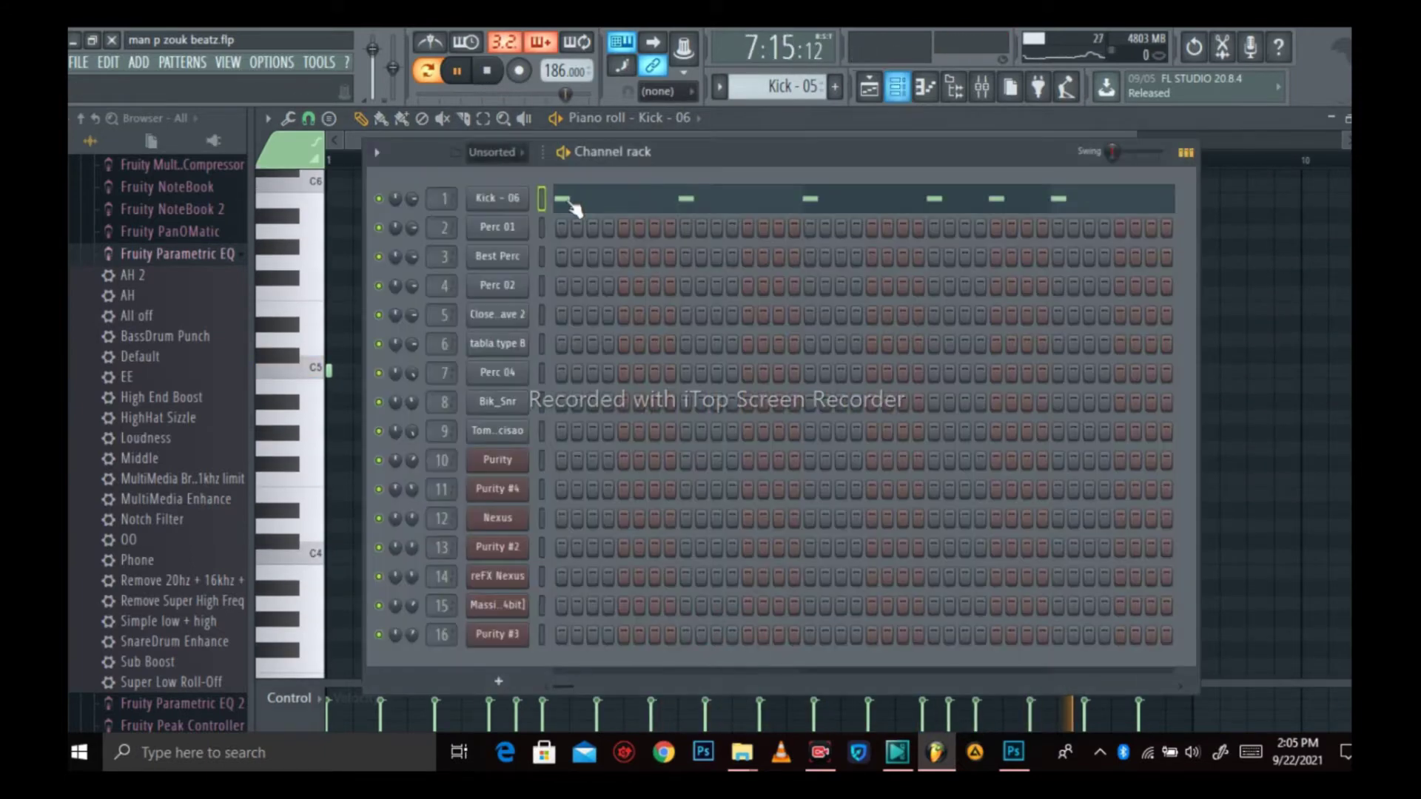
click(484, 205)
drag(519, 265, 629, 248)
click(492, 276)
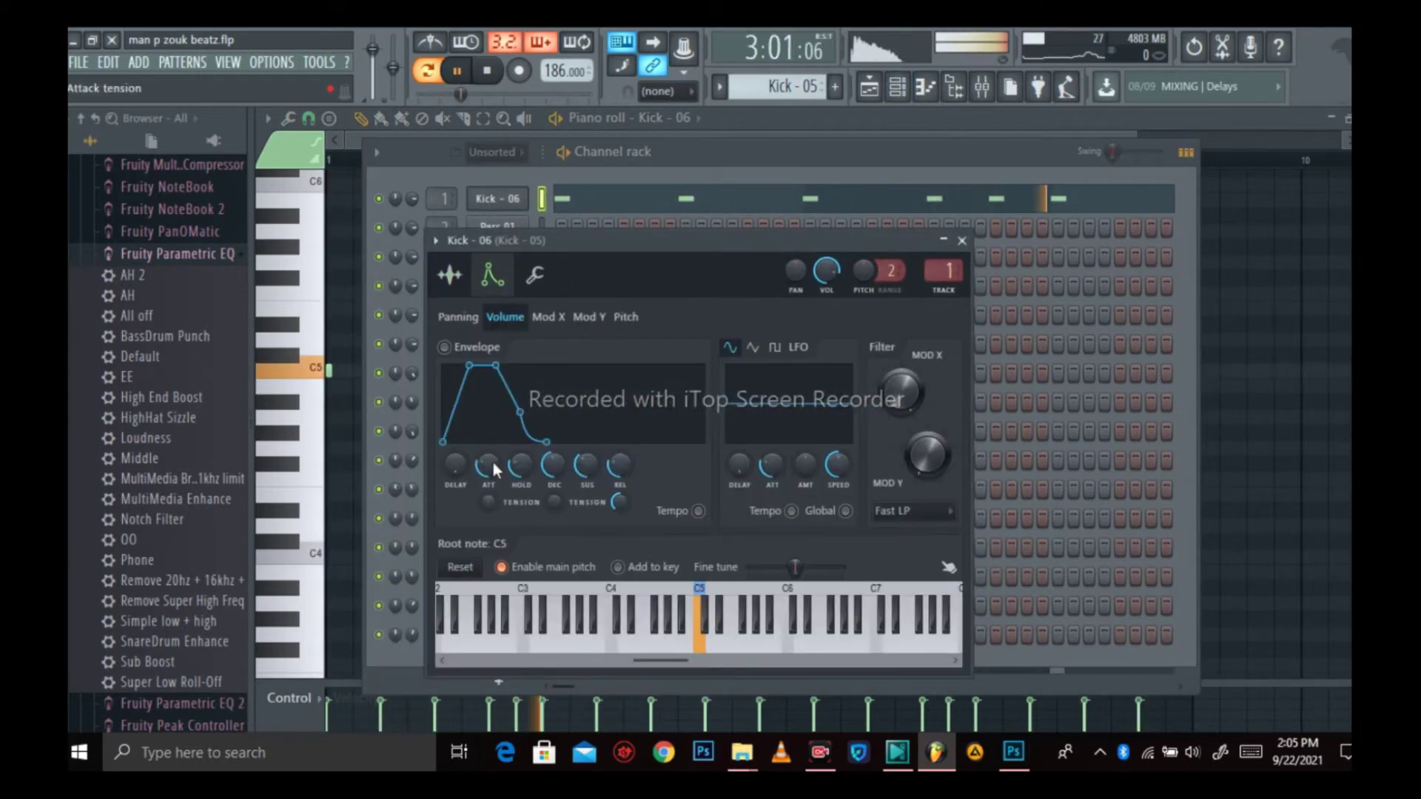
drag(488, 465, 488, 517)
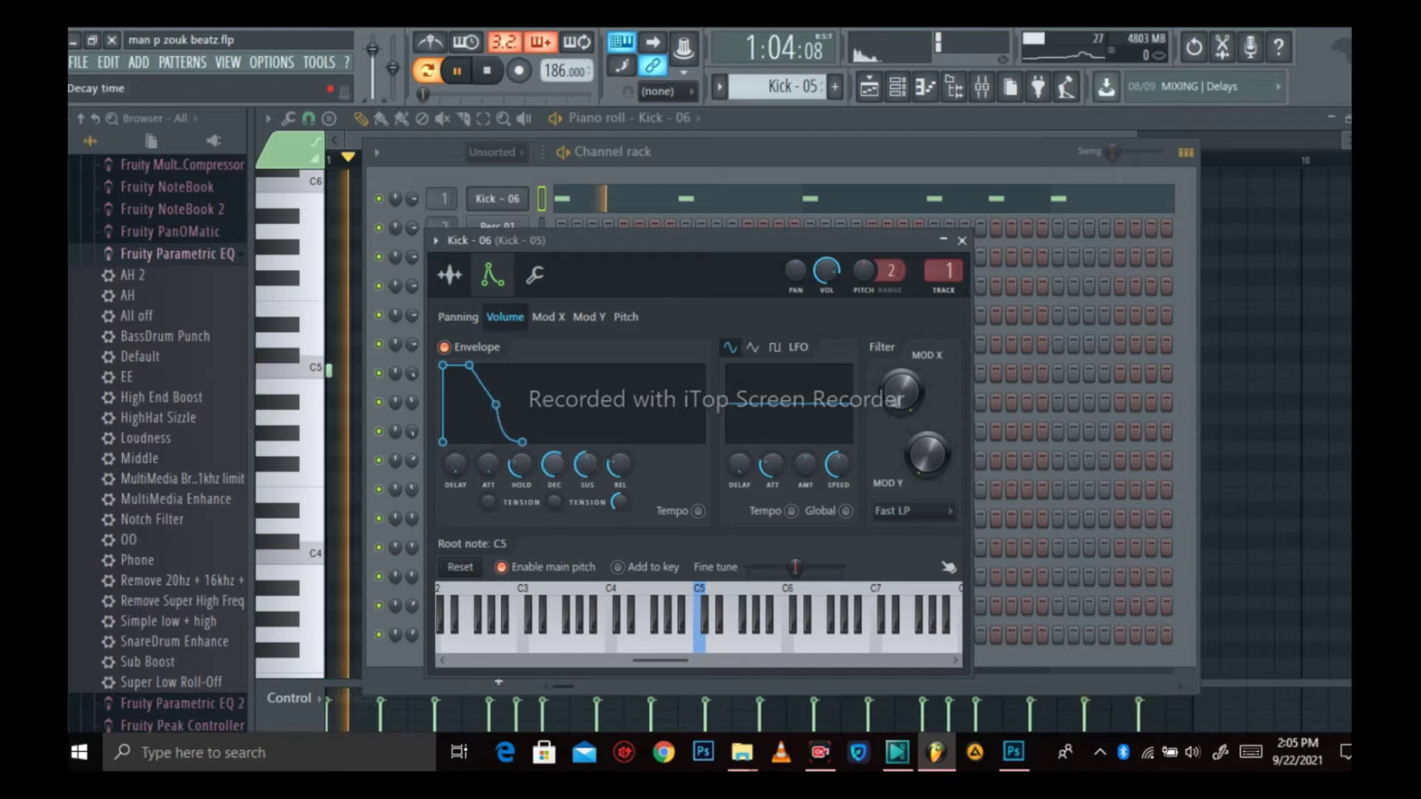
drag(530, 469, 530, 464)
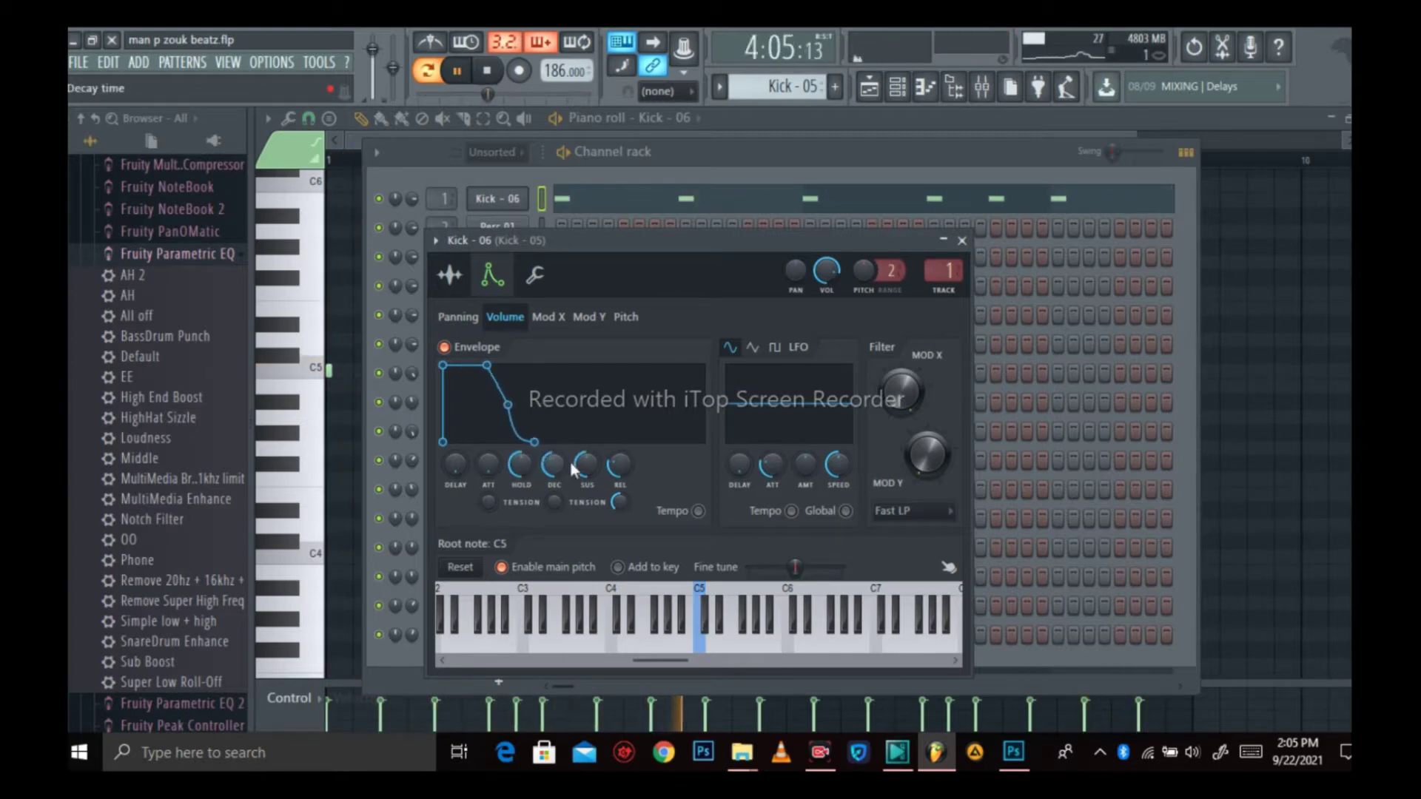
click(962, 241)
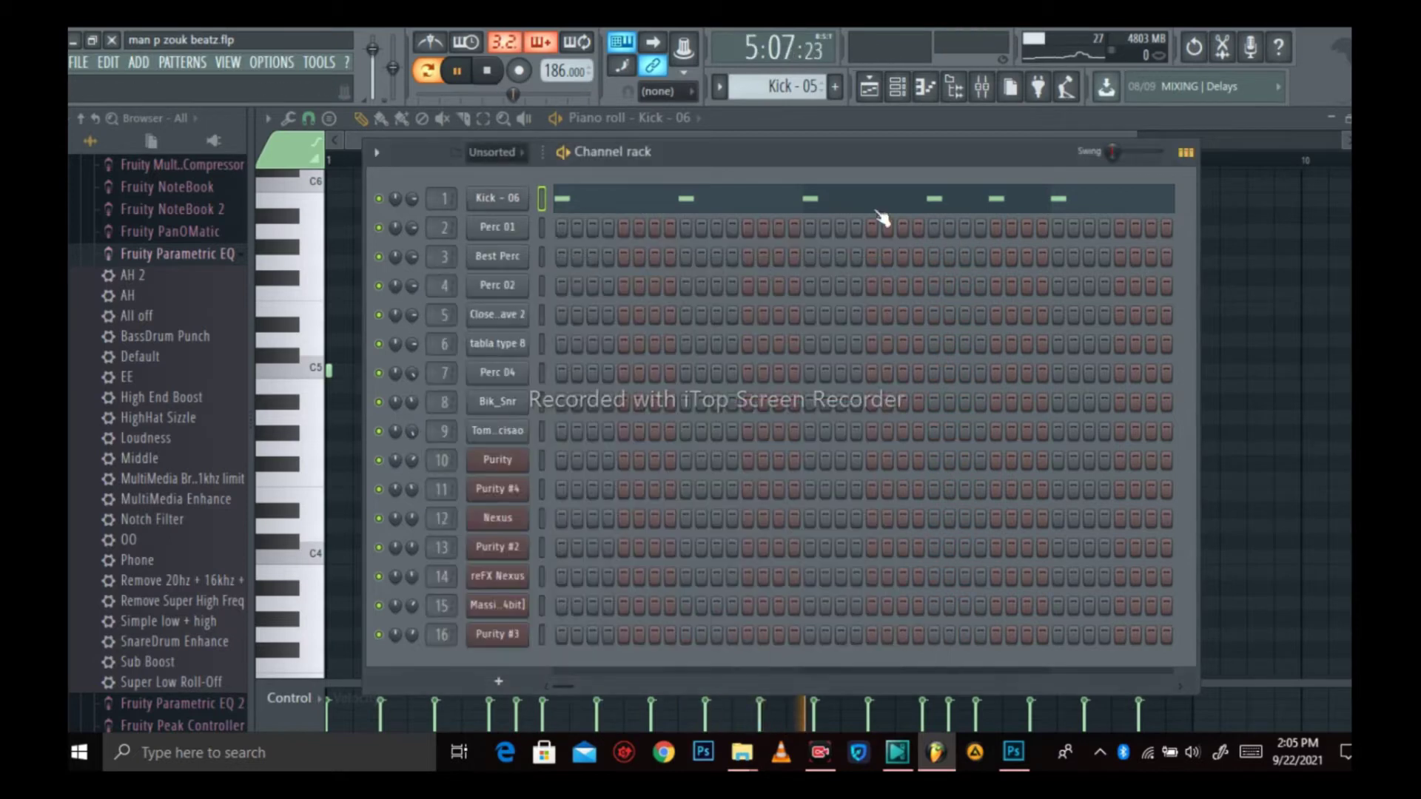
Select the Best Perc pattern and examine its channel's volume envelope and its notes in the piano roll.
click(868, 88)
click(898, 89)
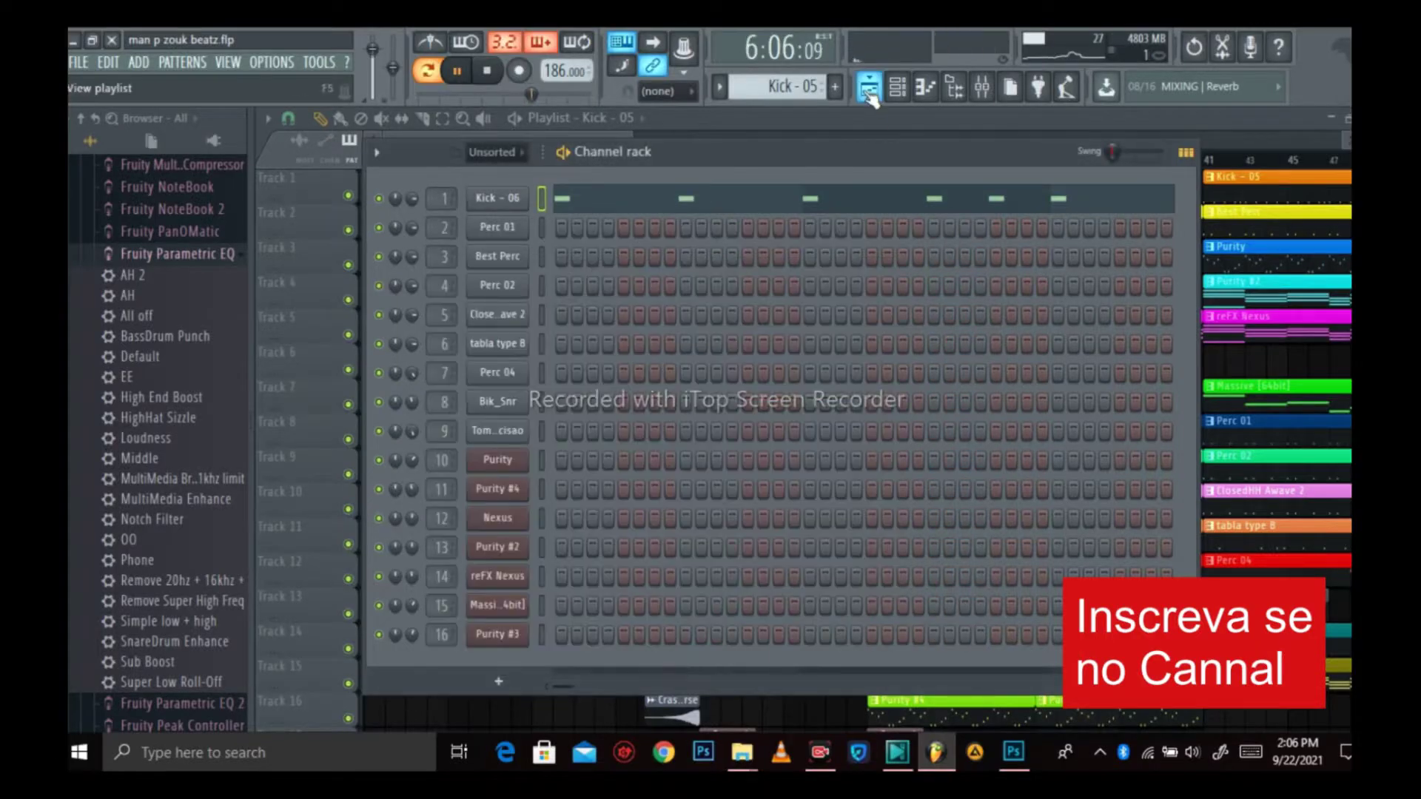
click(870, 93)
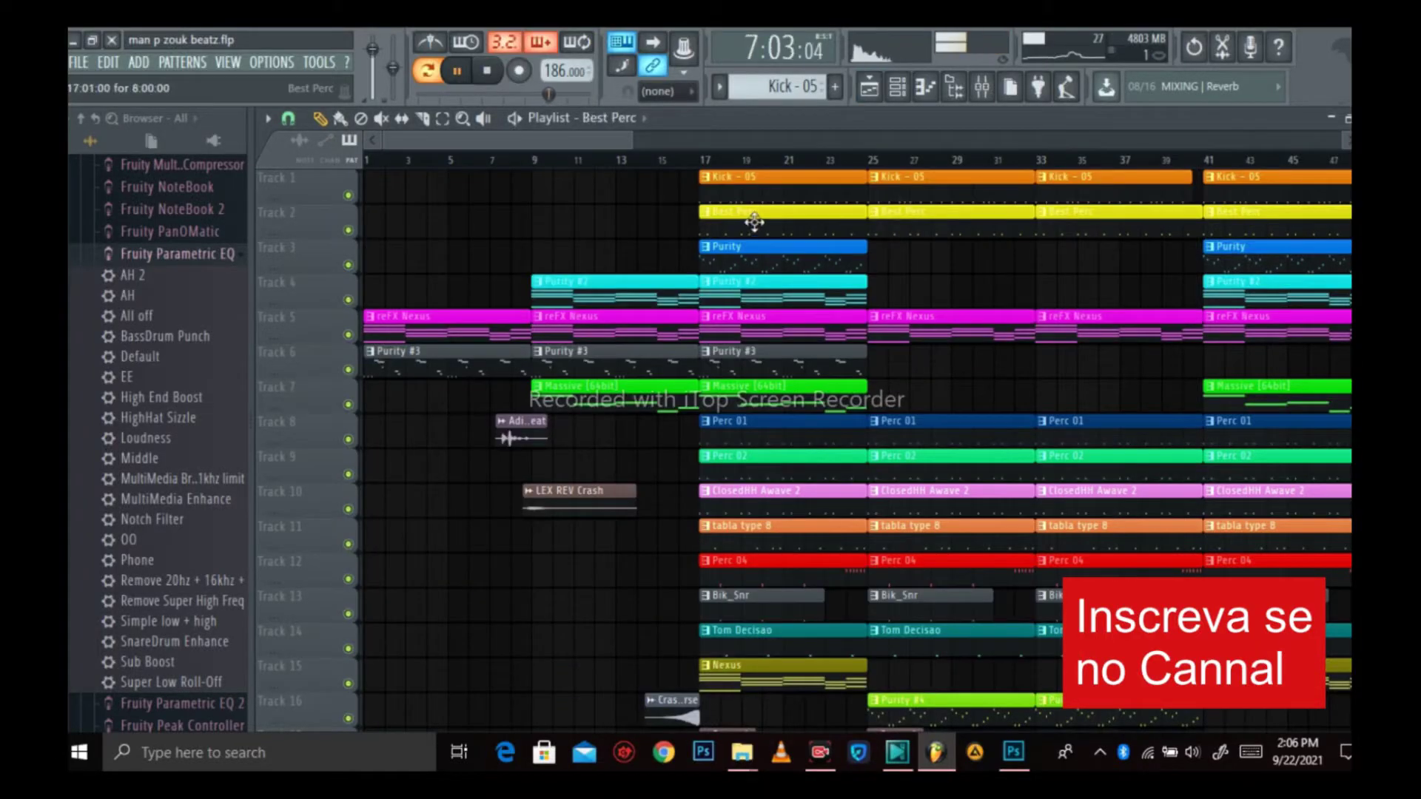
click(897, 87)
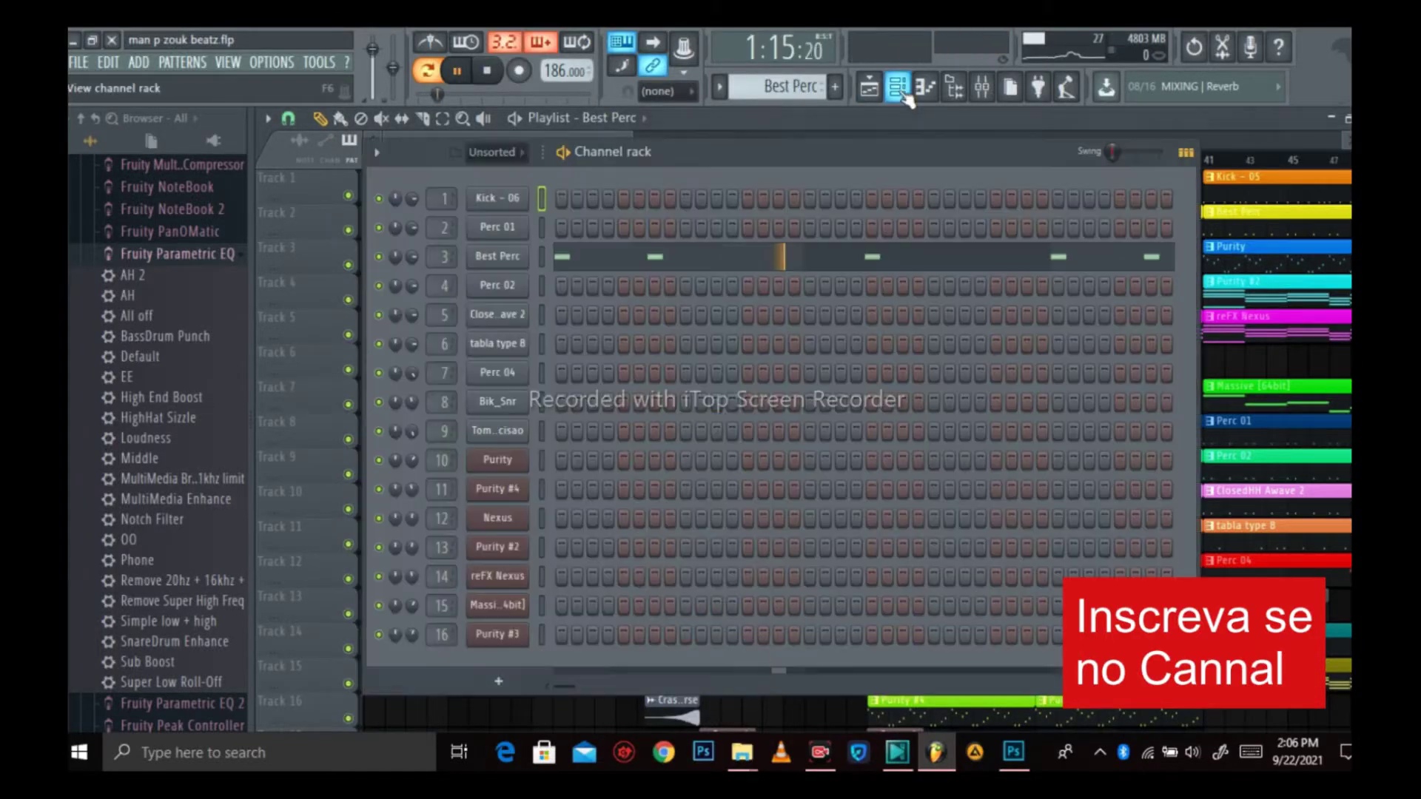
click(488, 263)
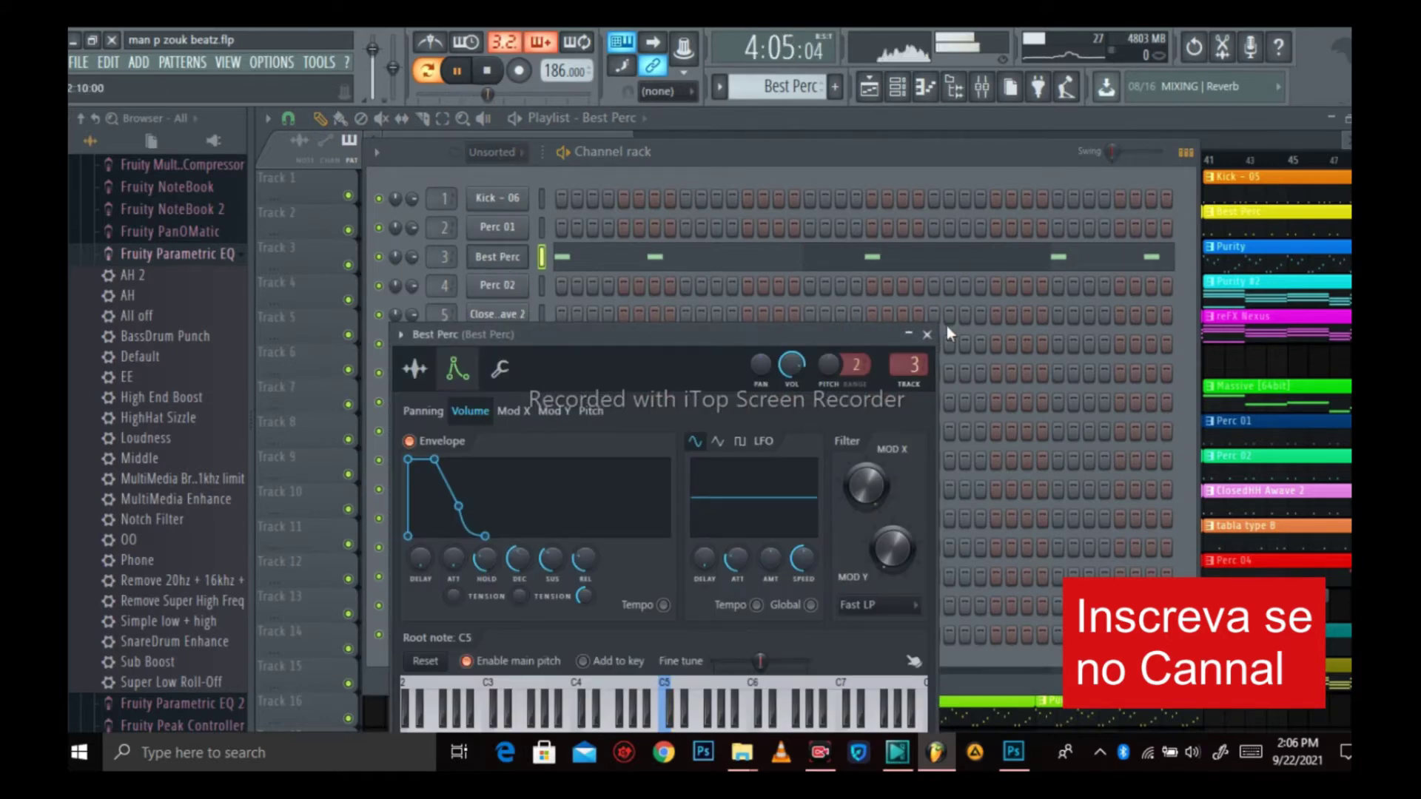
click(927, 334)
right_click(510, 261)
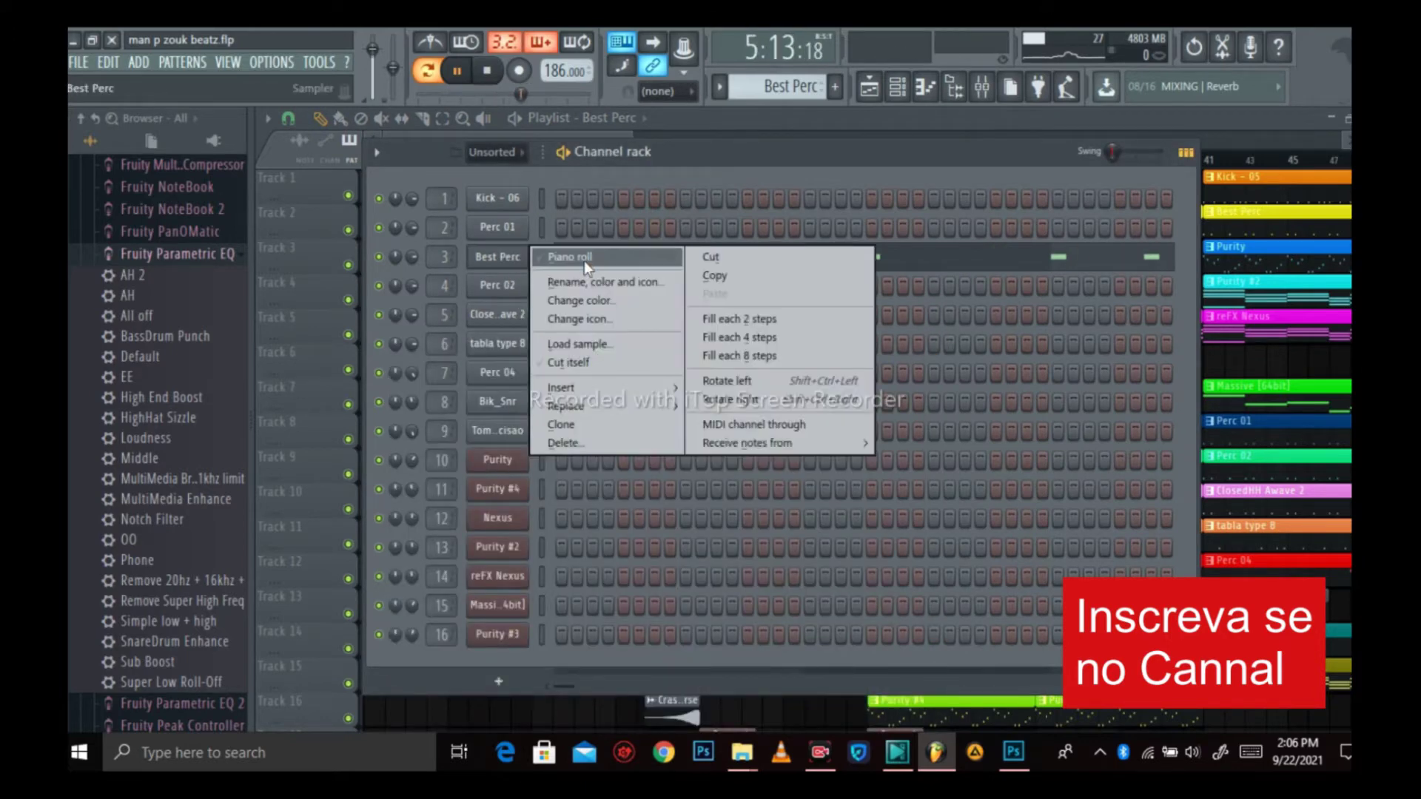
click(583, 261)
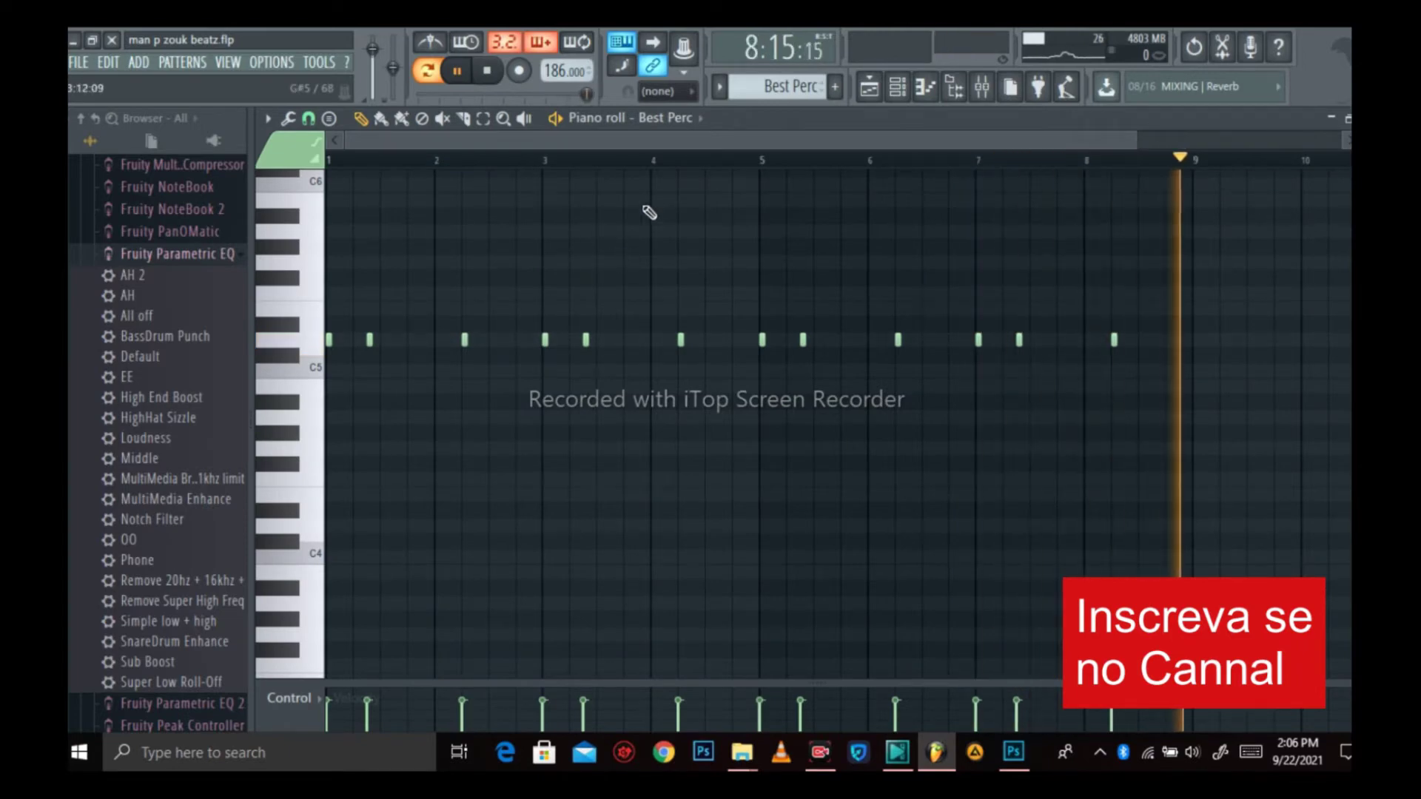
Pick the Perc 01 pattern from the playlist and examine its channel's volume envelope and piano roll notes.
click(897, 87)
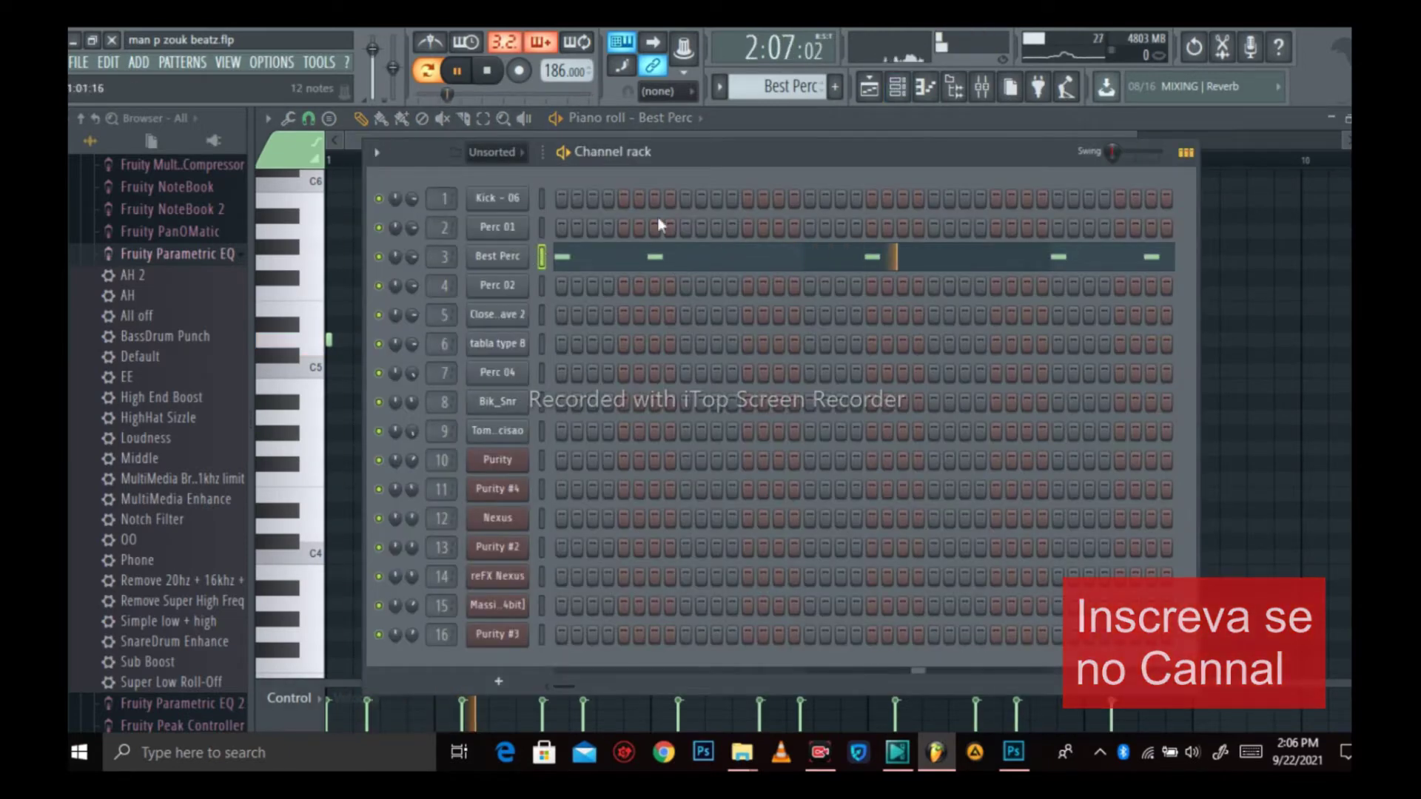
key(F5)
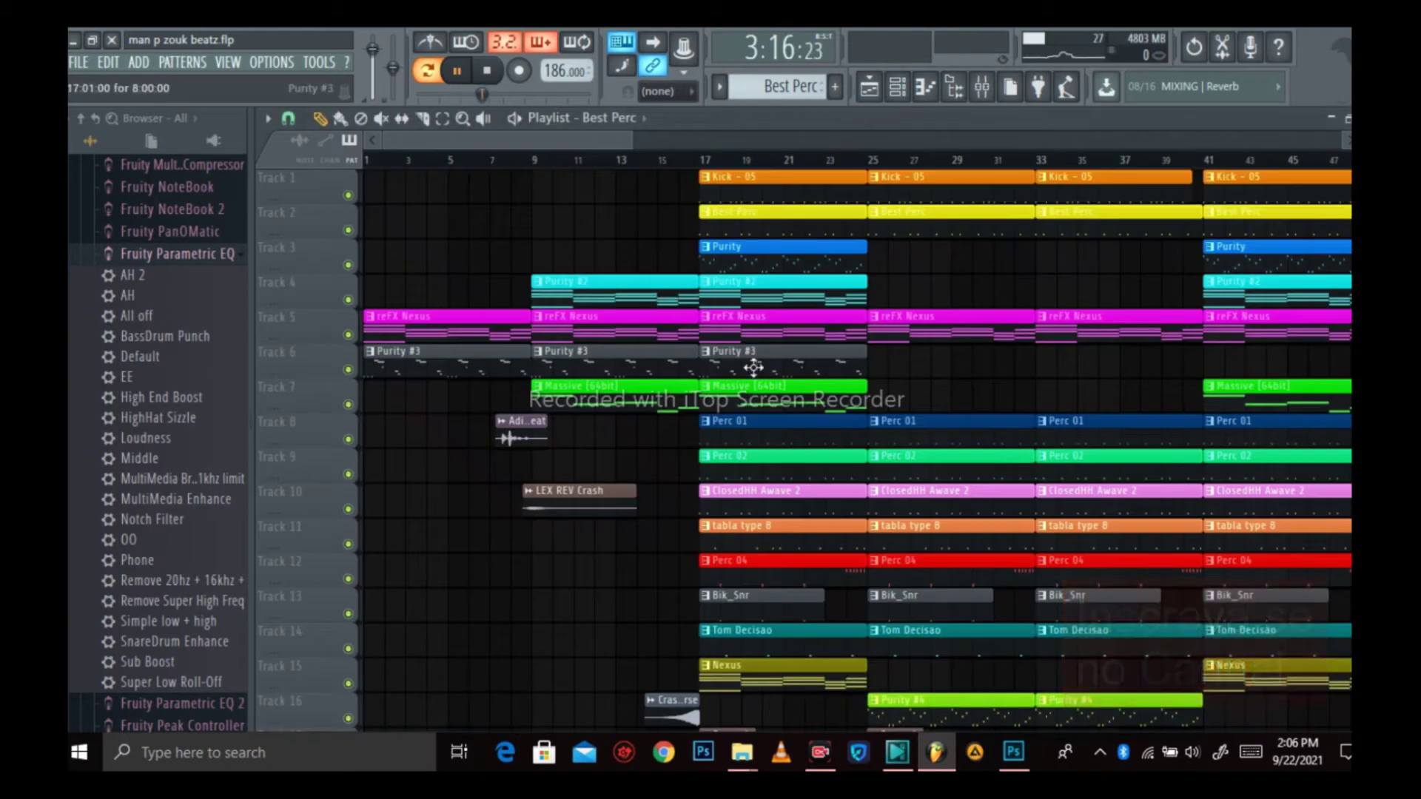
scroll(753, 367, down, 2)
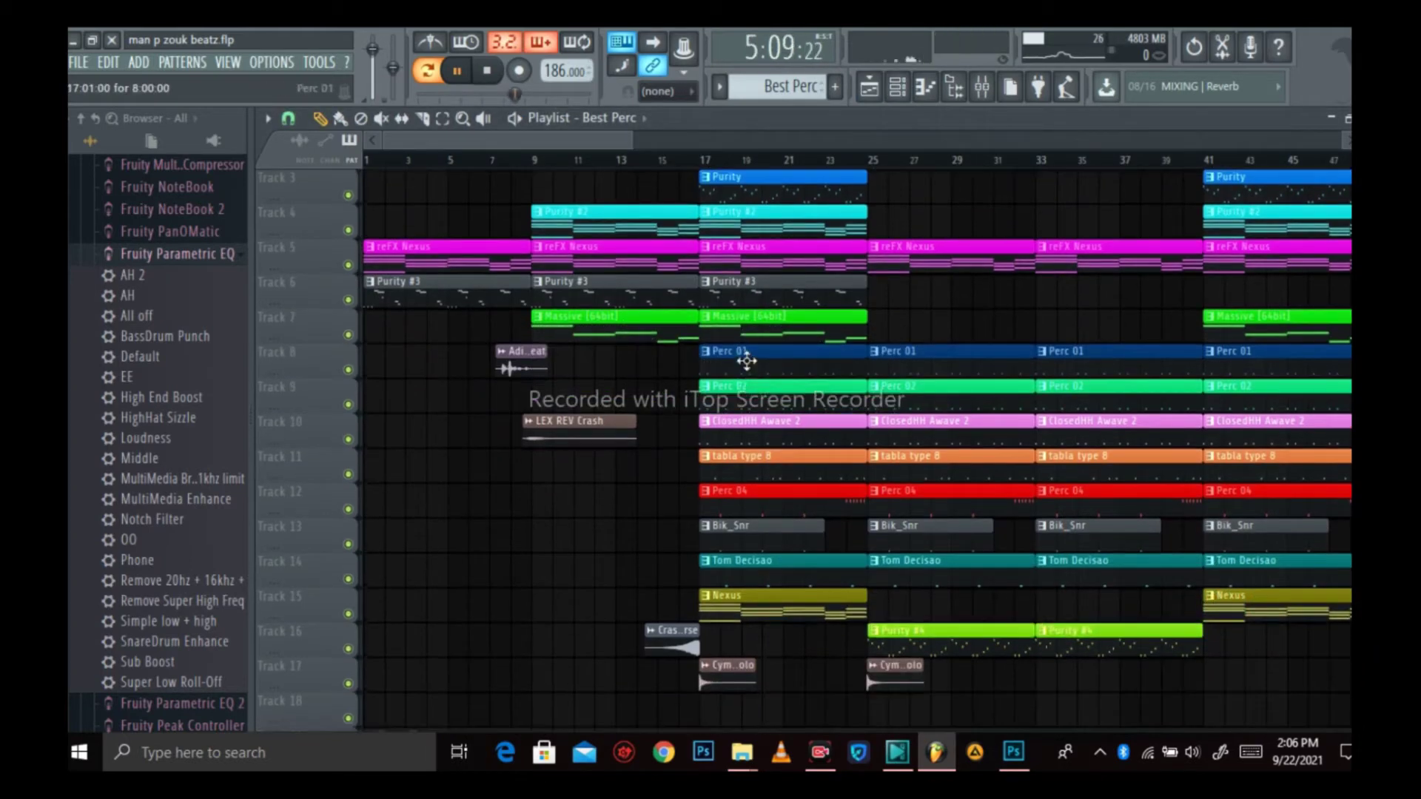
click(898, 89)
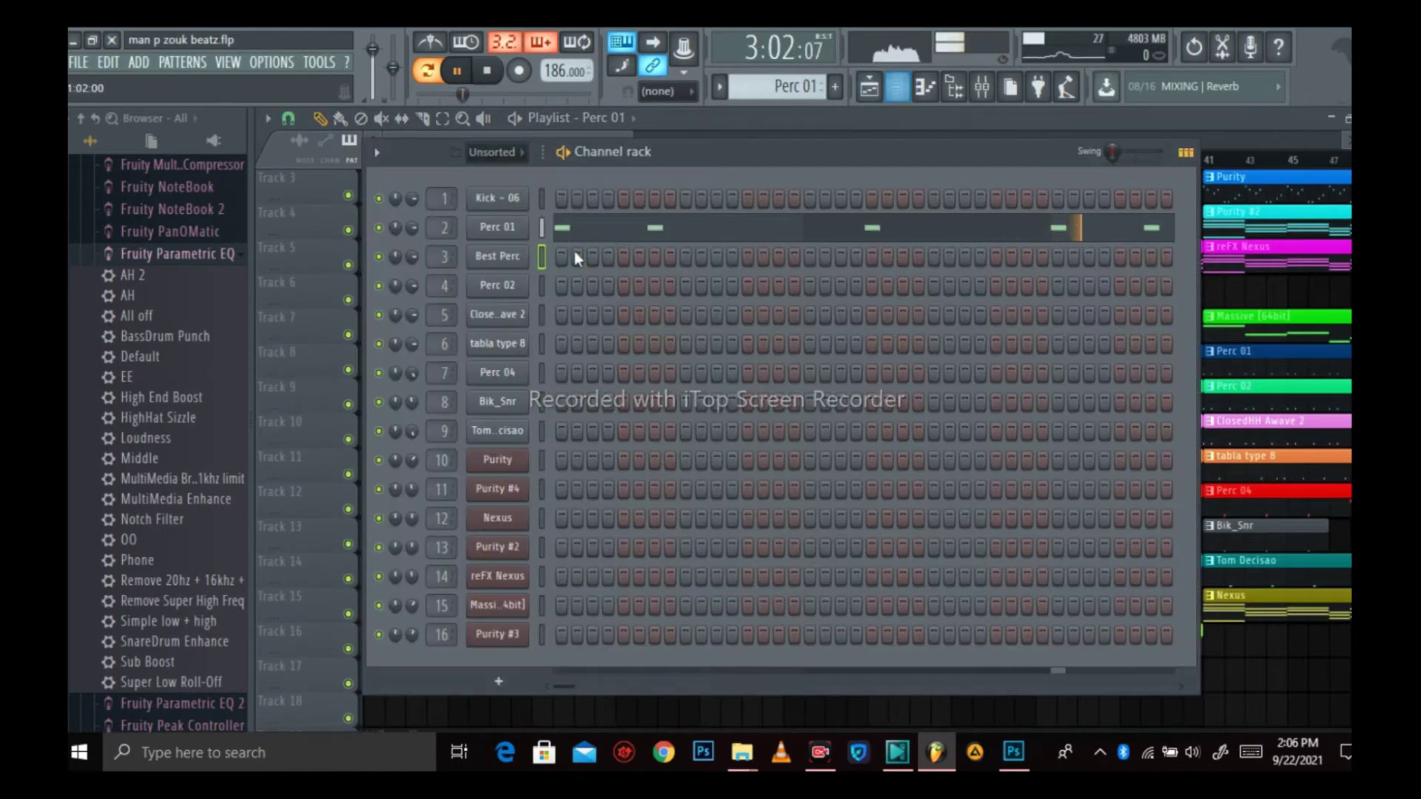
click(503, 236)
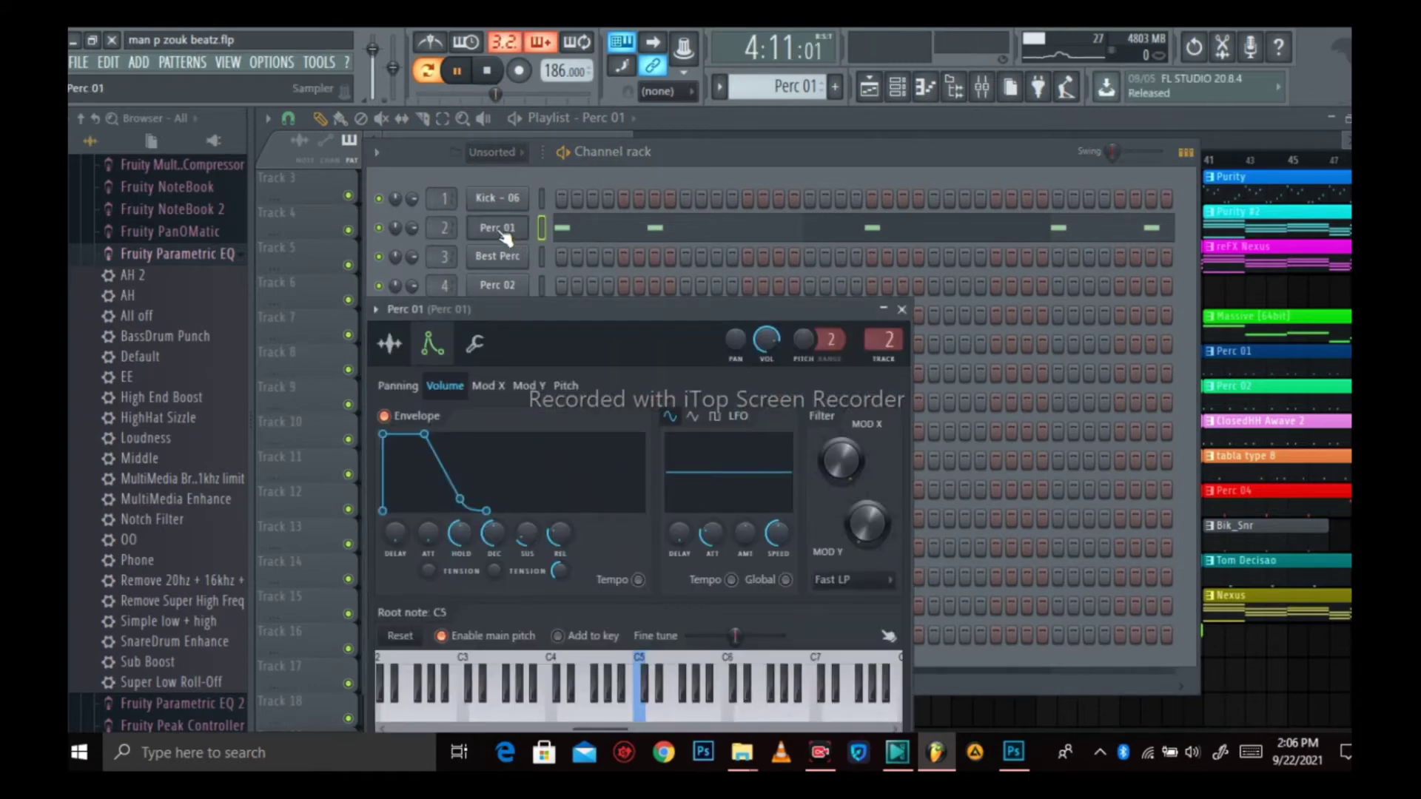
right_click(506, 235)
click(568, 227)
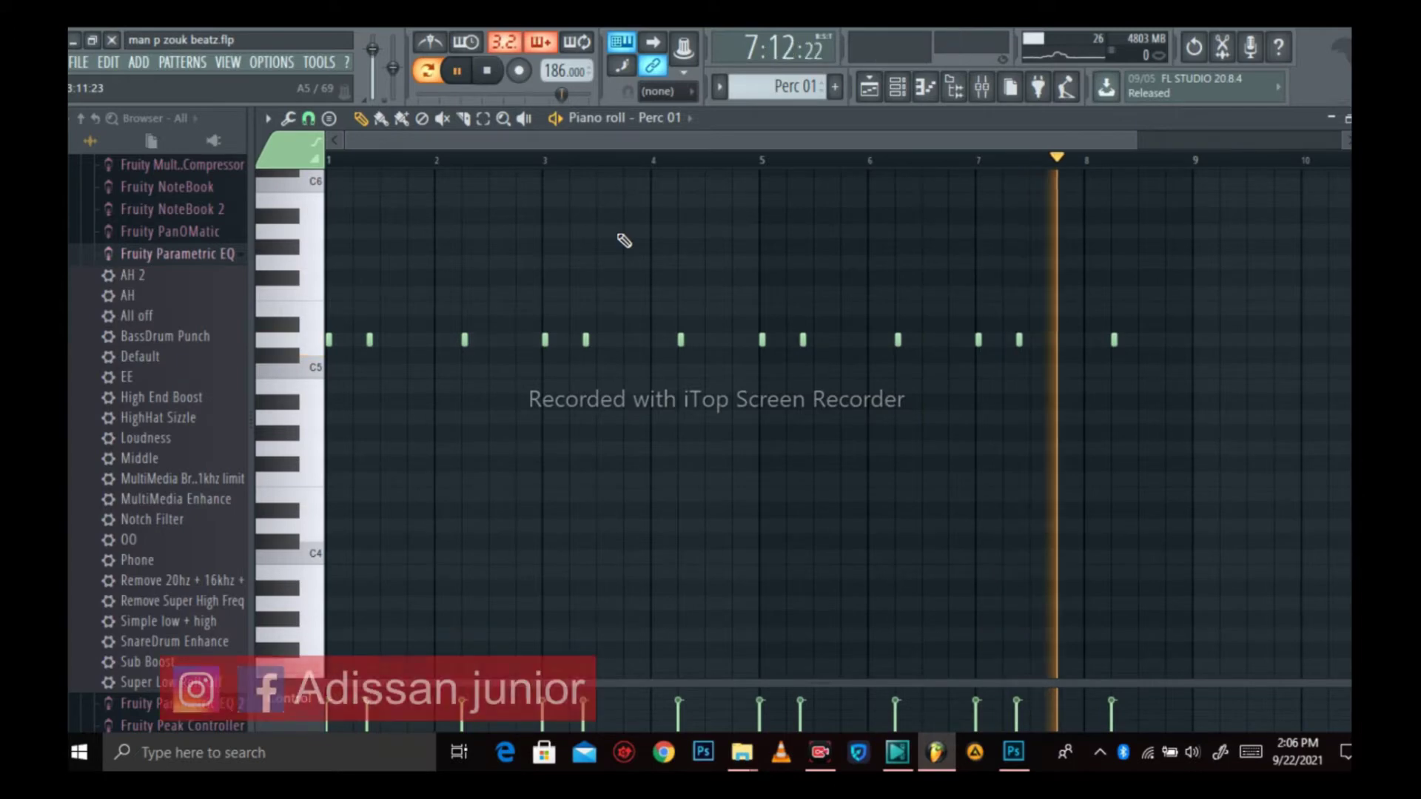
Pick the Perc 02 pattern from the playlist and examine its piano roll notes and channel settings.
click(896, 86)
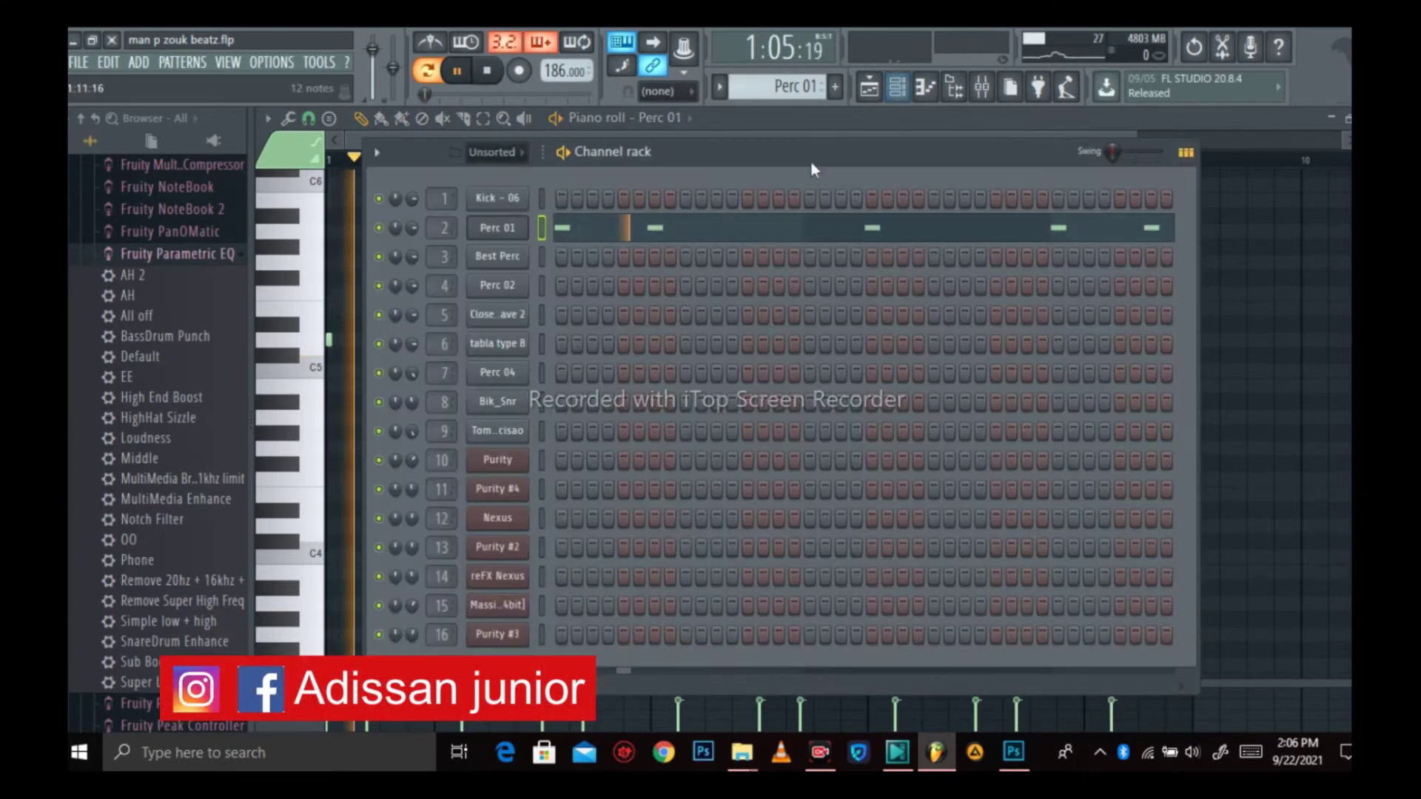
key(F5)
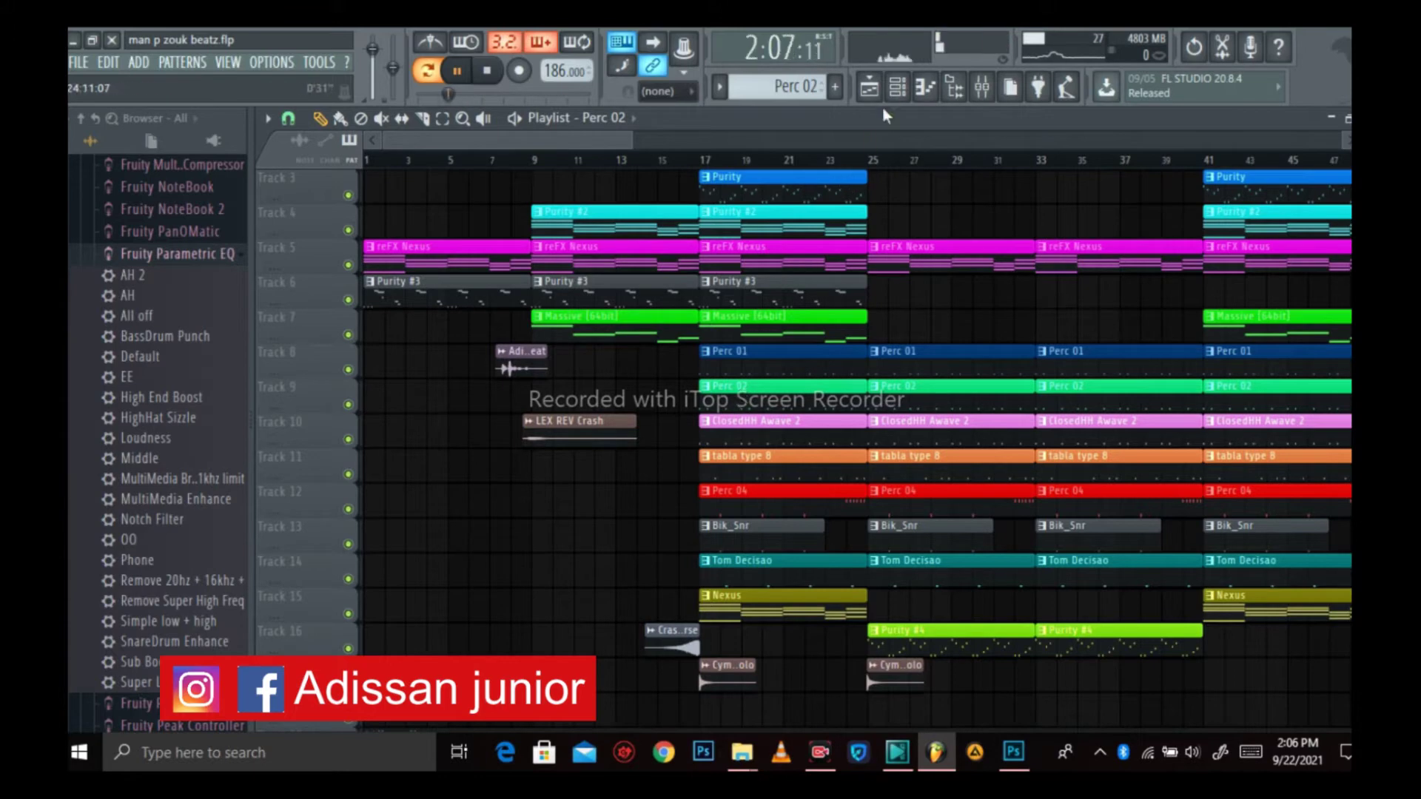
click(897, 86)
right_click(546, 284)
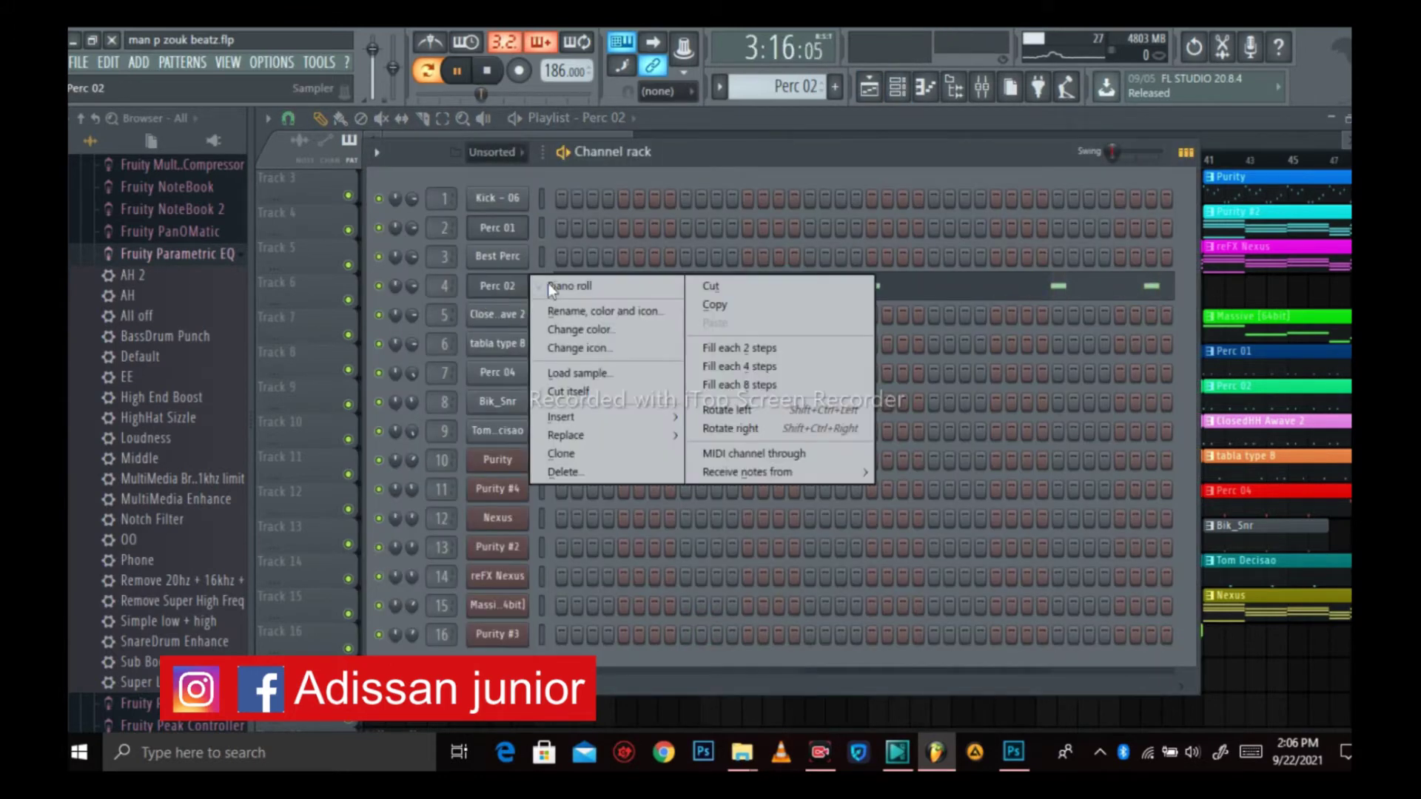
click(551, 283)
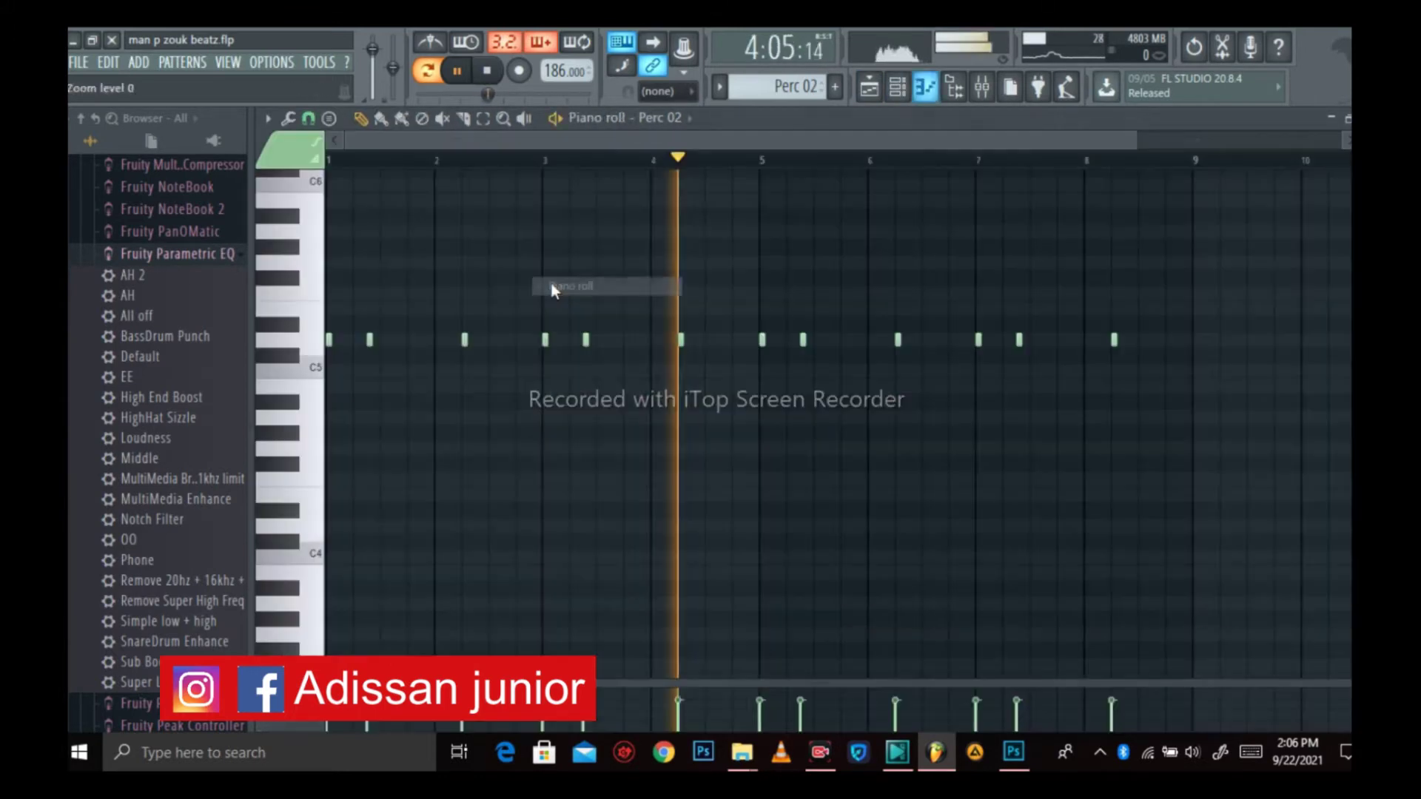
click(897, 87)
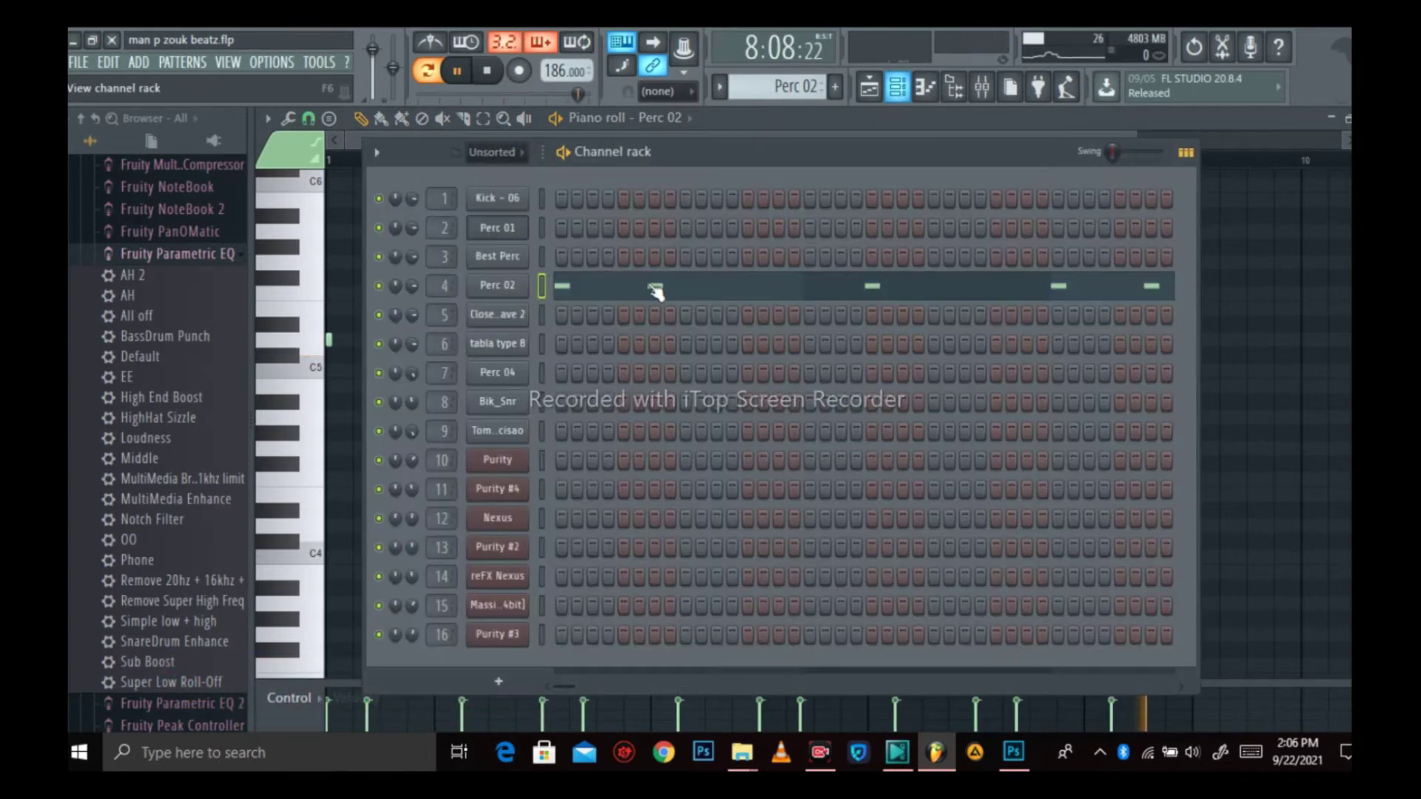
click(497, 286)
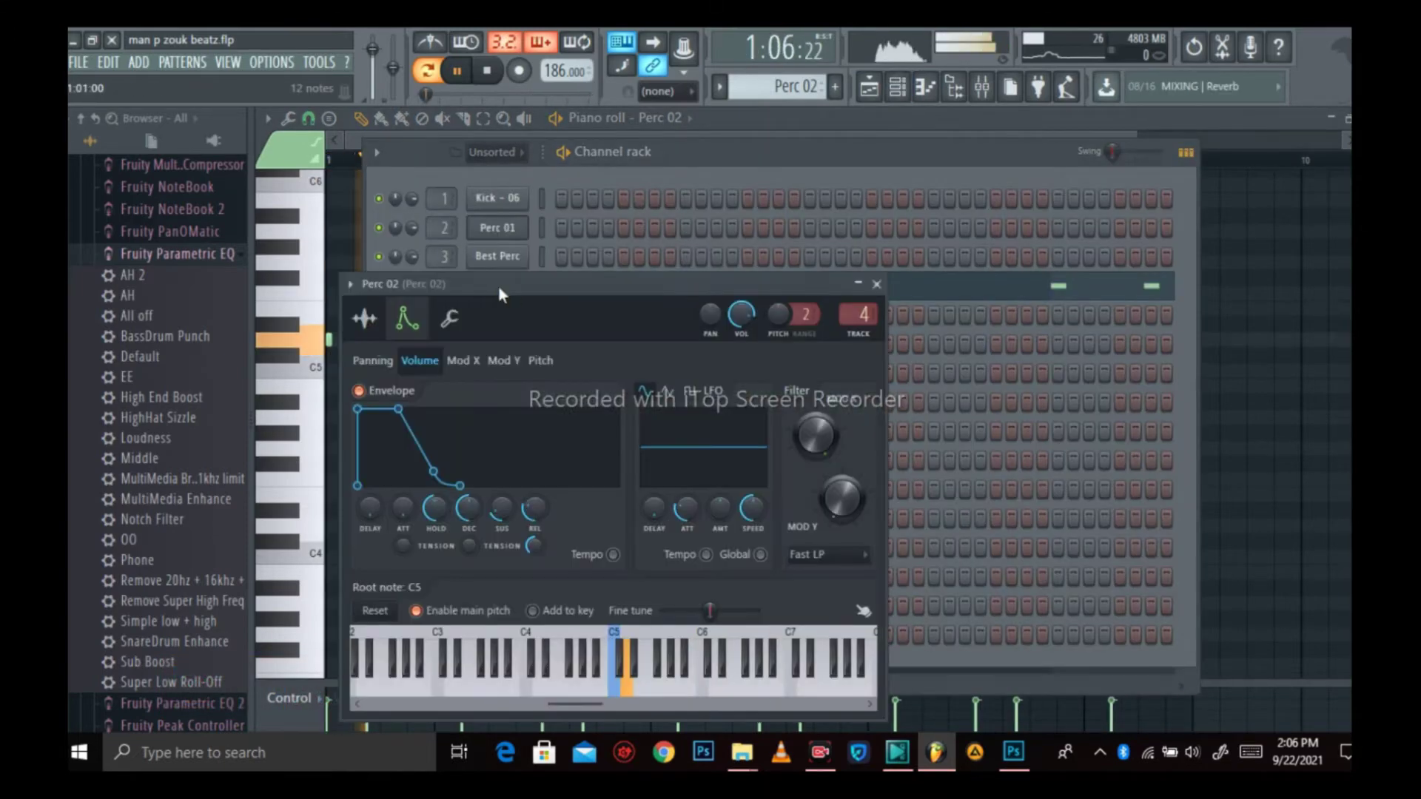
click(380, 323)
click(878, 284)
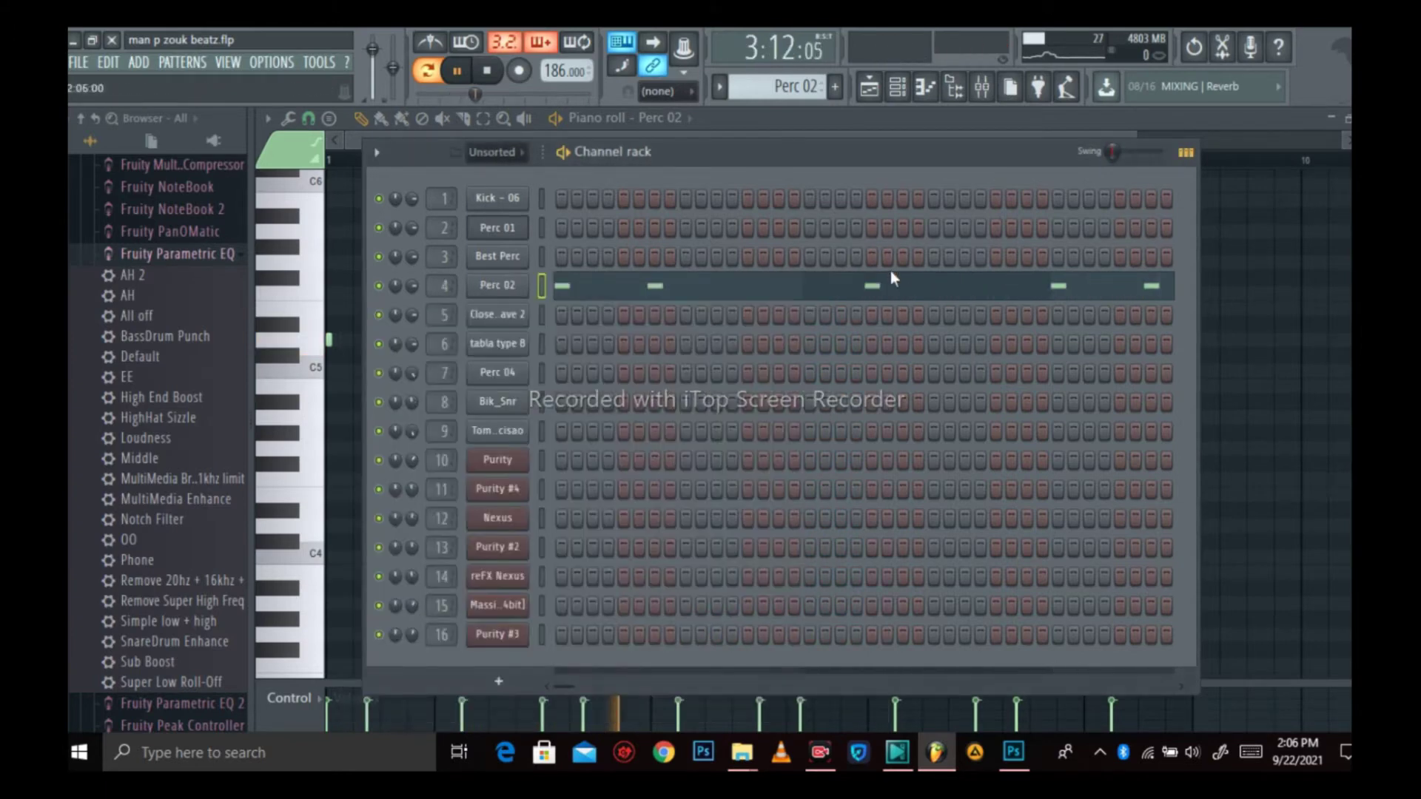
Pick the ClosedHH Awave 2 pattern from the playlist and examine its notes in the piano roll.
click(869, 88)
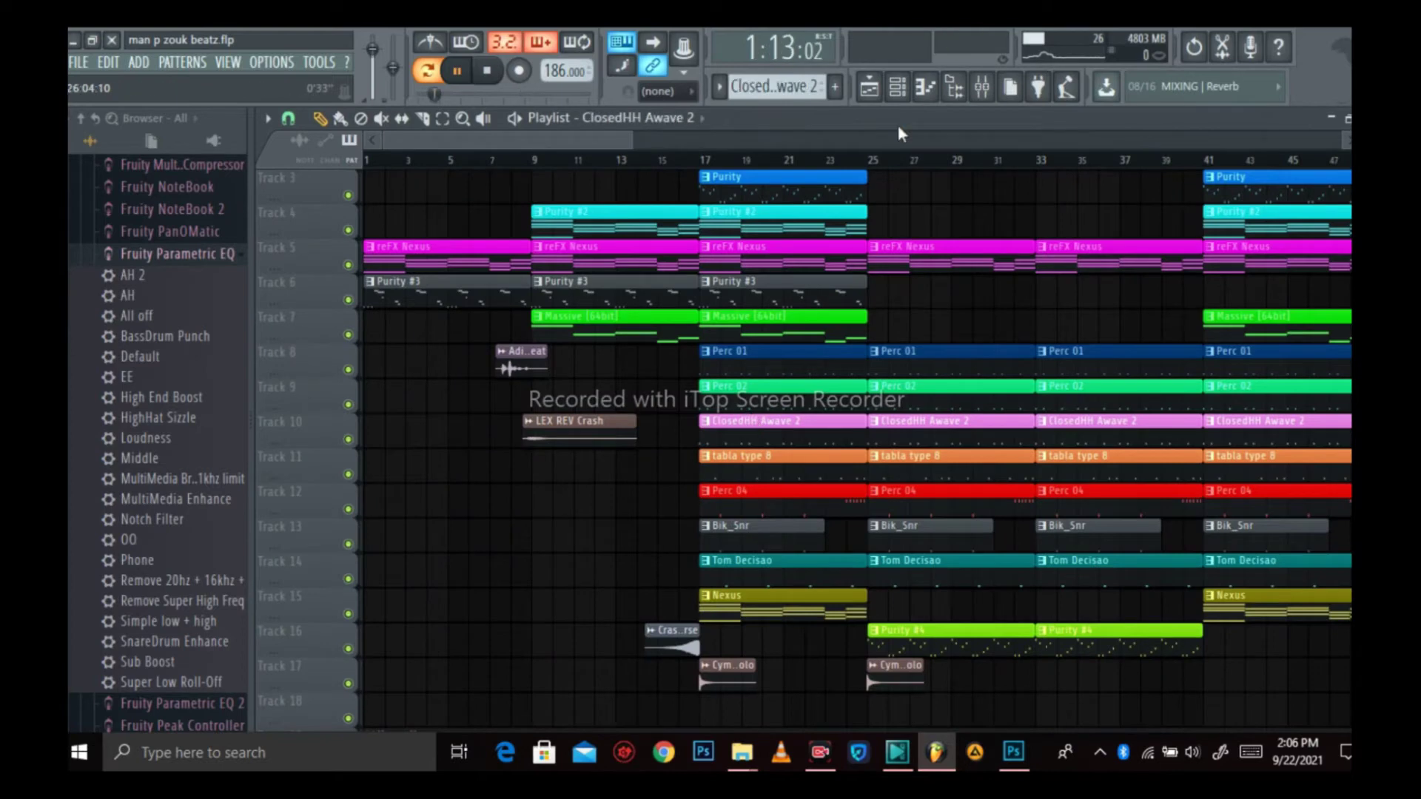
click(897, 87)
right_click(499, 314)
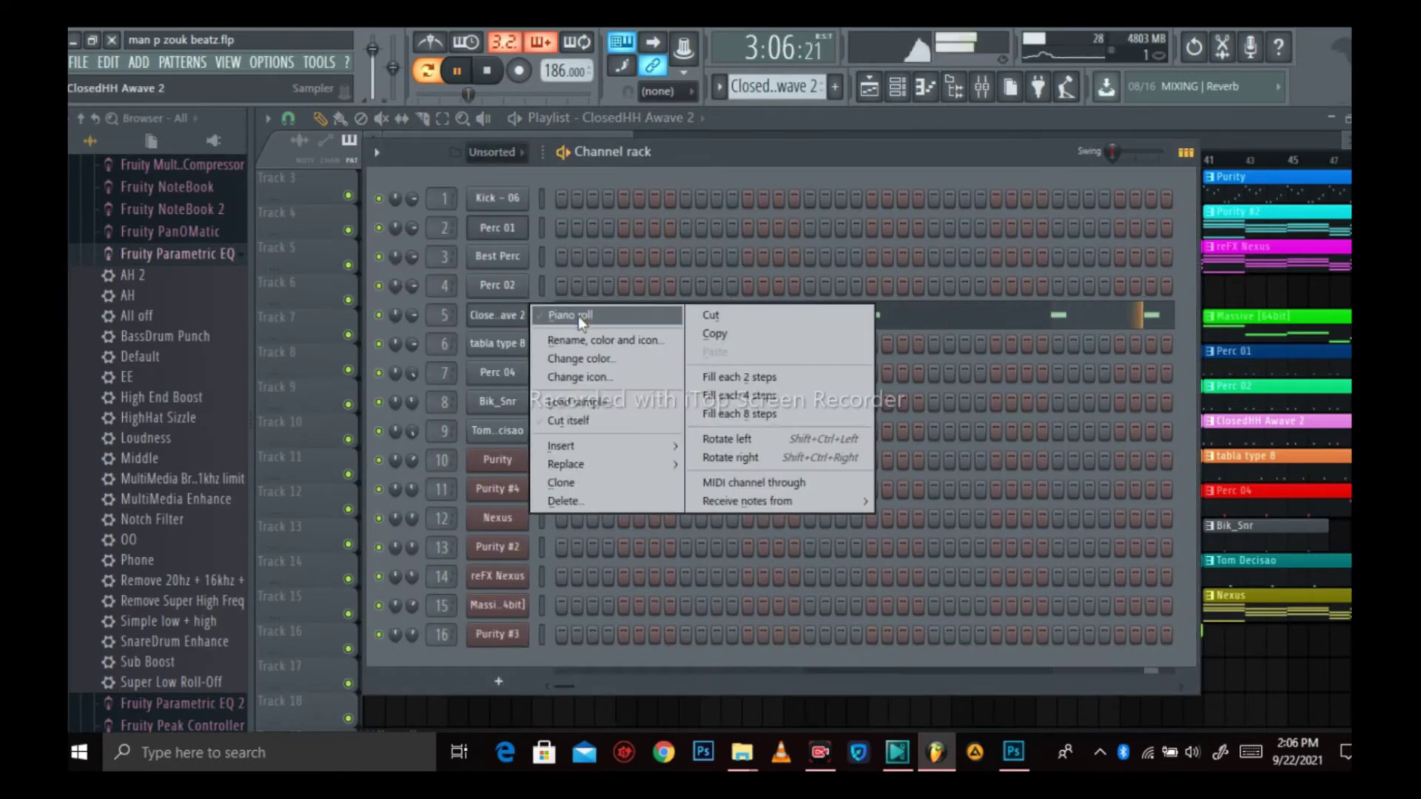
click(579, 316)
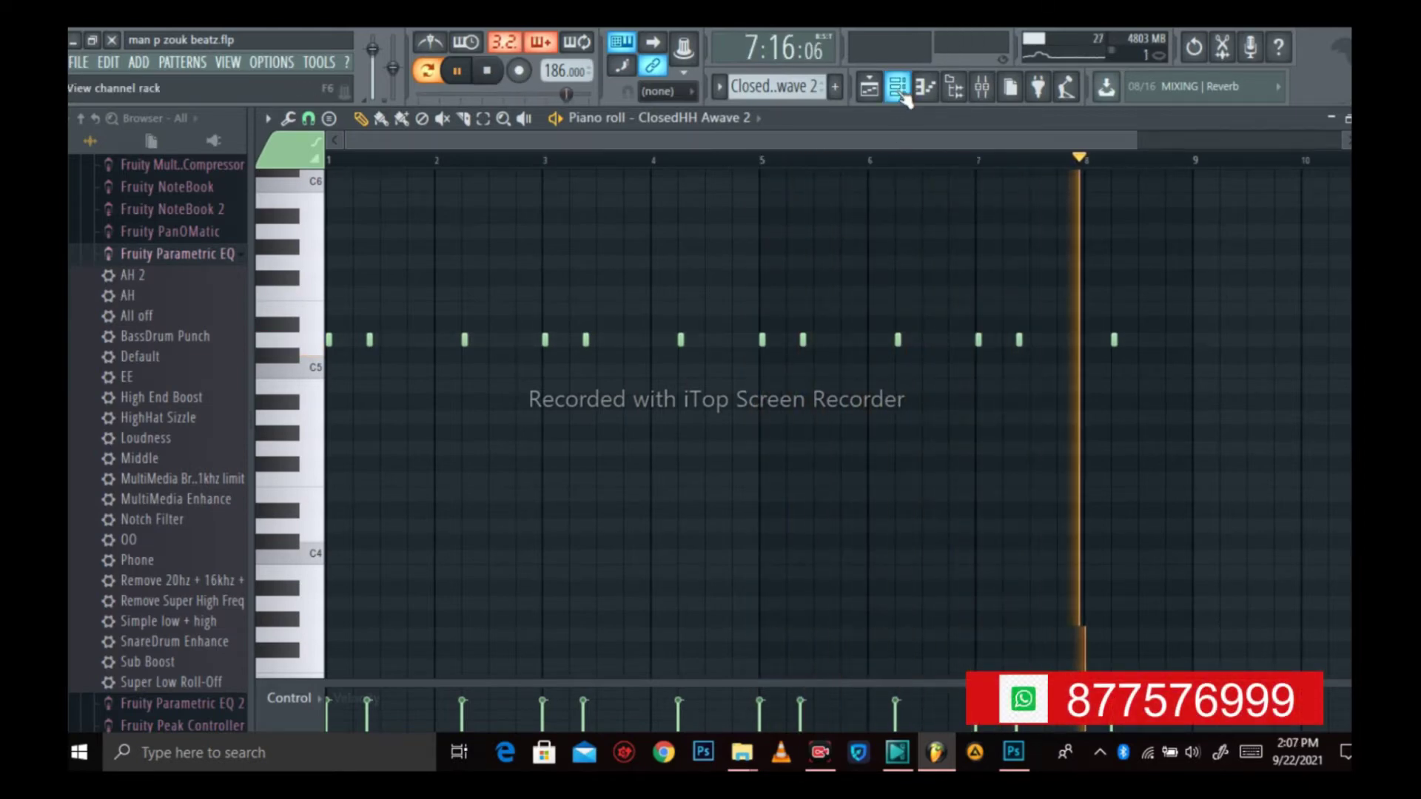
Examine the ClosedHH Awave 2 channel's volume envelope and sample settings, closing its window when finished.
key(F6)
right_click(495, 322)
click(561, 317)
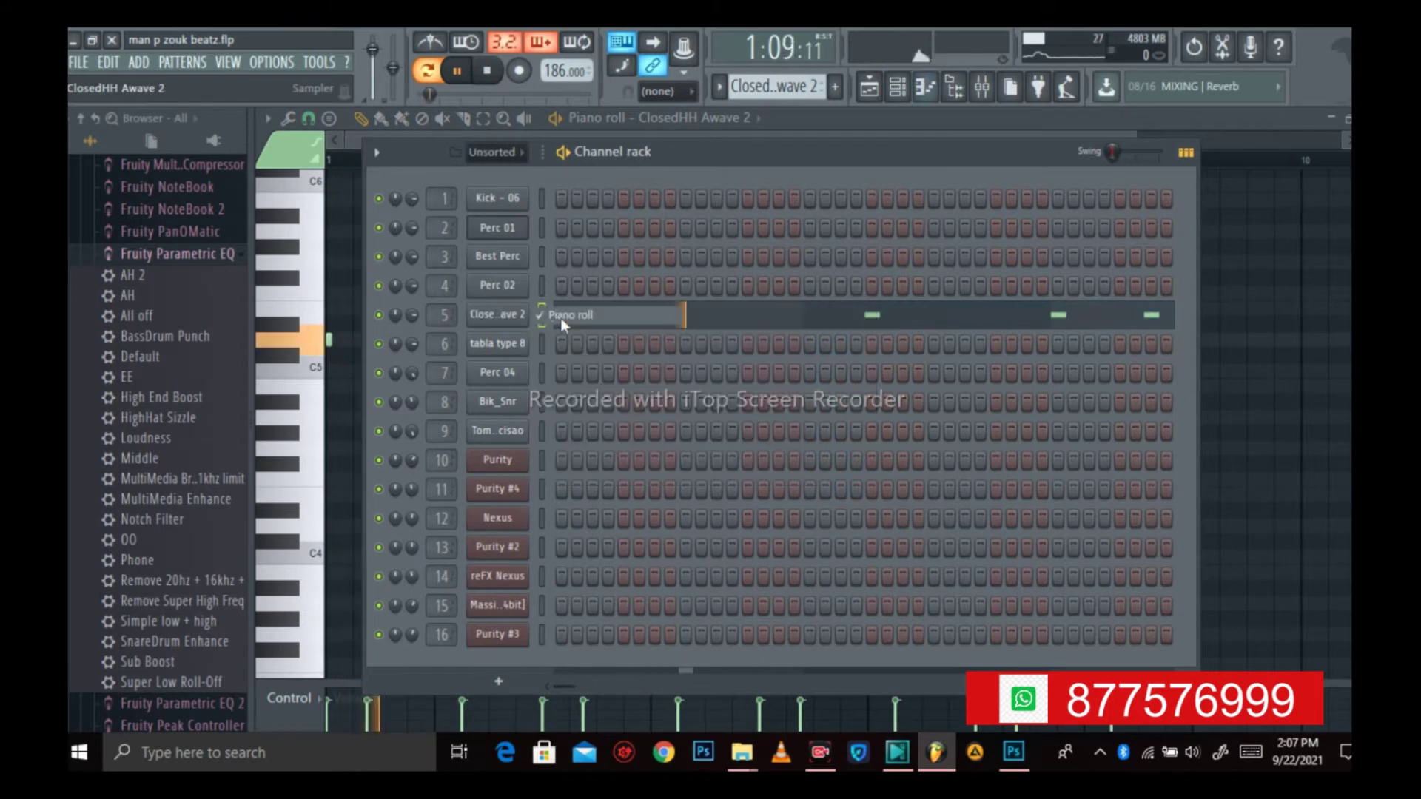
right_click(501, 312)
click(501, 312)
click(509, 316)
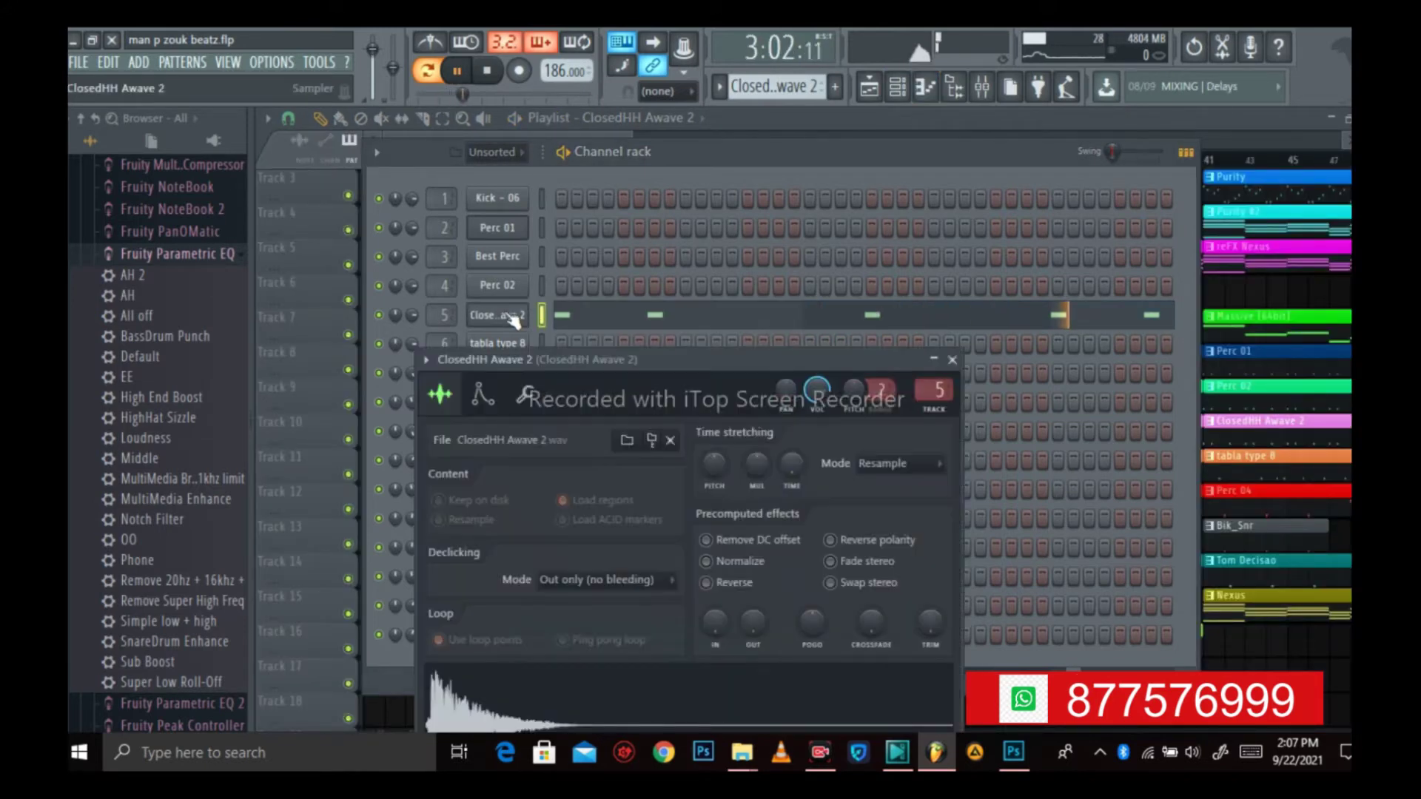
click(483, 398)
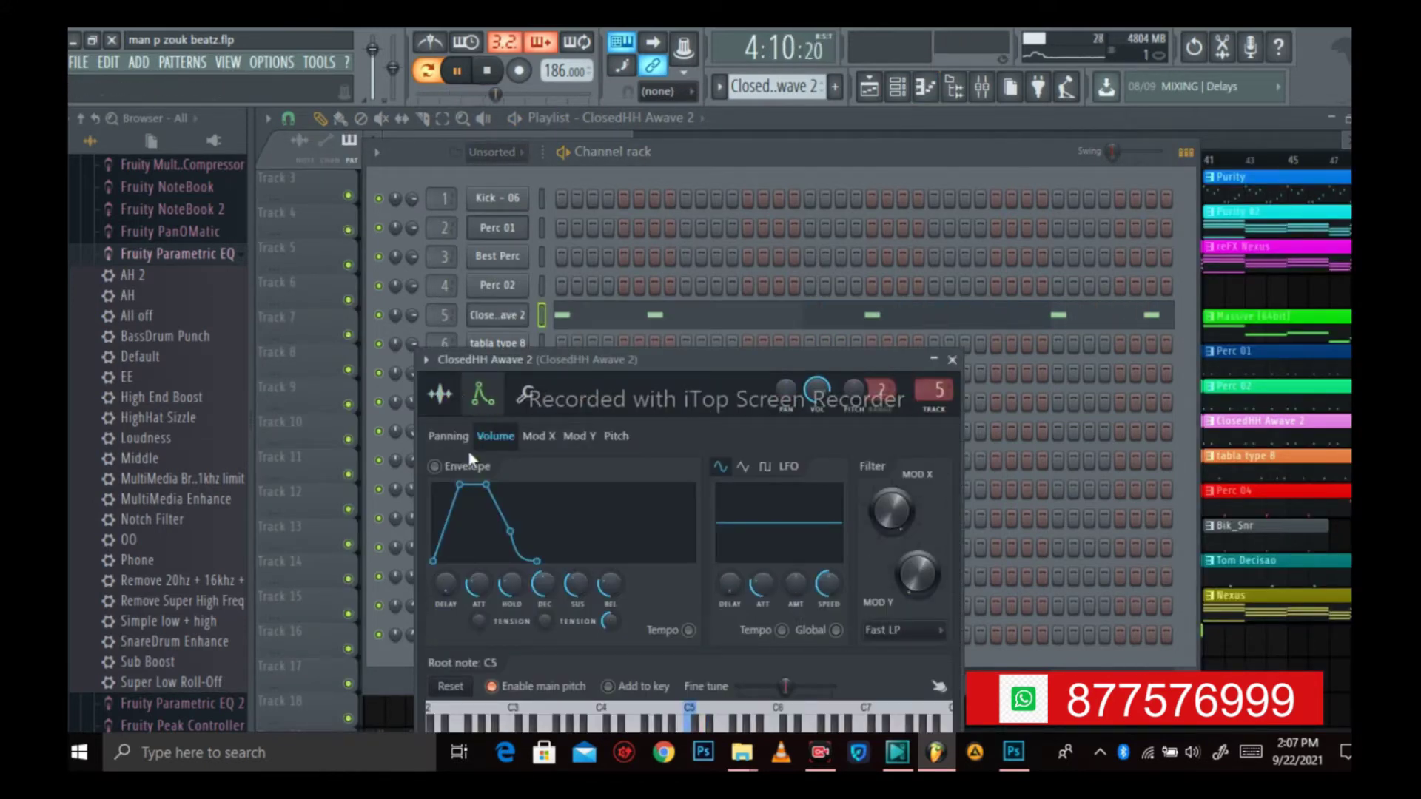
click(439, 394)
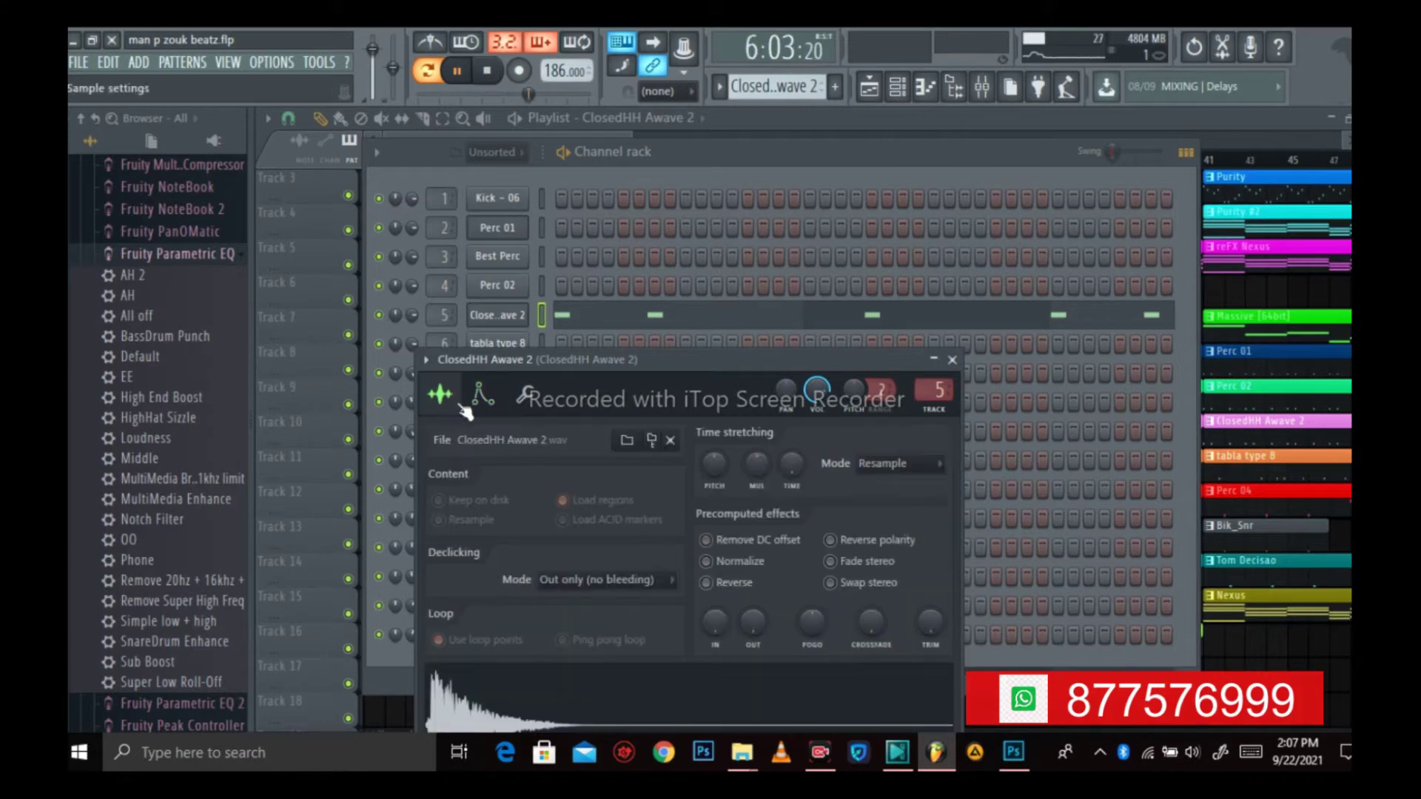
click(953, 360)
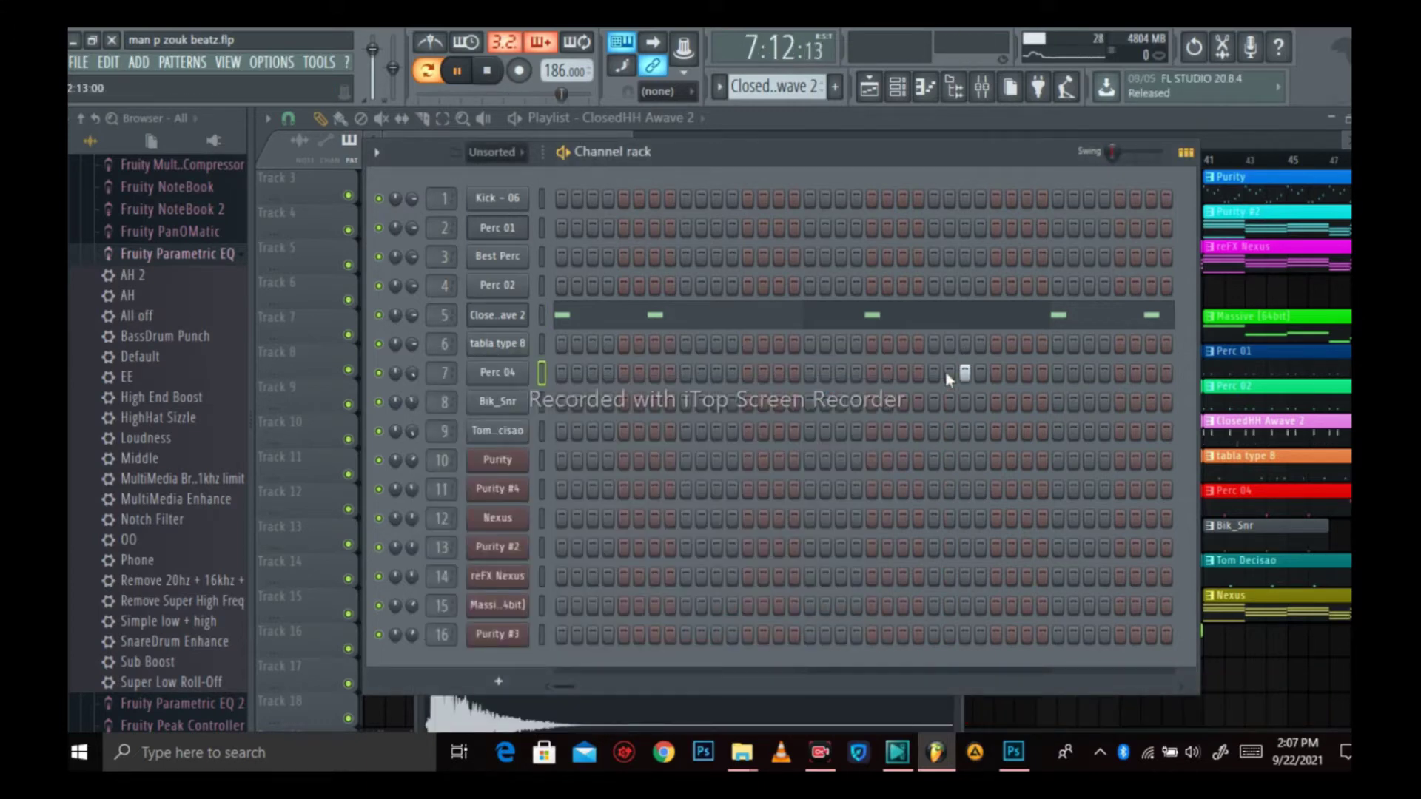
Pick the tabla type 8 pattern from the playlist and examine its notes in the piano roll.
click(870, 89)
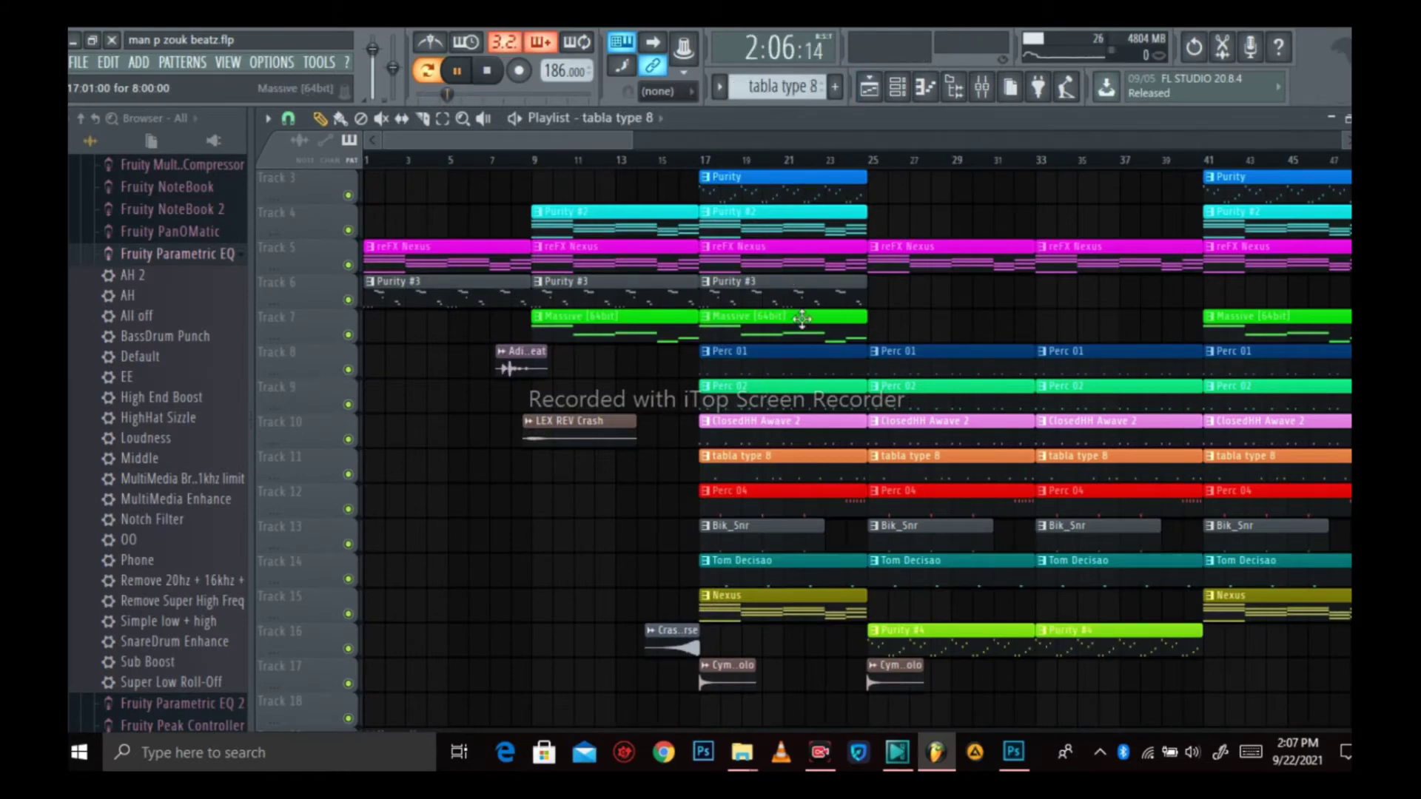
click(897, 89)
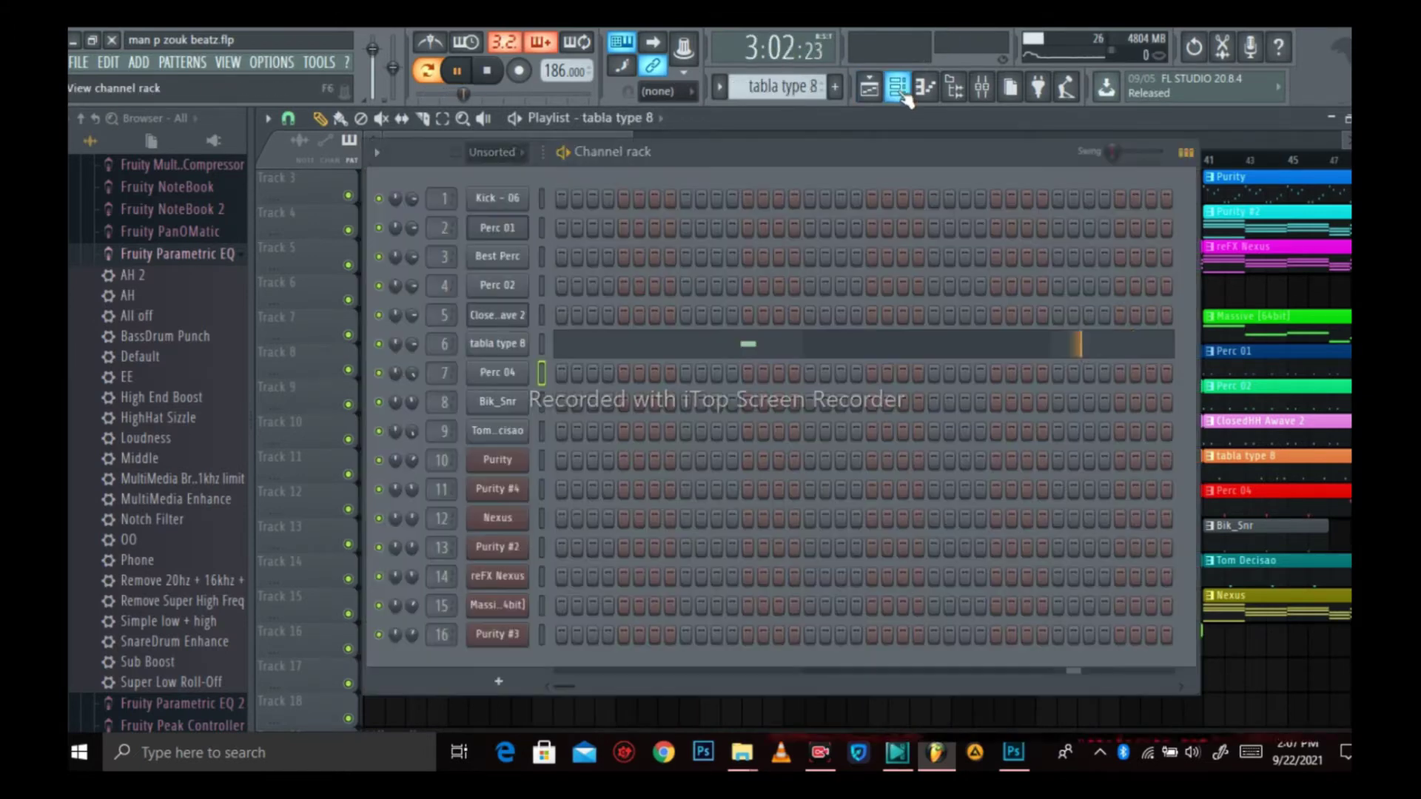
right_click(487, 341)
click(557, 345)
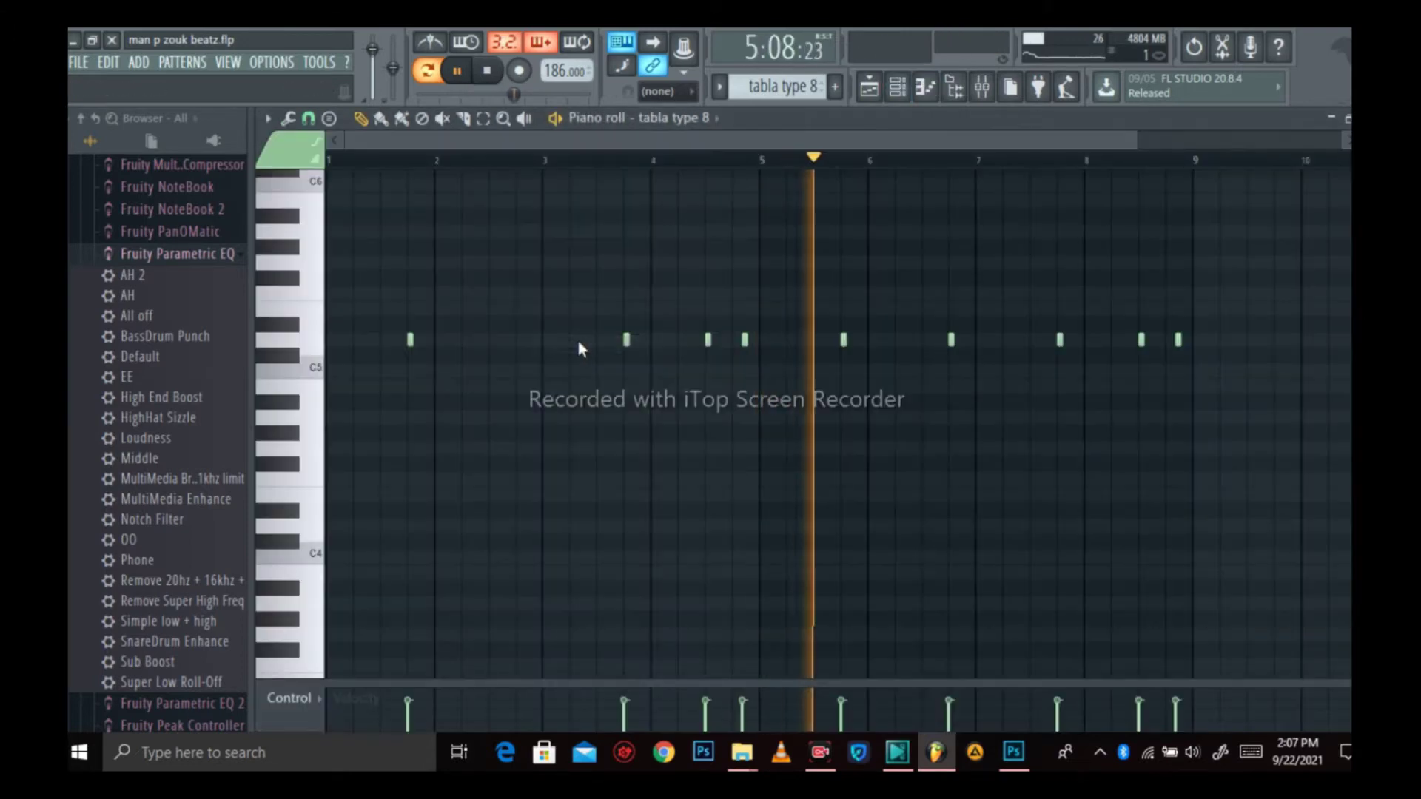
scroll(631, 293, up, 2)
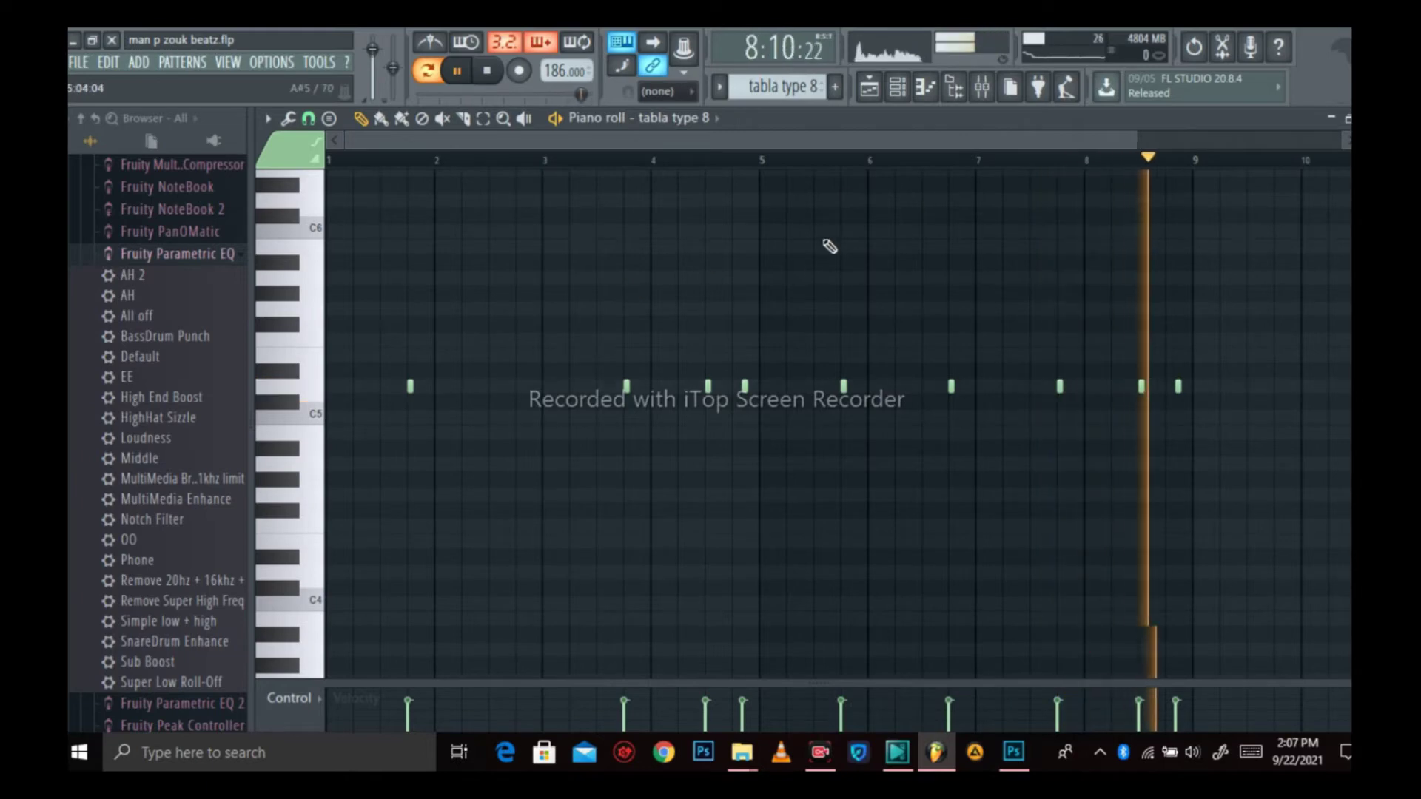
Examine the tabla type 8 channel's sample settings and return to its piano roll.
click(897, 87)
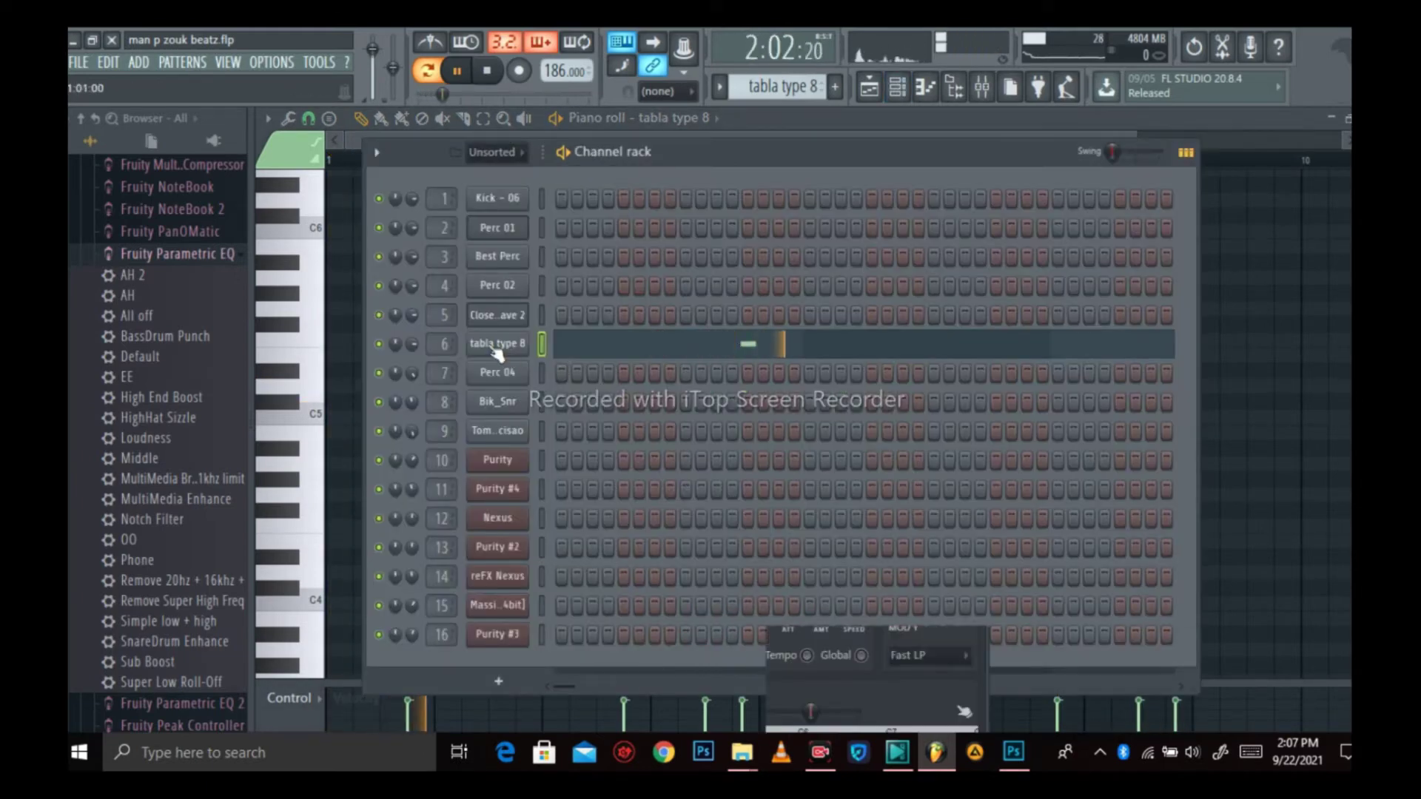
click(496, 344)
click(467, 419)
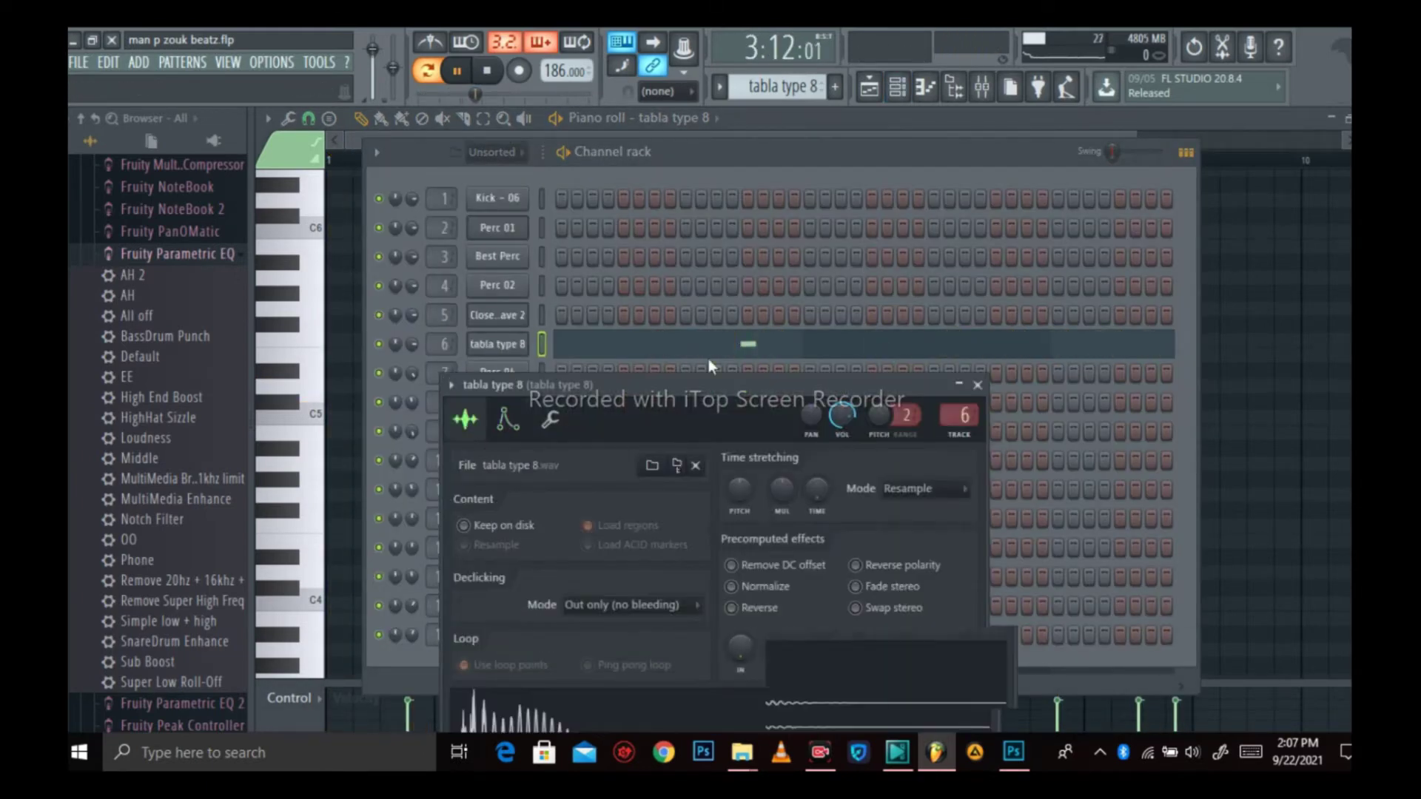
click(1034, 294)
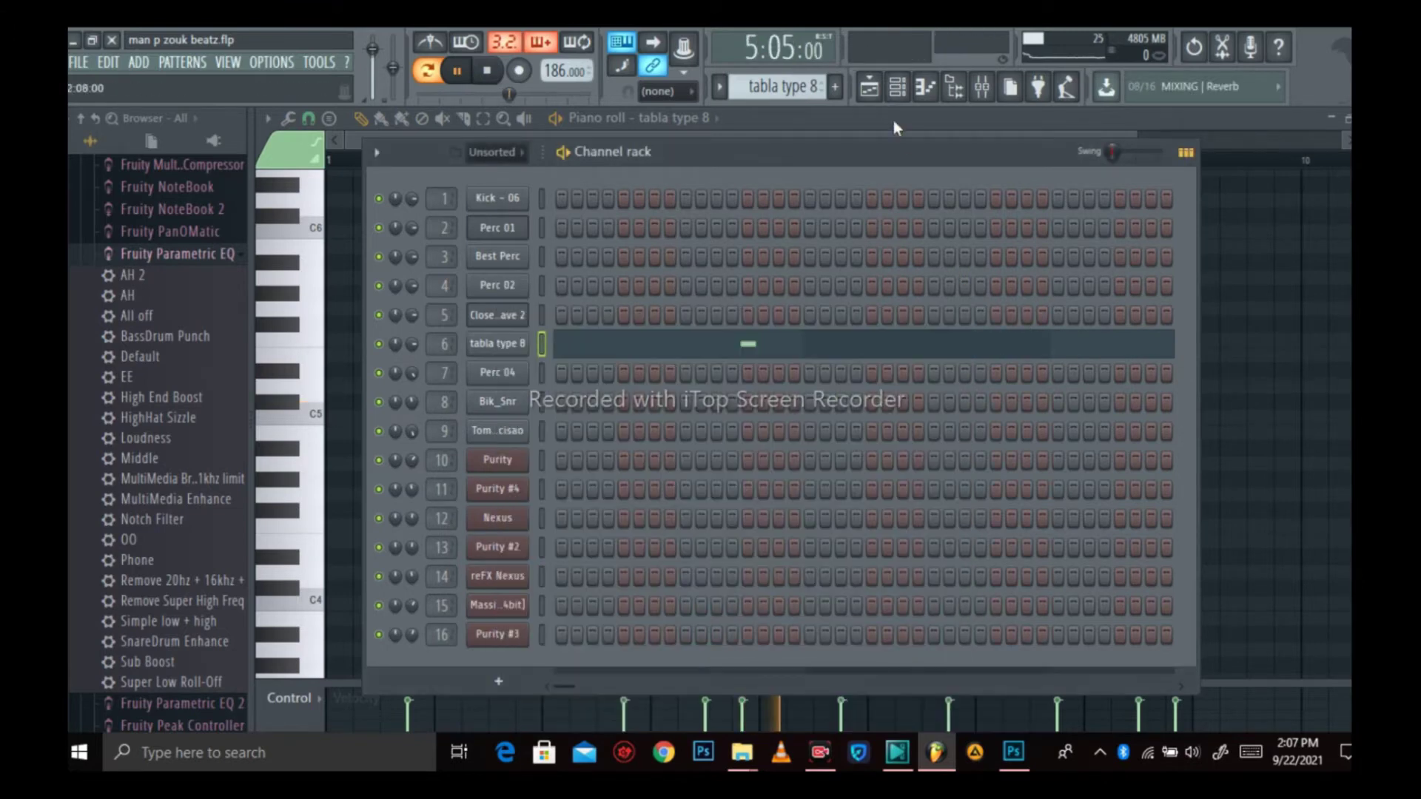
click(898, 87)
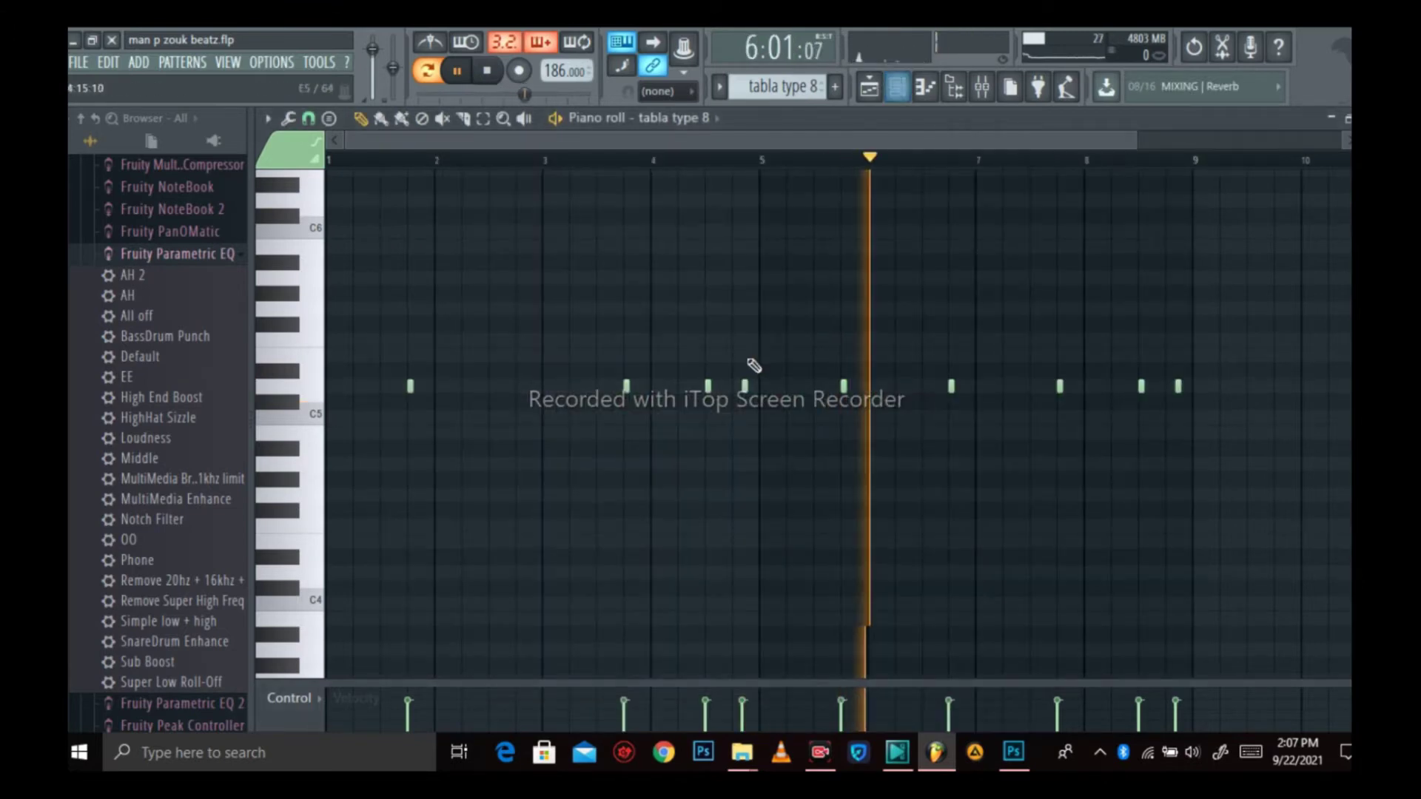
Pick the Perc 04 pattern from the playlist and examine its notes in the piano roll.
click(869, 87)
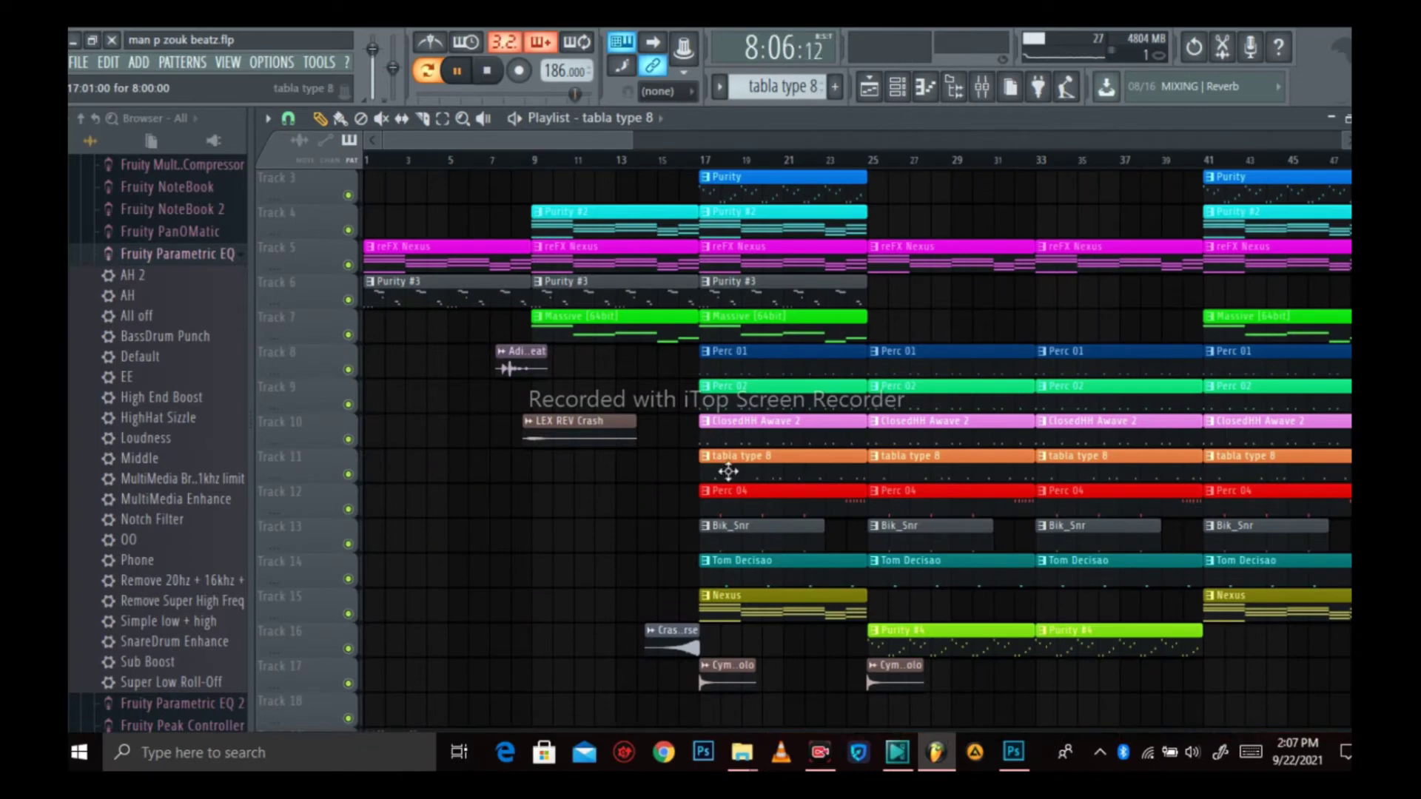
click(901, 94)
right_click(494, 402)
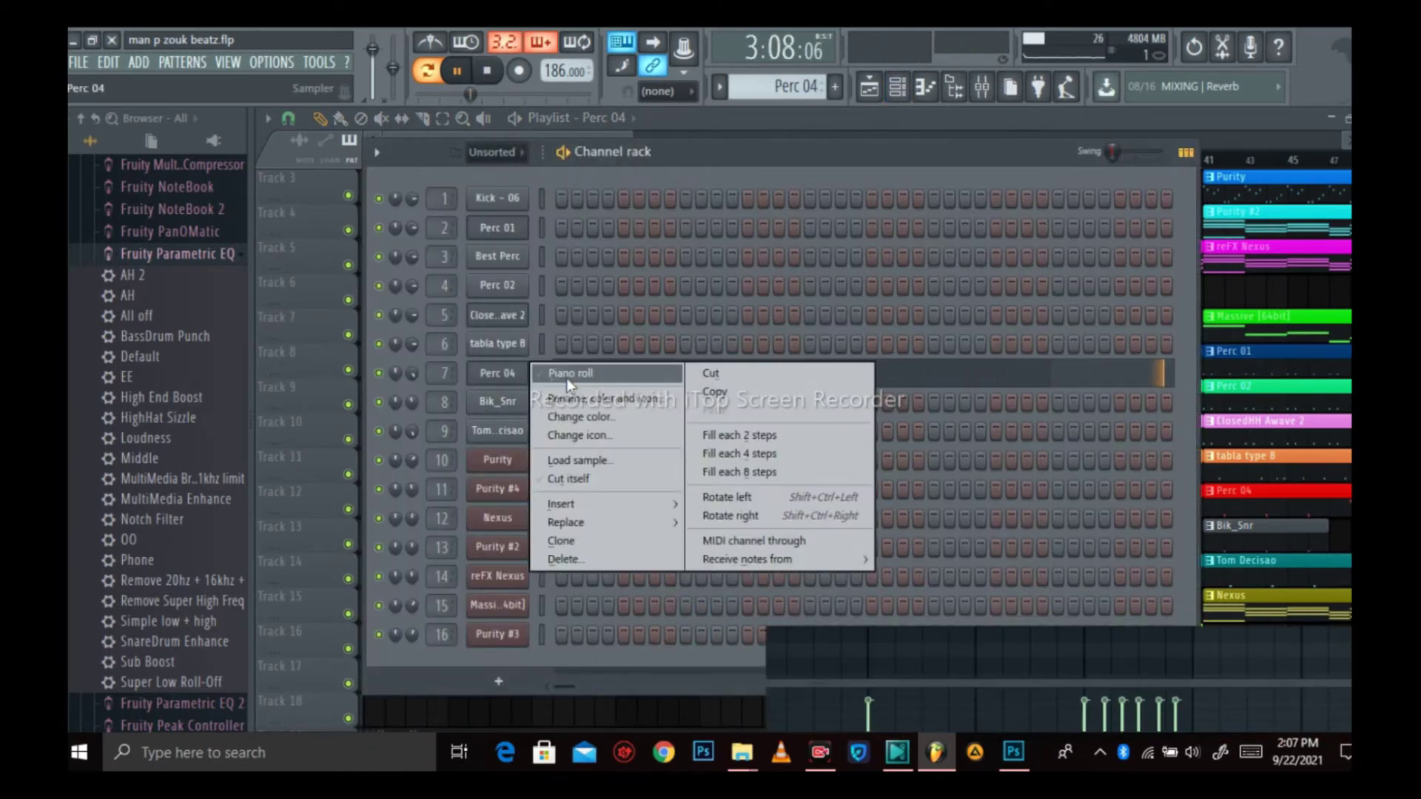
click(566, 373)
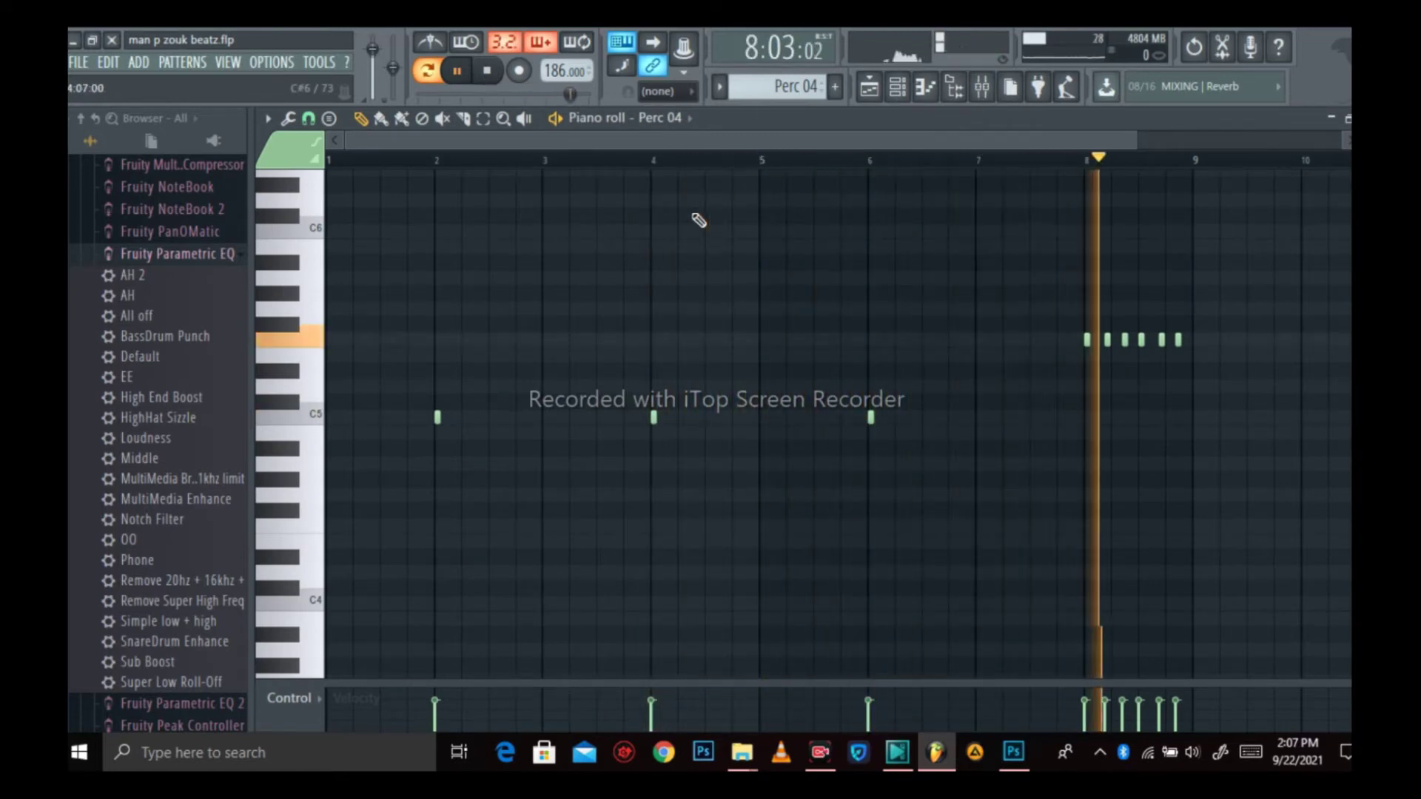
Examine the Perc 04 channel's volume envelope, then close its settings and the channel rack.
click(897, 90)
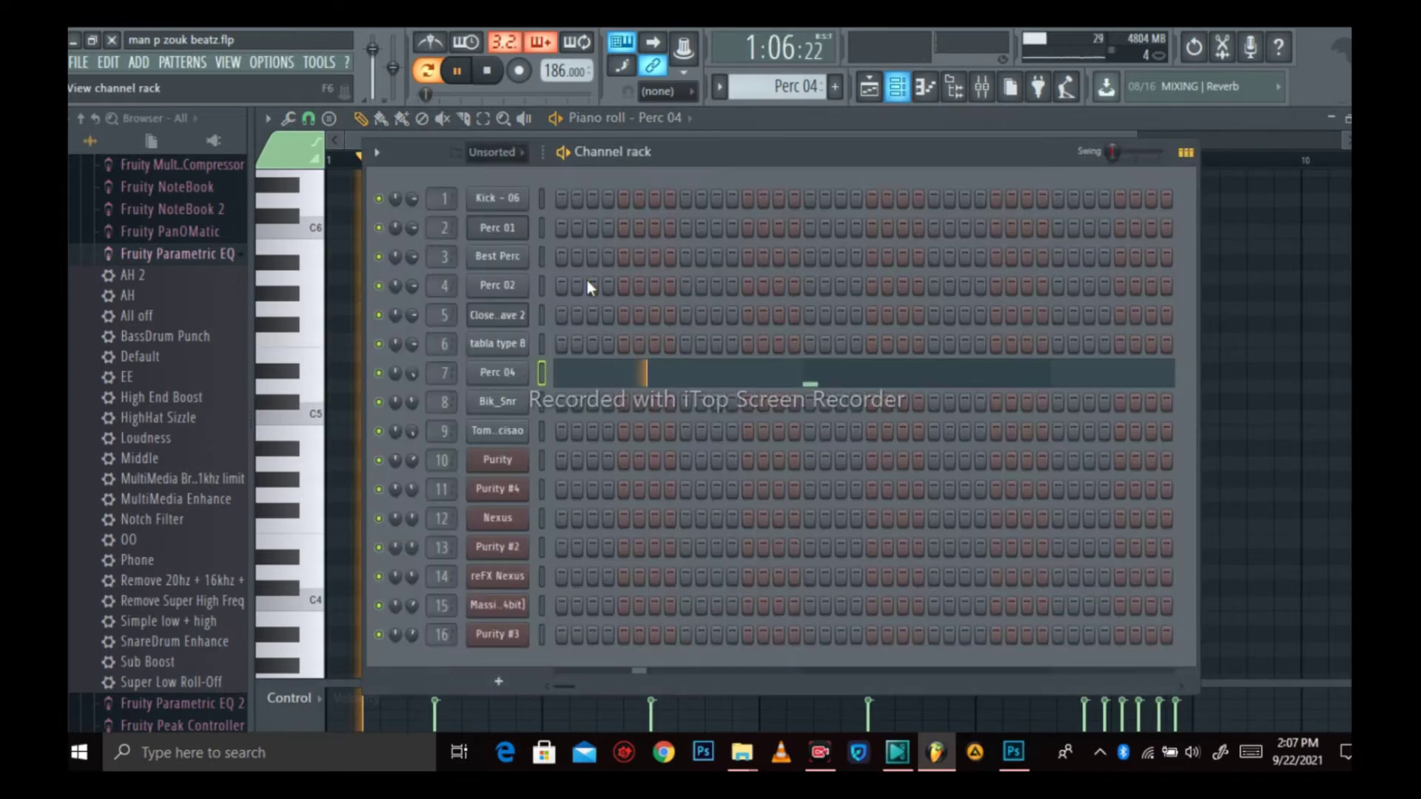
click(488, 371)
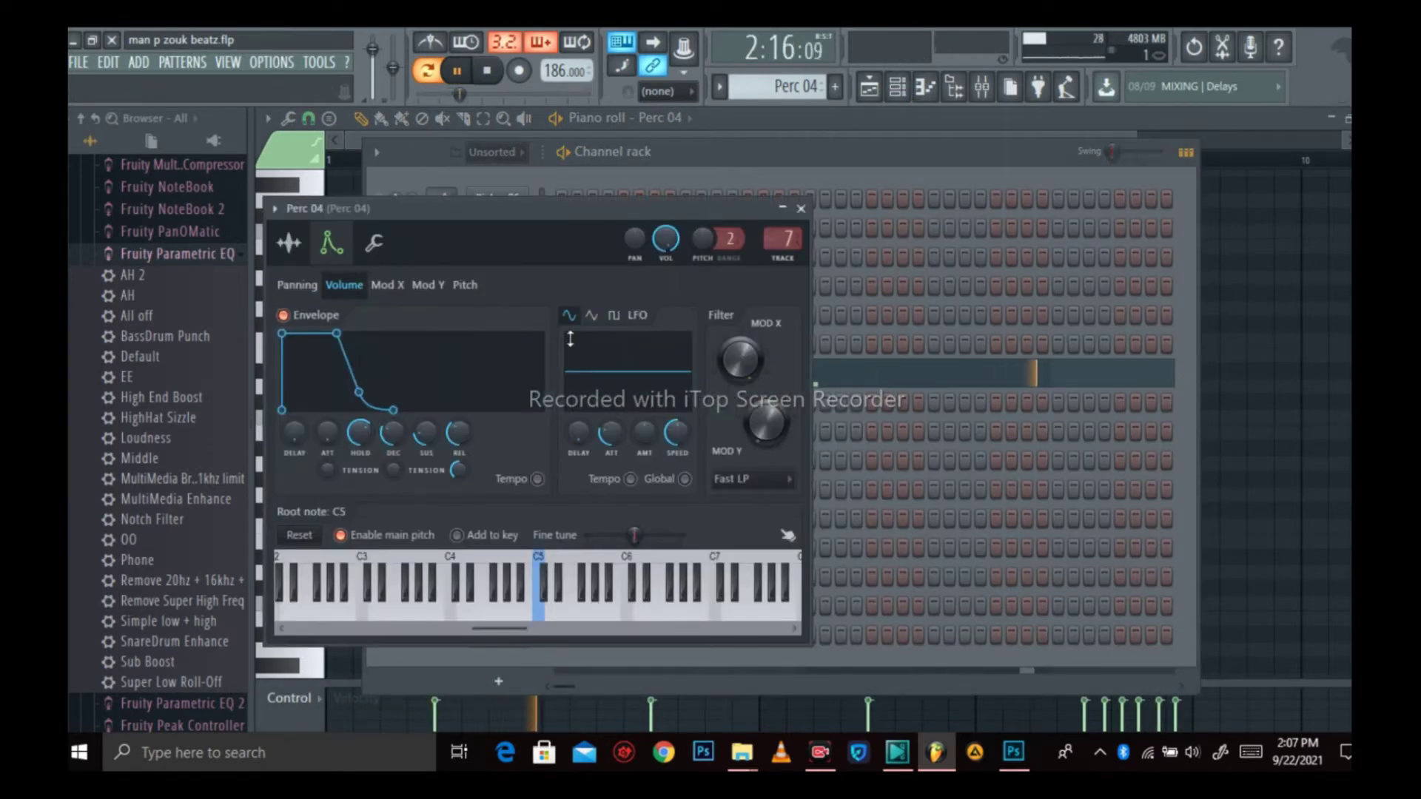
click(800, 209)
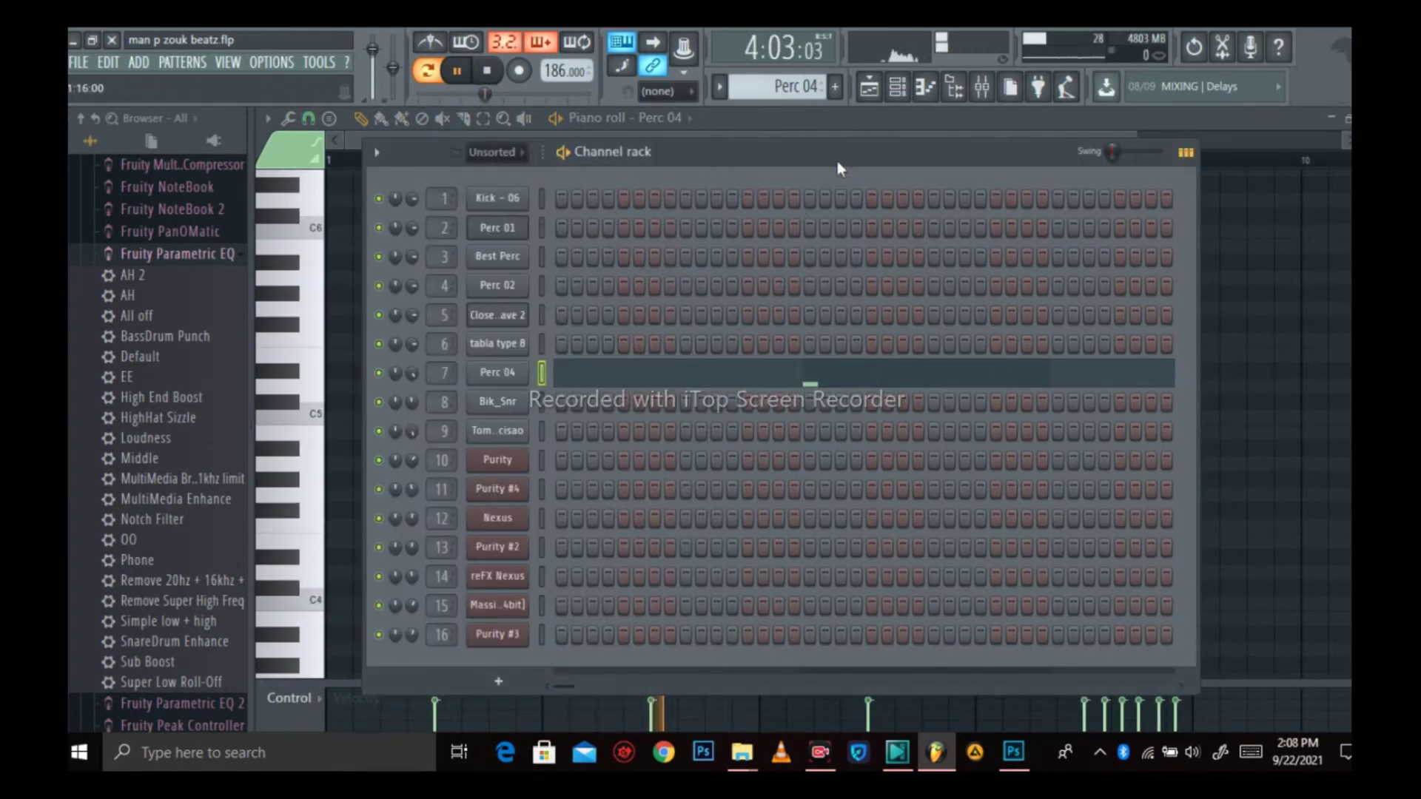
click(898, 95)
Pick the Bik_Snr pattern from the playlist and examine its channel's volume envelope and sample settings.
click(879, 93)
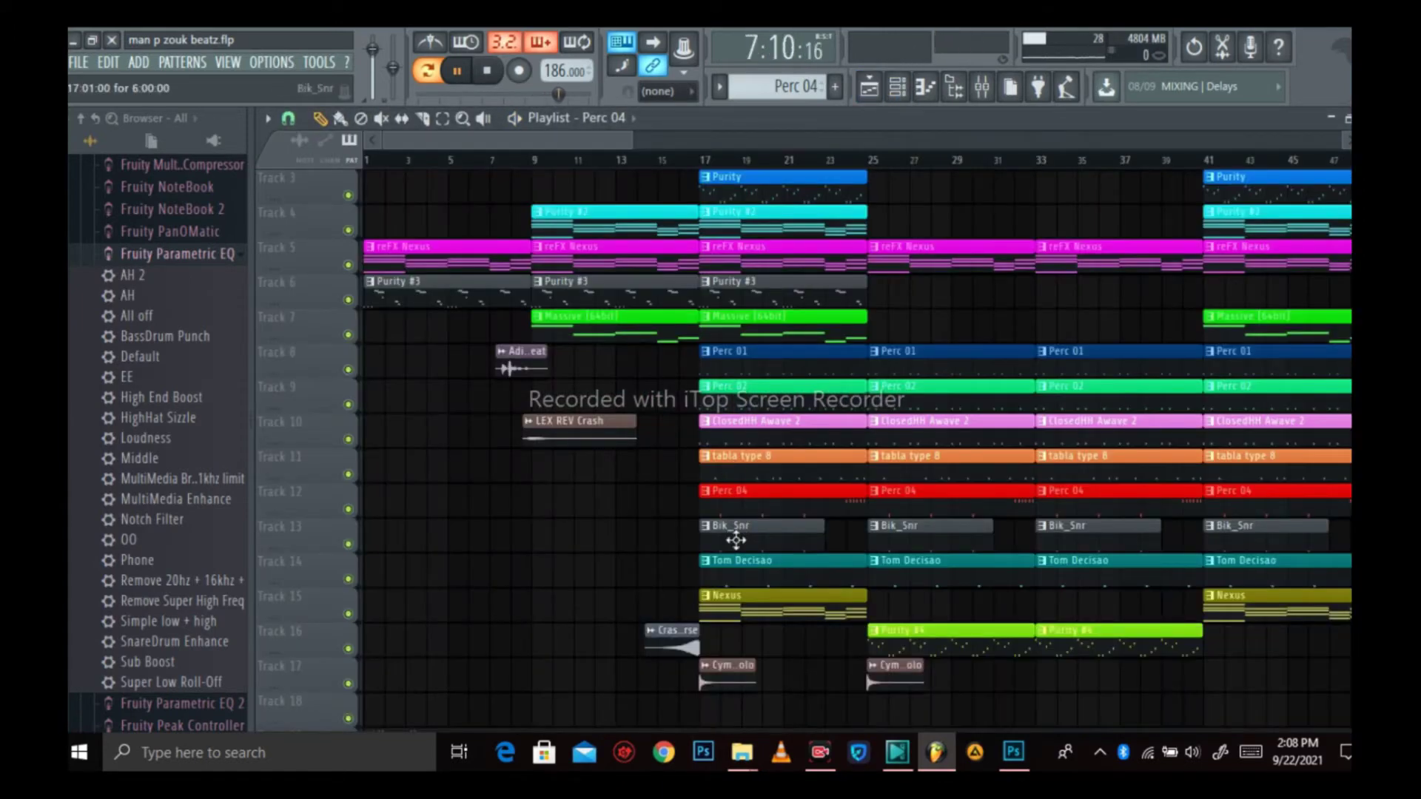
click(910, 83)
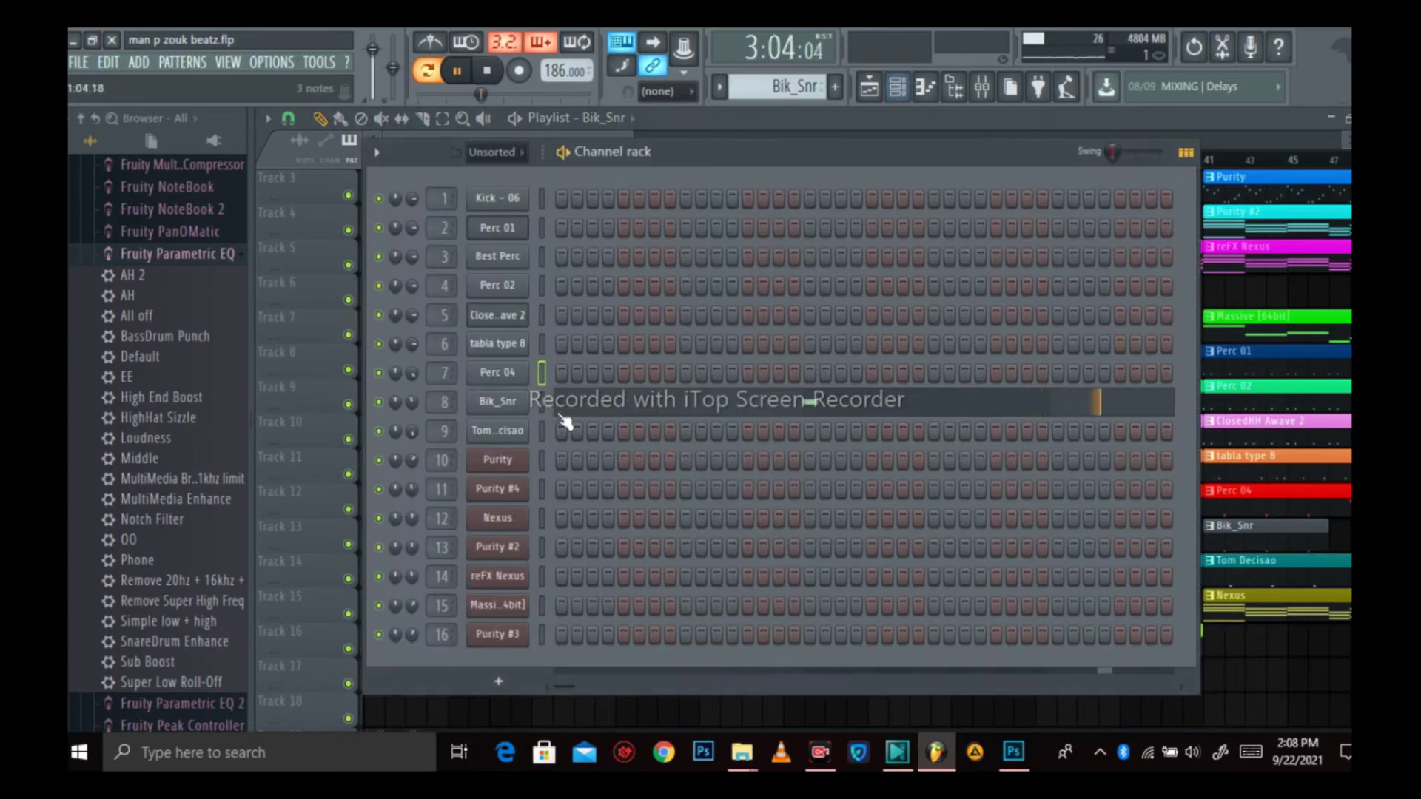
click(509, 406)
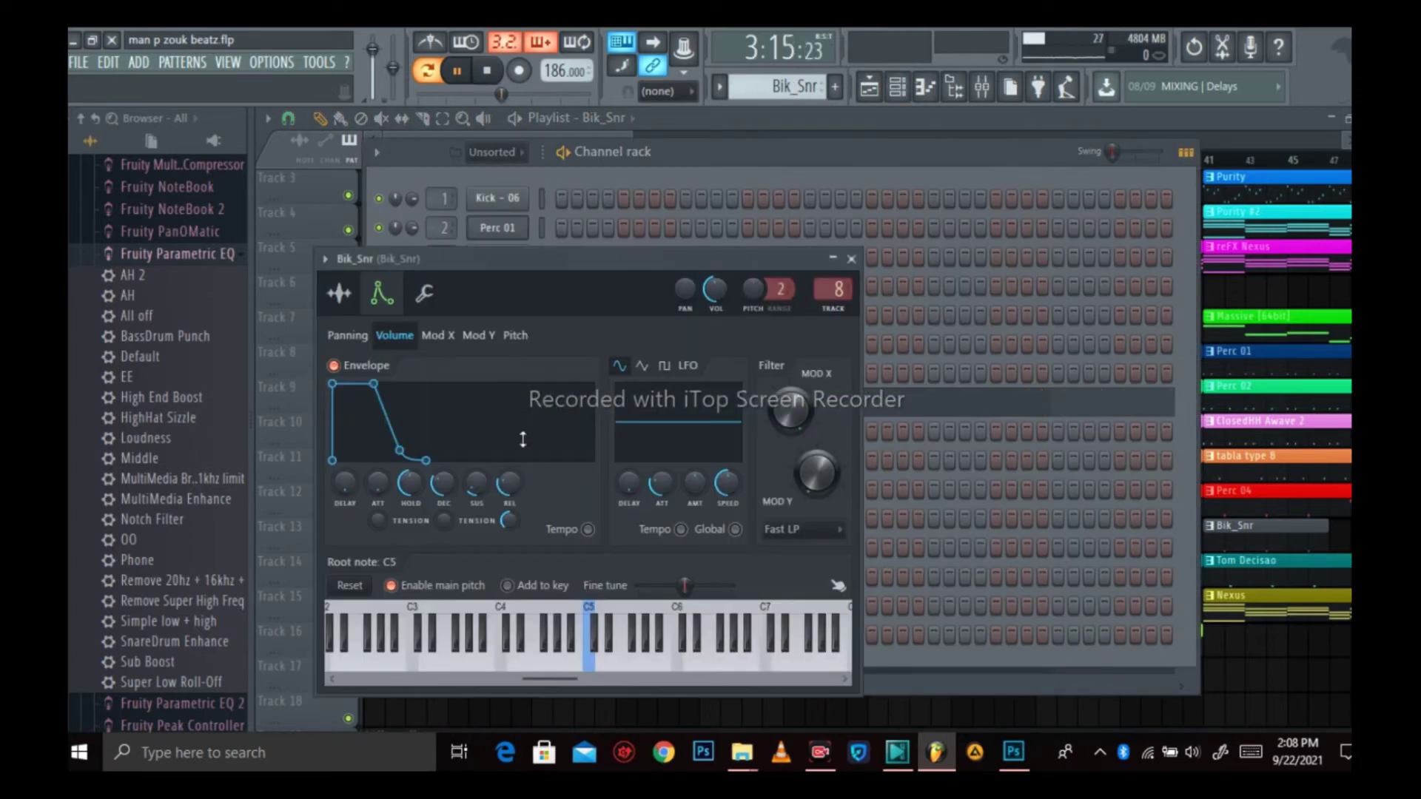
click(354, 299)
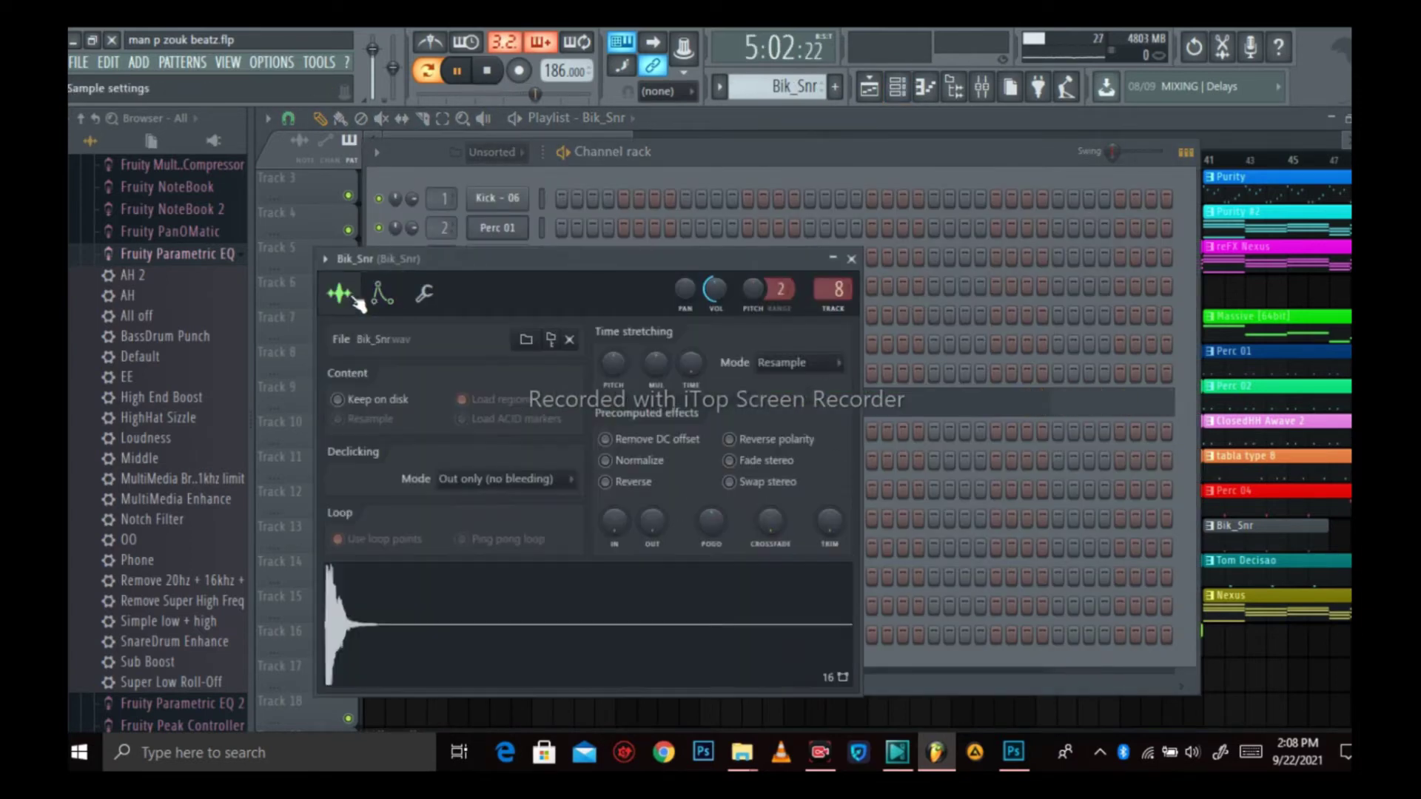
click(852, 259)
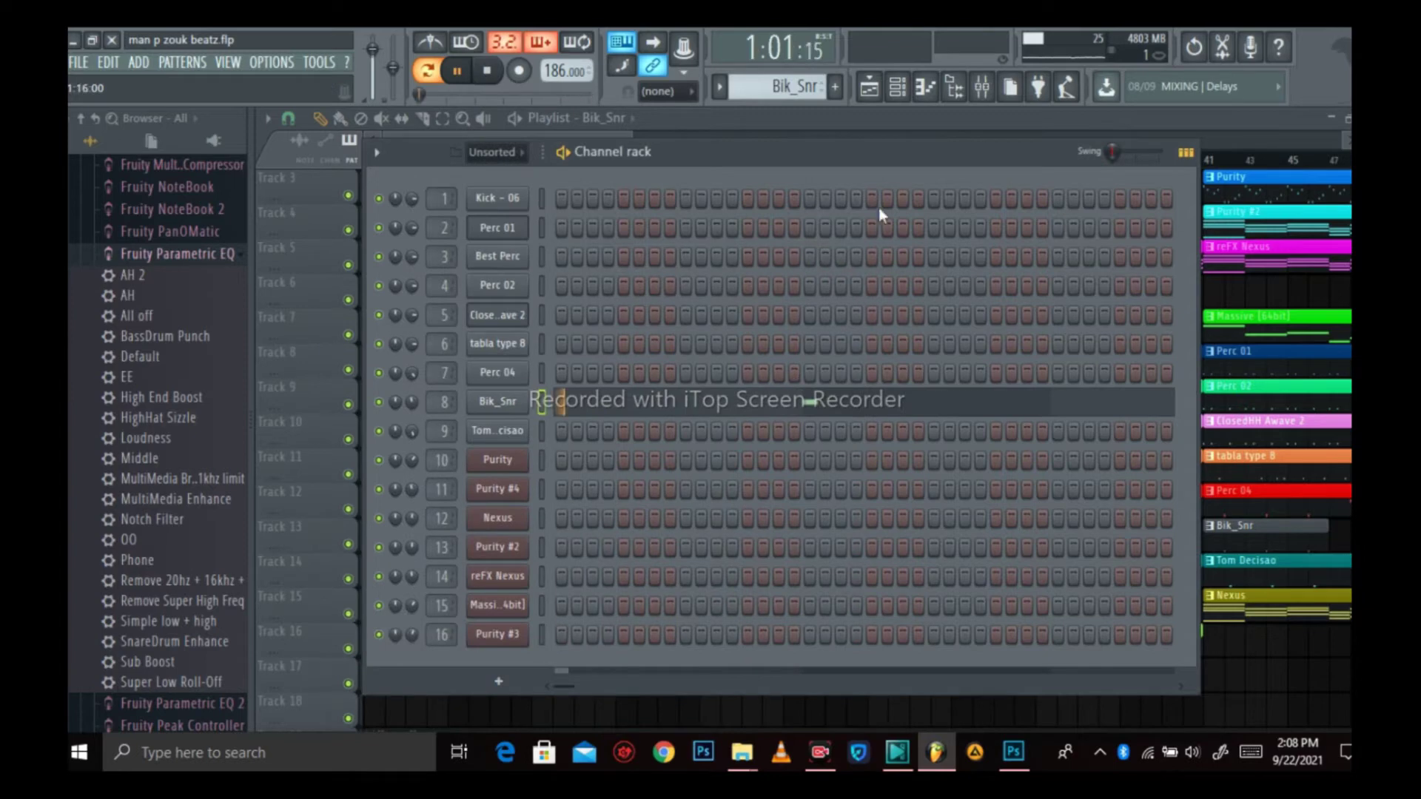
Pick the Tom Decisao pattern from the playlist and examine its notes in the piano roll.
click(868, 87)
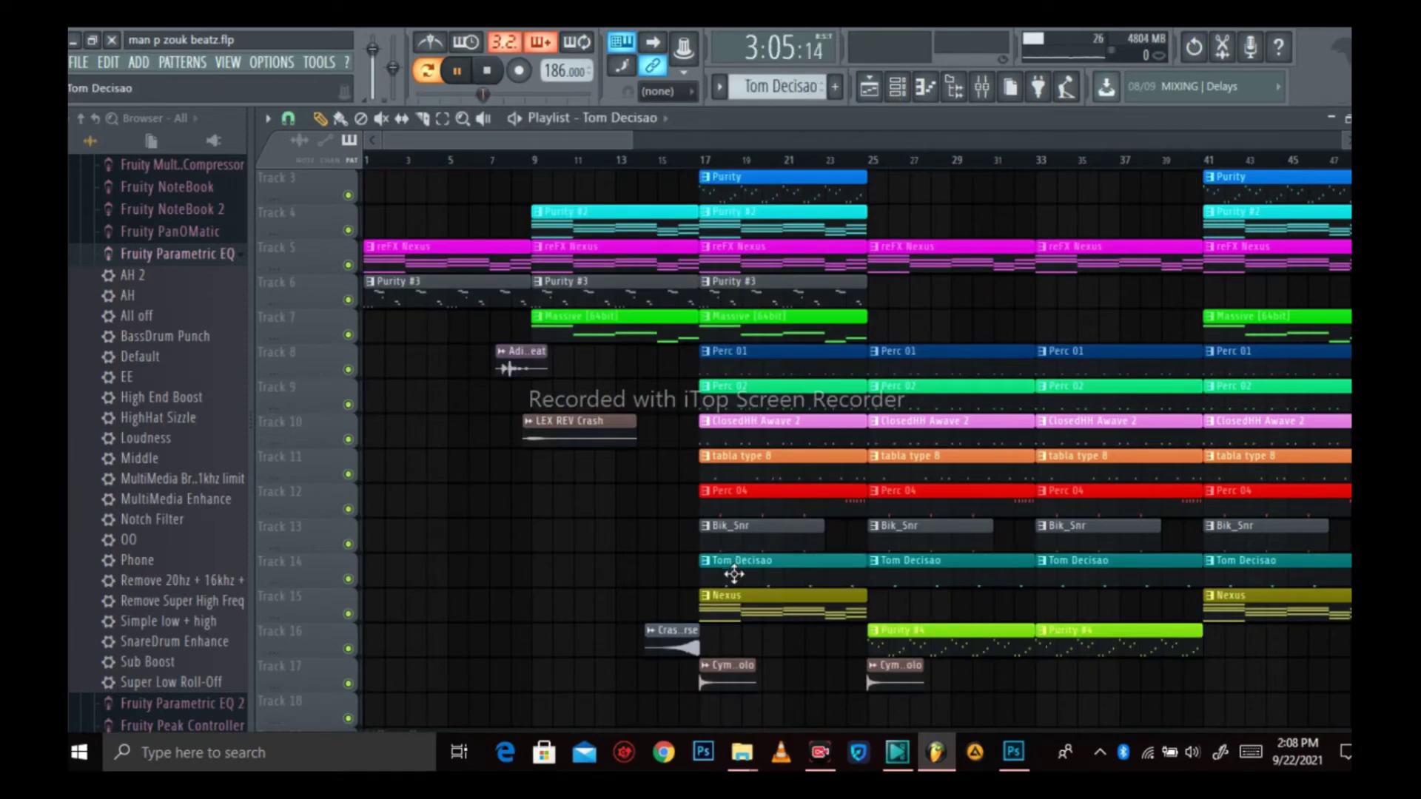
click(900, 88)
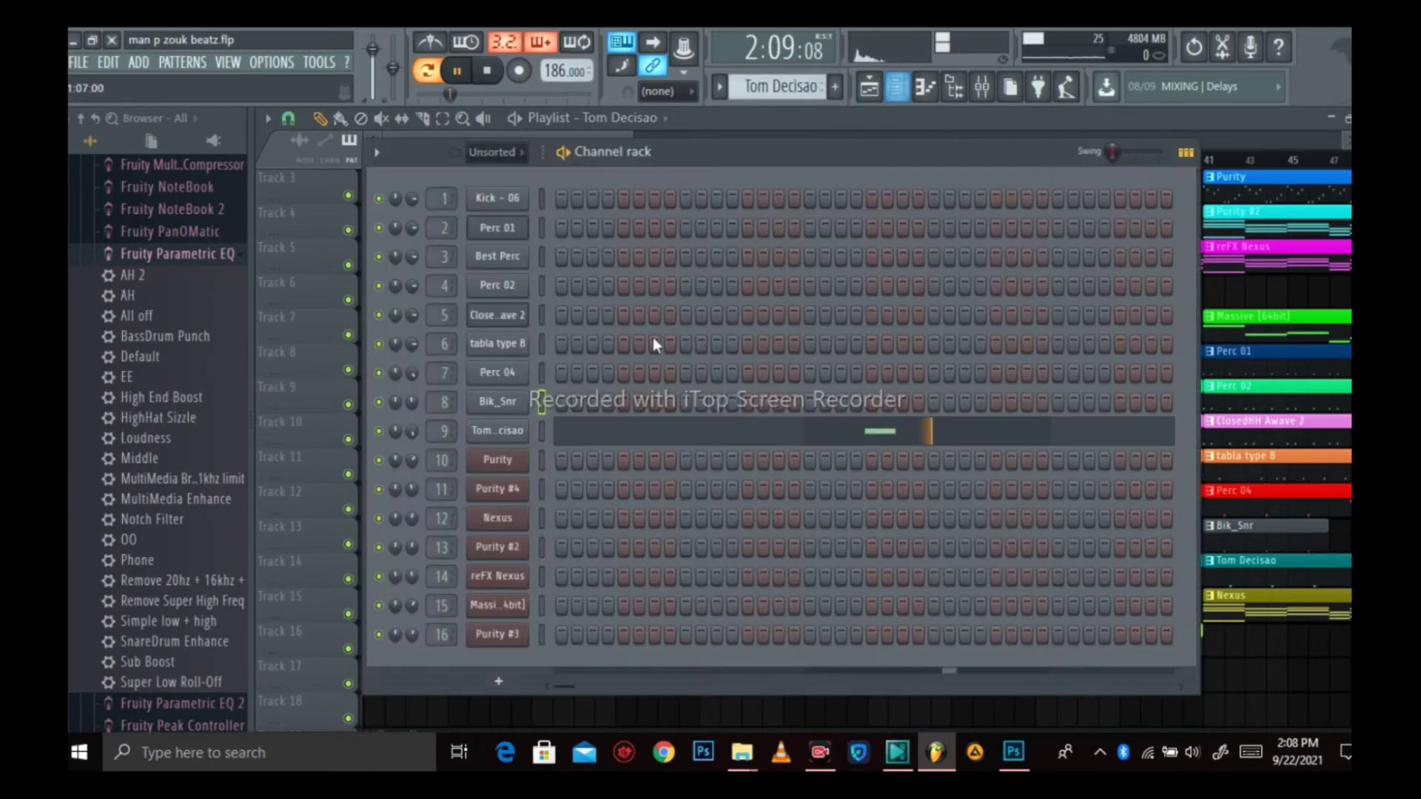
right_click(508, 435)
click(556, 429)
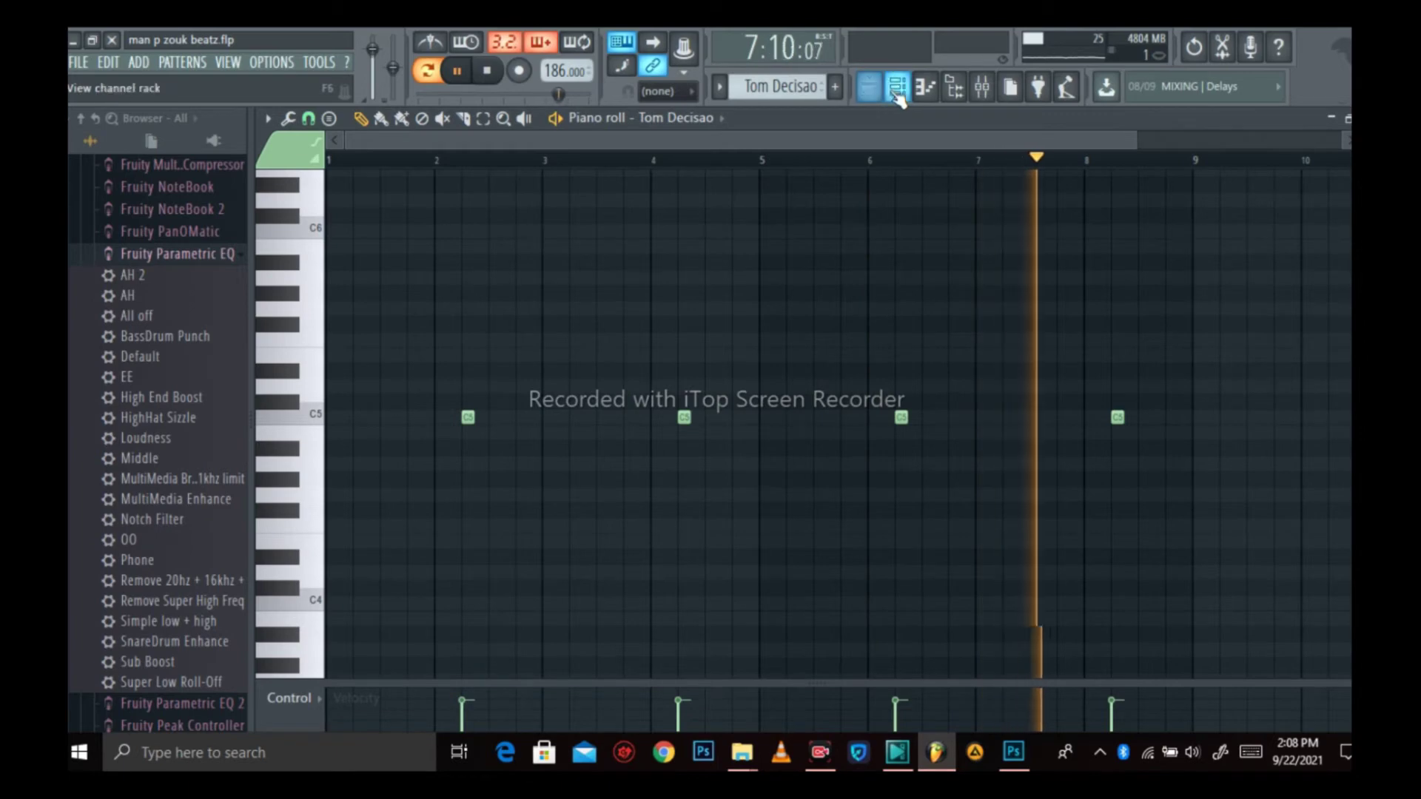
Pick the Purity pattern from the playlist and examine its channel's instrument preset.
click(869, 86)
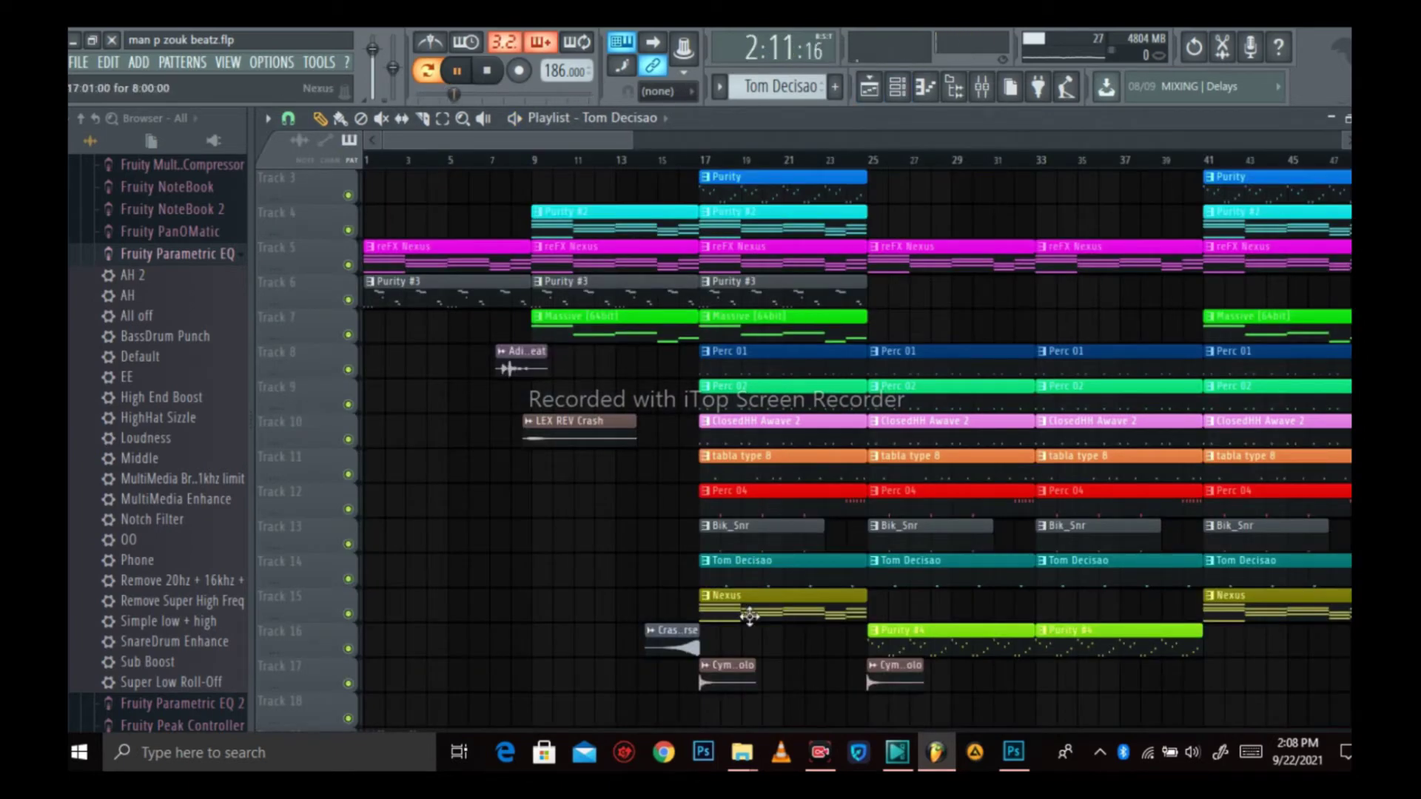
scroll(583, 340, up, 2)
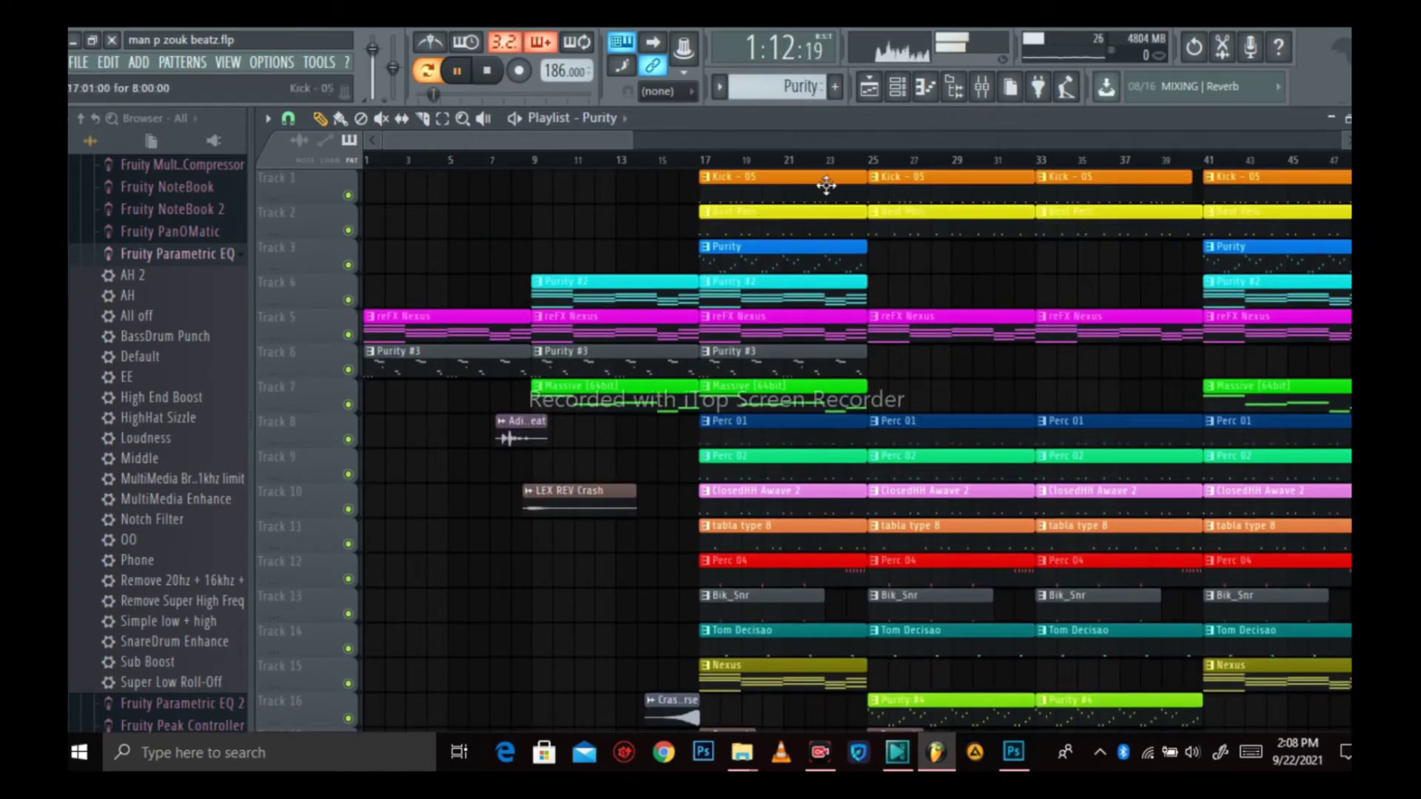
click(895, 90)
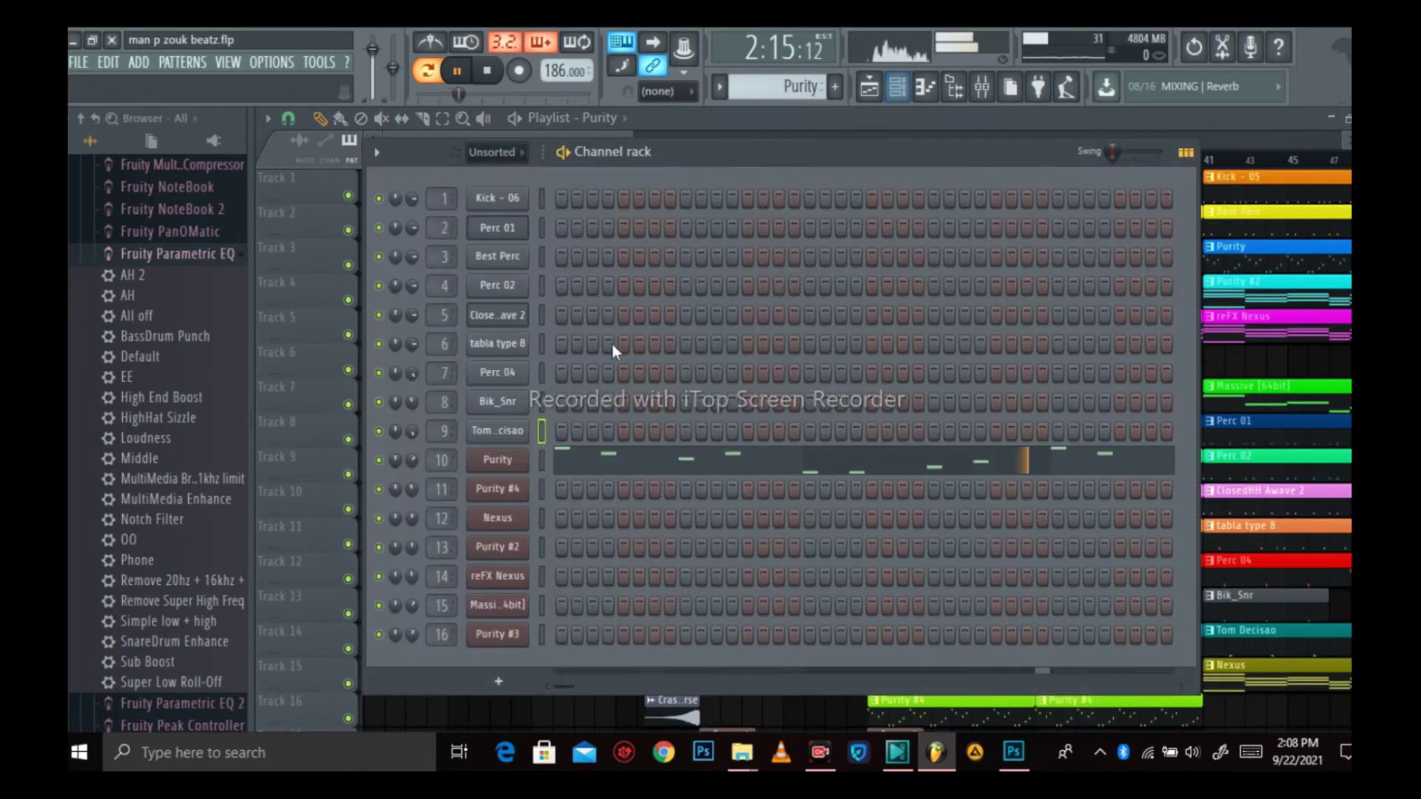
click(490, 463)
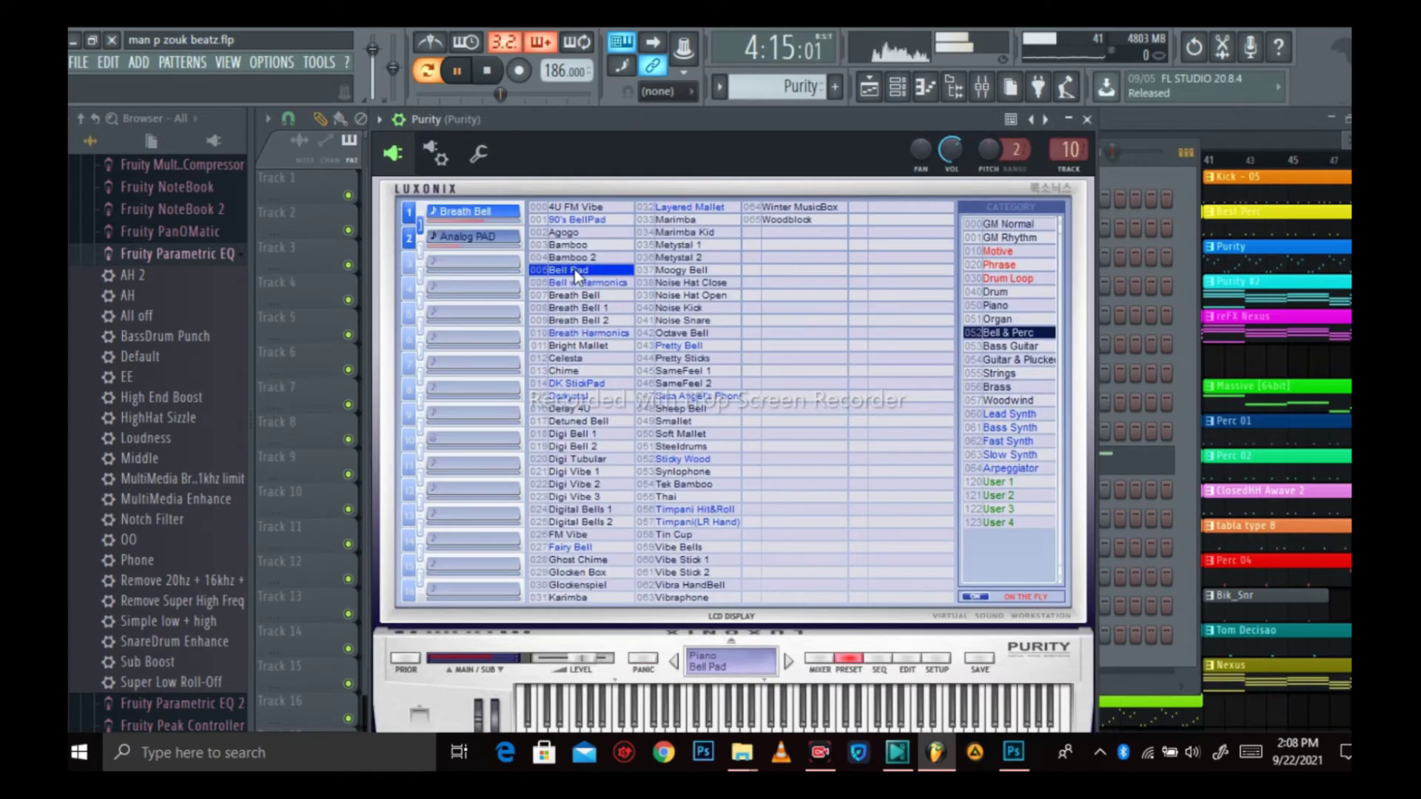
click(1086, 120)
Examine the Purity channel's melody notes in the piano roll.
right_click(487, 460)
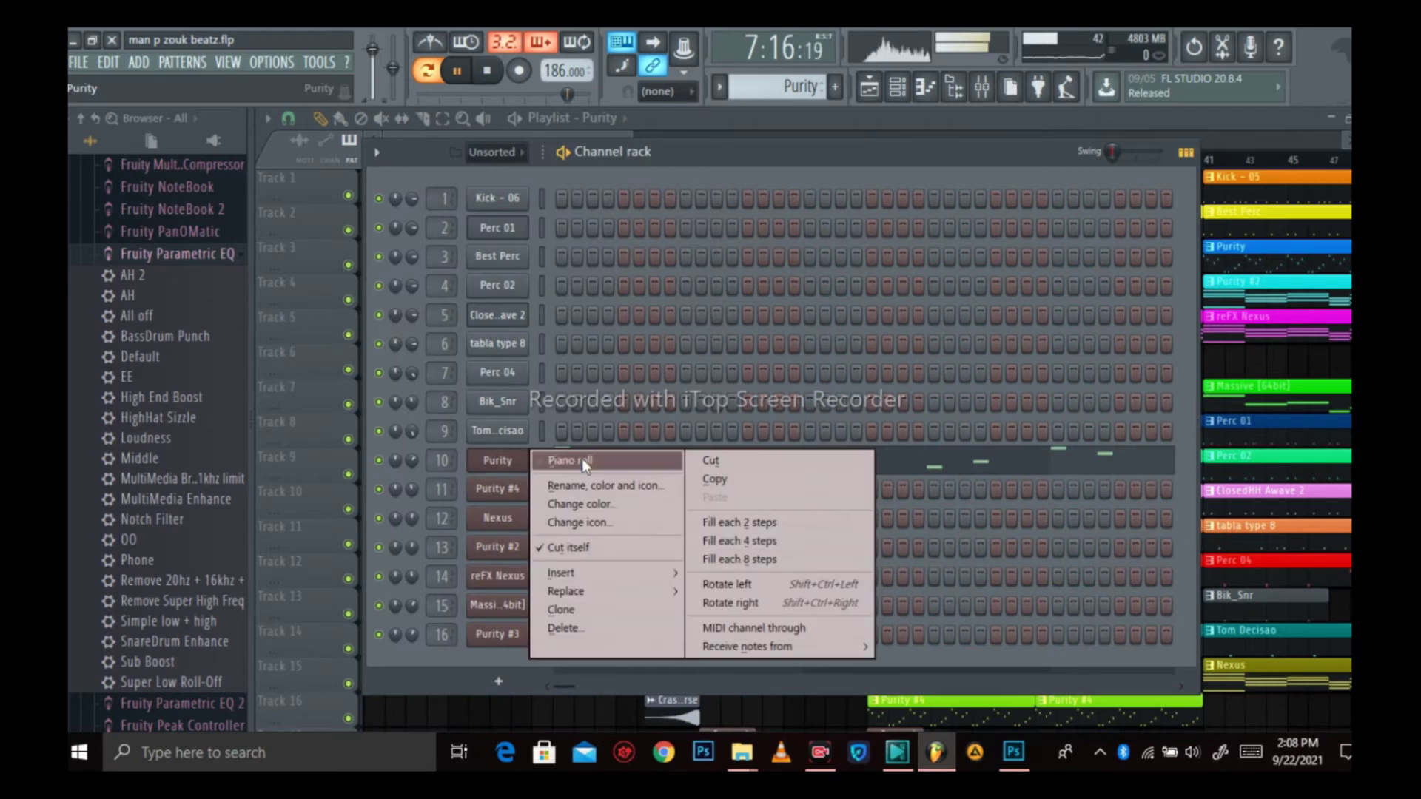
click(581, 459)
scroll(592, 467, up, 4)
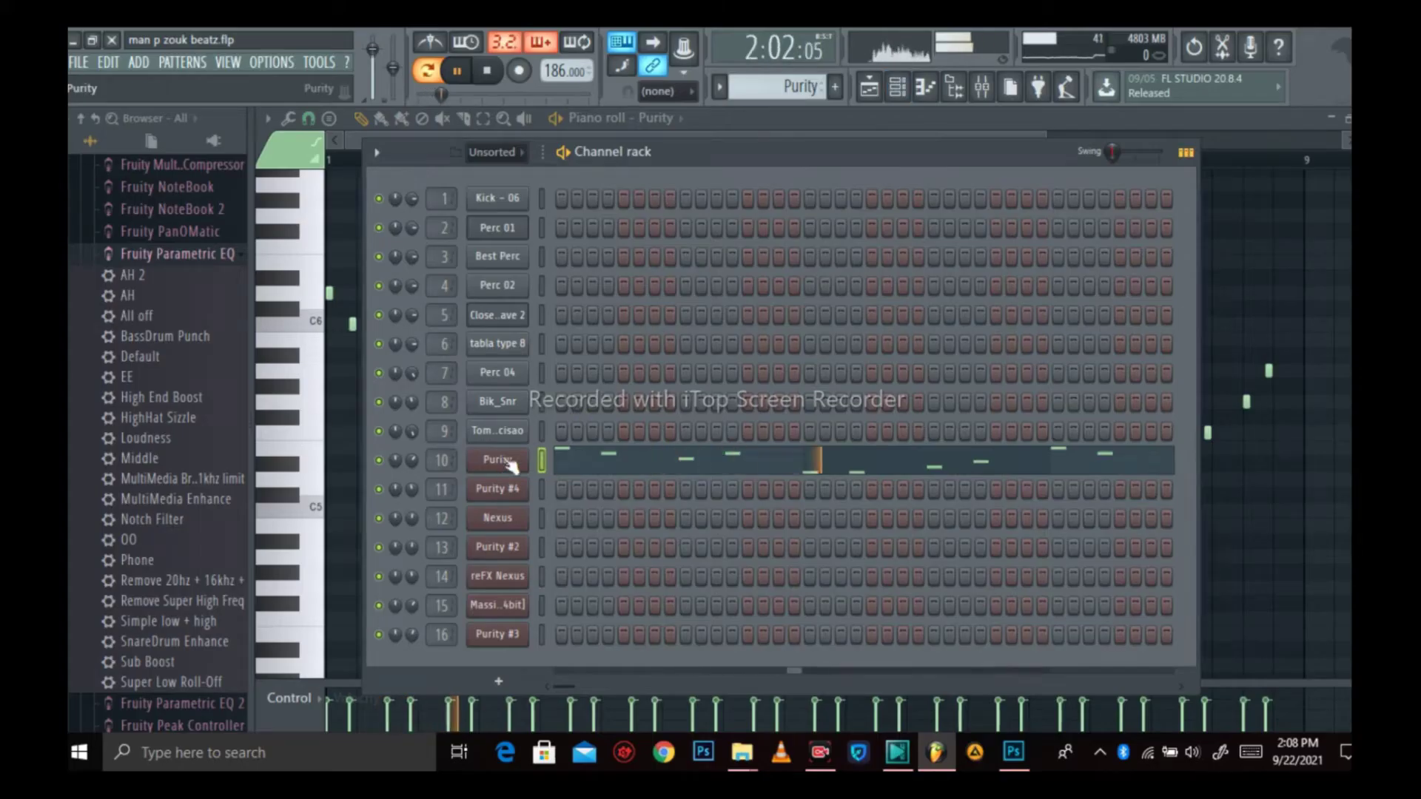
Pick the reFX Nexus pattern from the playlist and examine its chord notes in the piano roll.
click(868, 86)
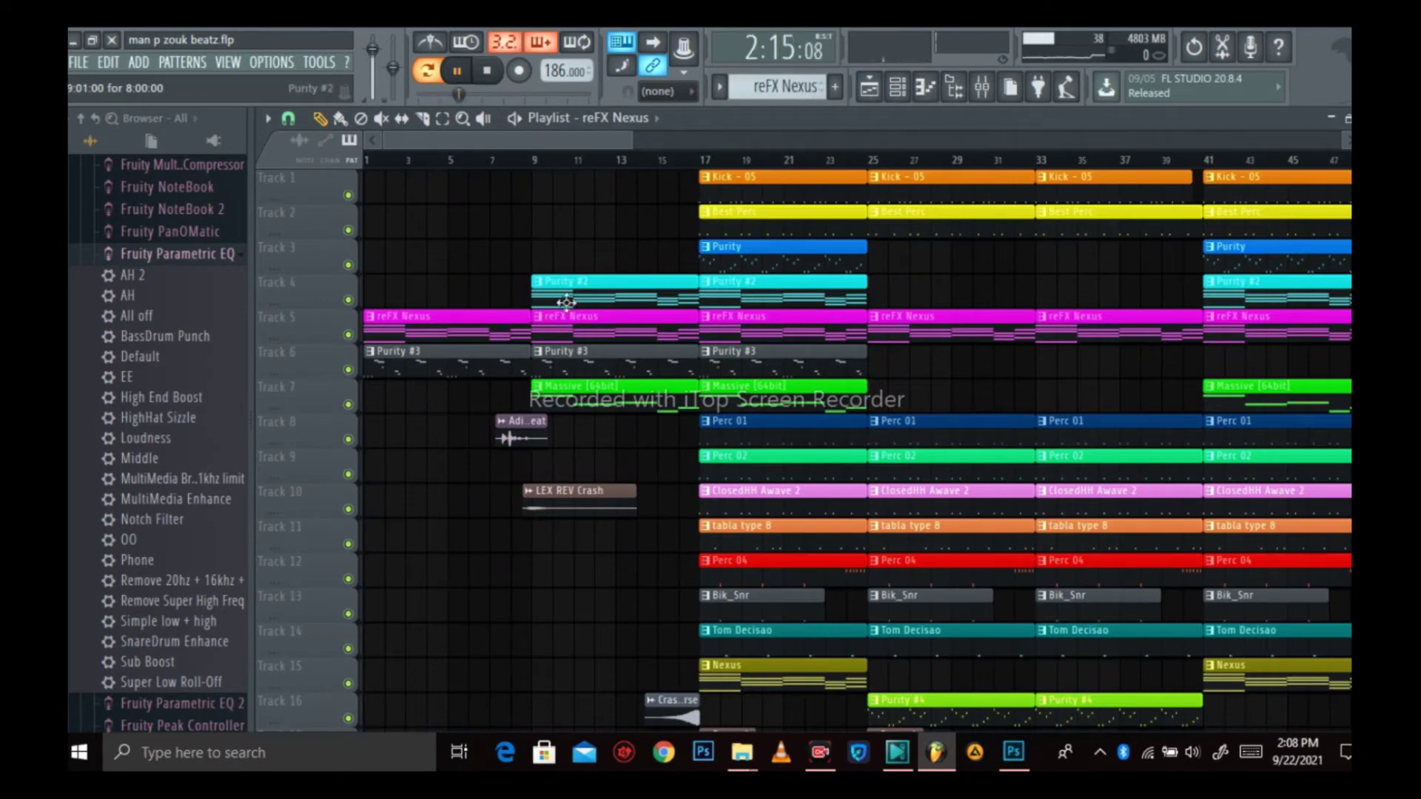
click(922, 89)
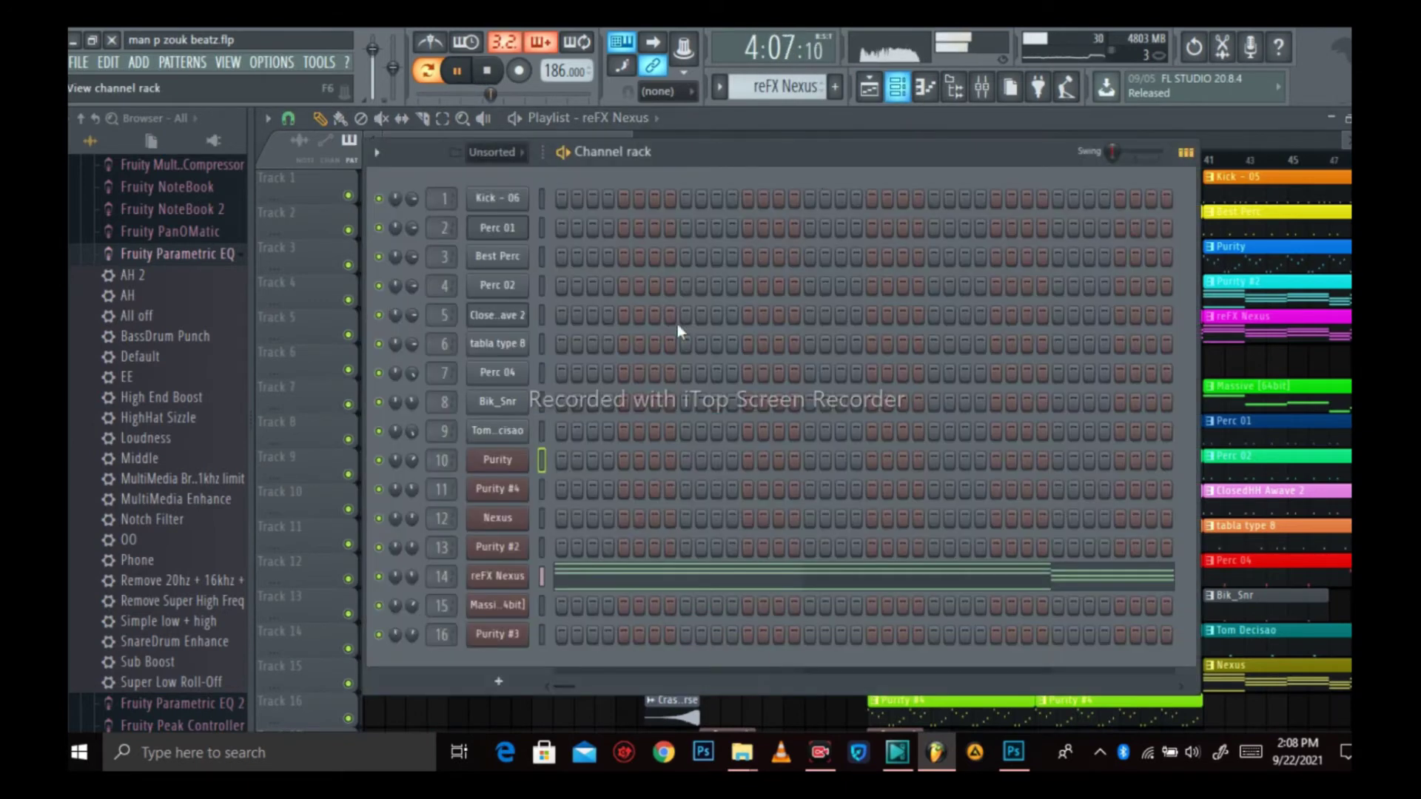
right_click(496, 575)
click(579, 521)
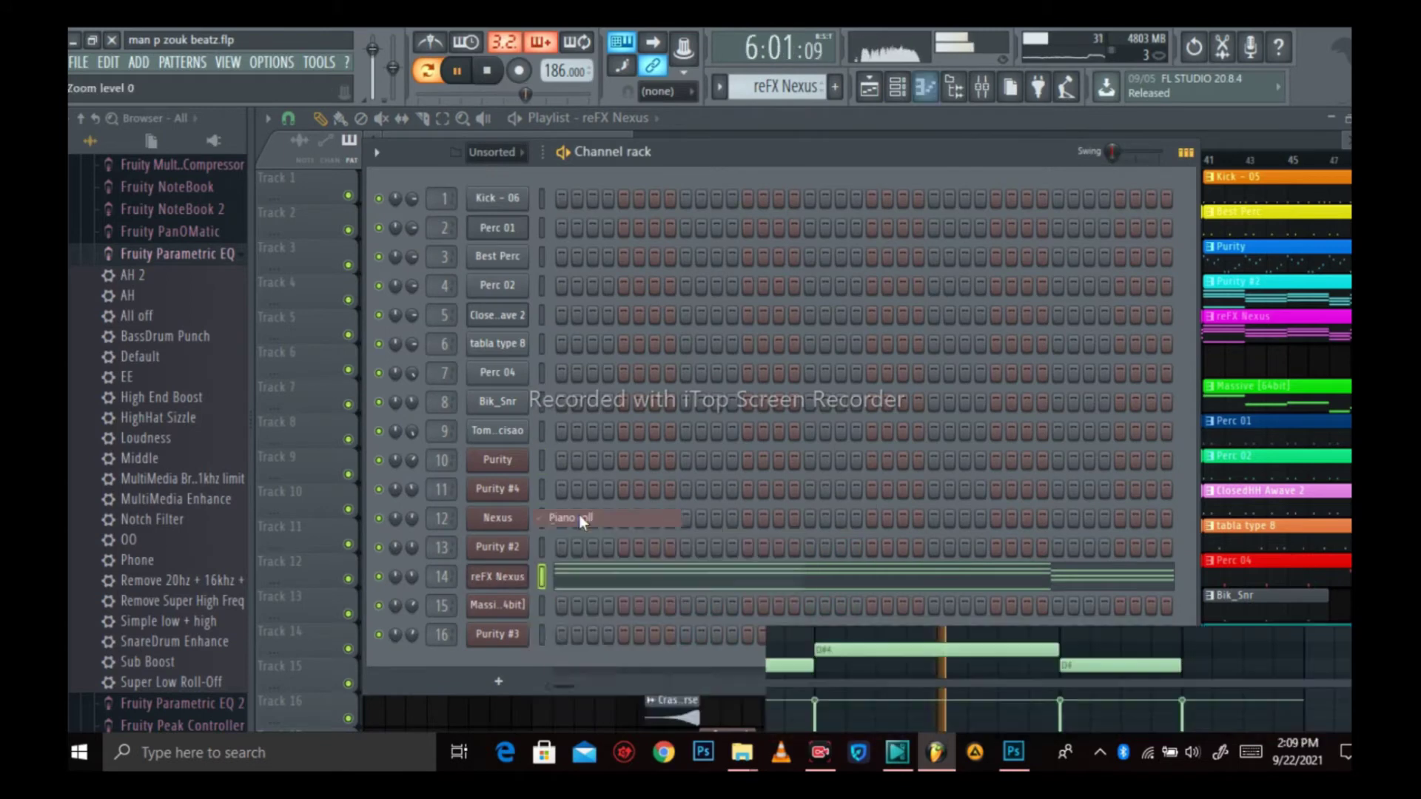
scroll(664, 475, down, 3)
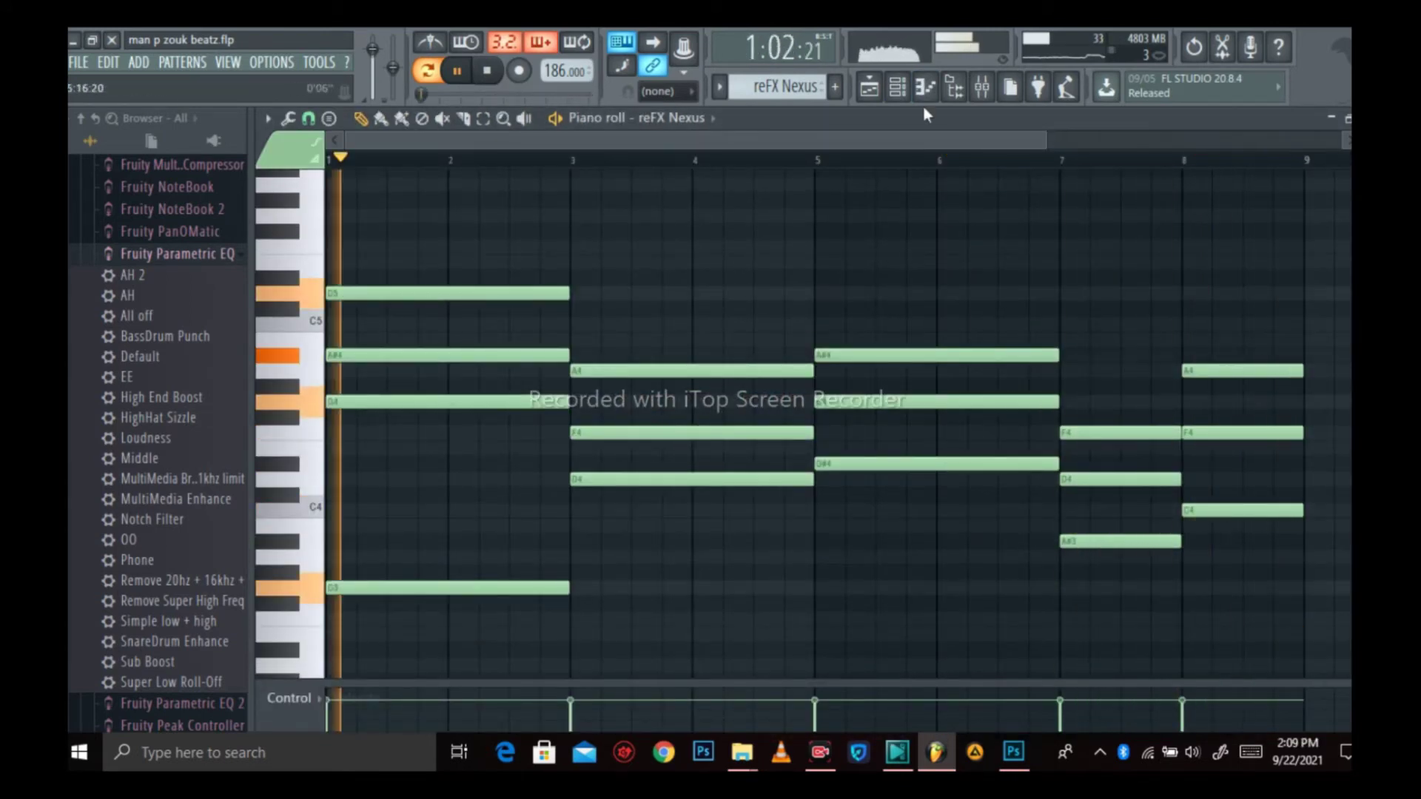
Examine the preset loaded in the reFX Nexus channel's instrument, then close the plugin.
click(895, 90)
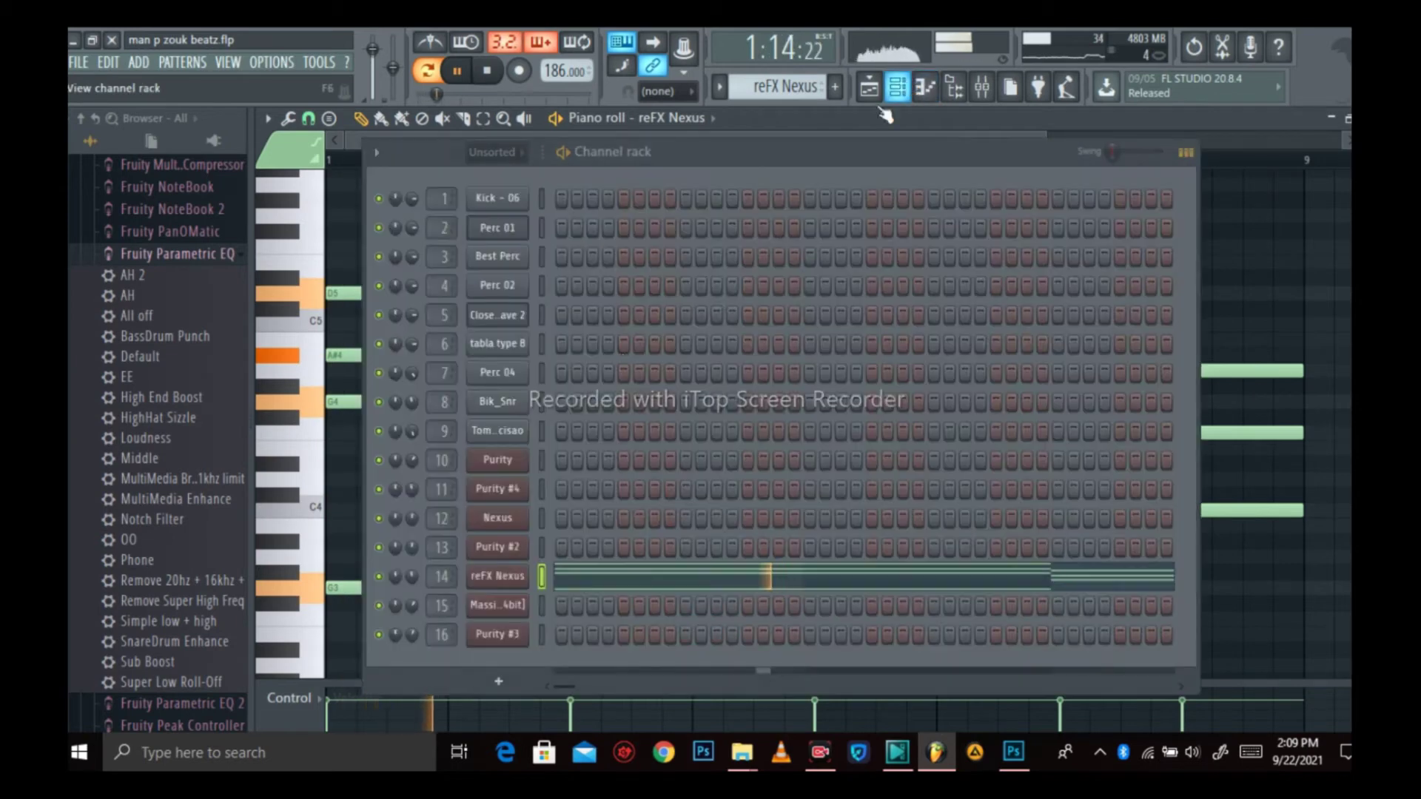
click(506, 579)
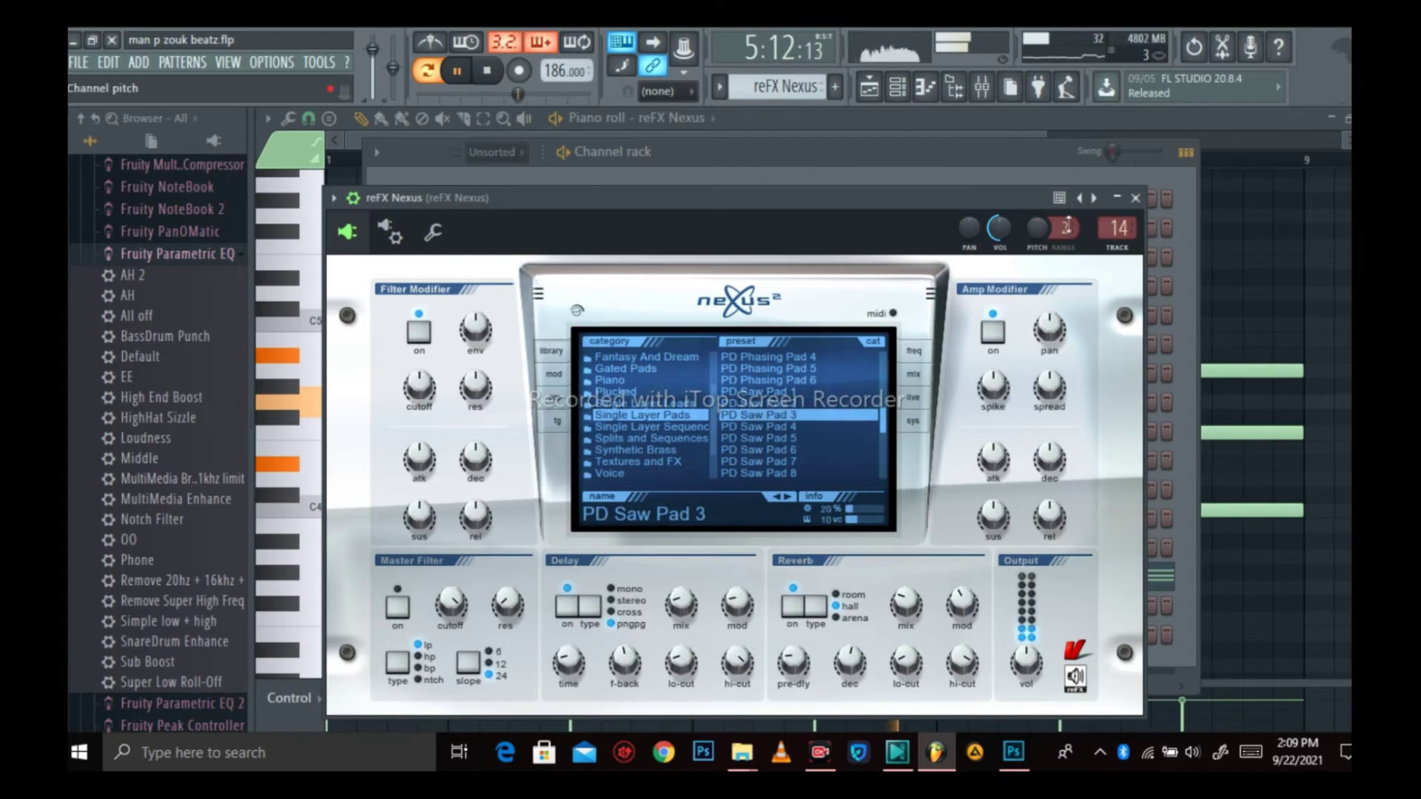
click(1137, 198)
Pick the Purity #2 pattern from the playlist and examine the preset in its channel's instrument.
key(F5)
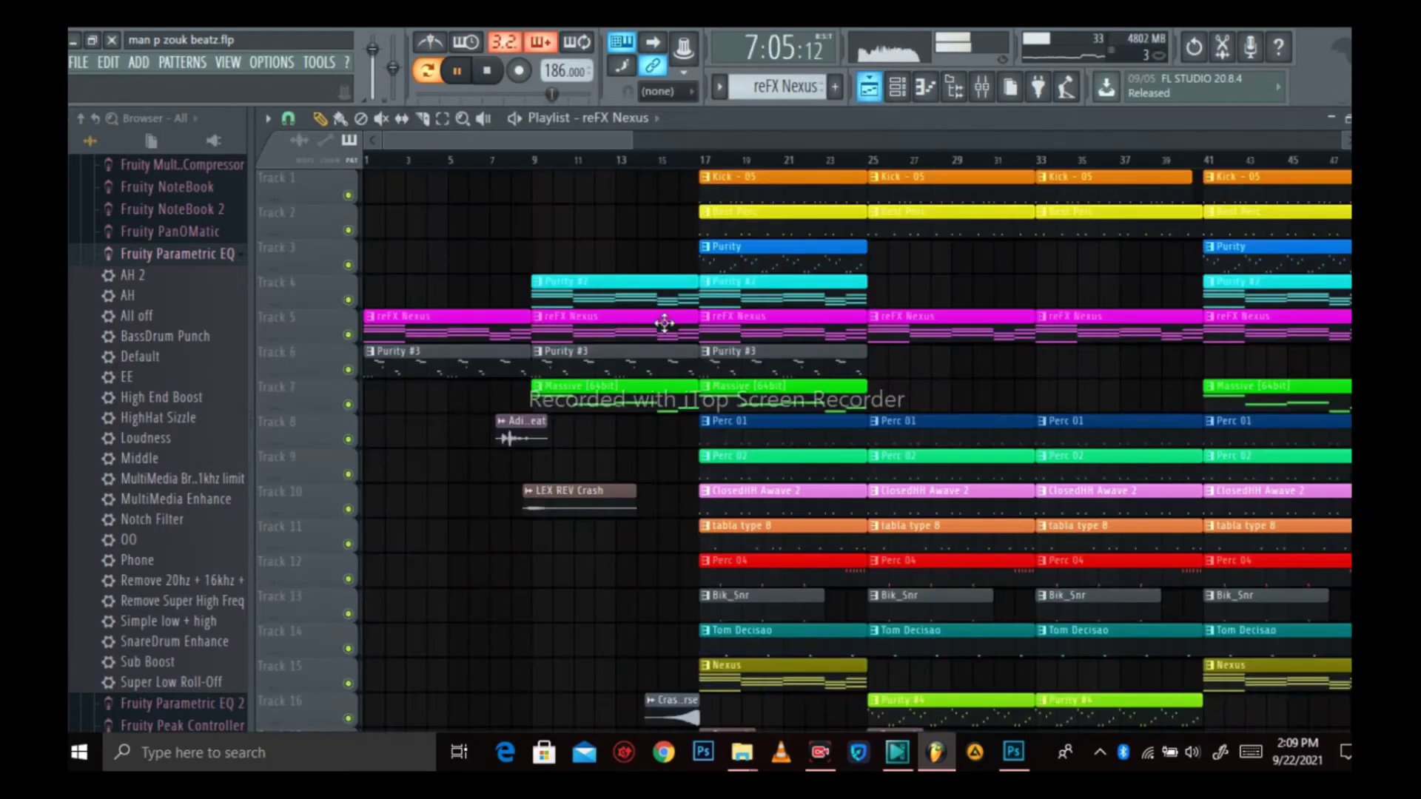
click(893, 101)
click(500, 548)
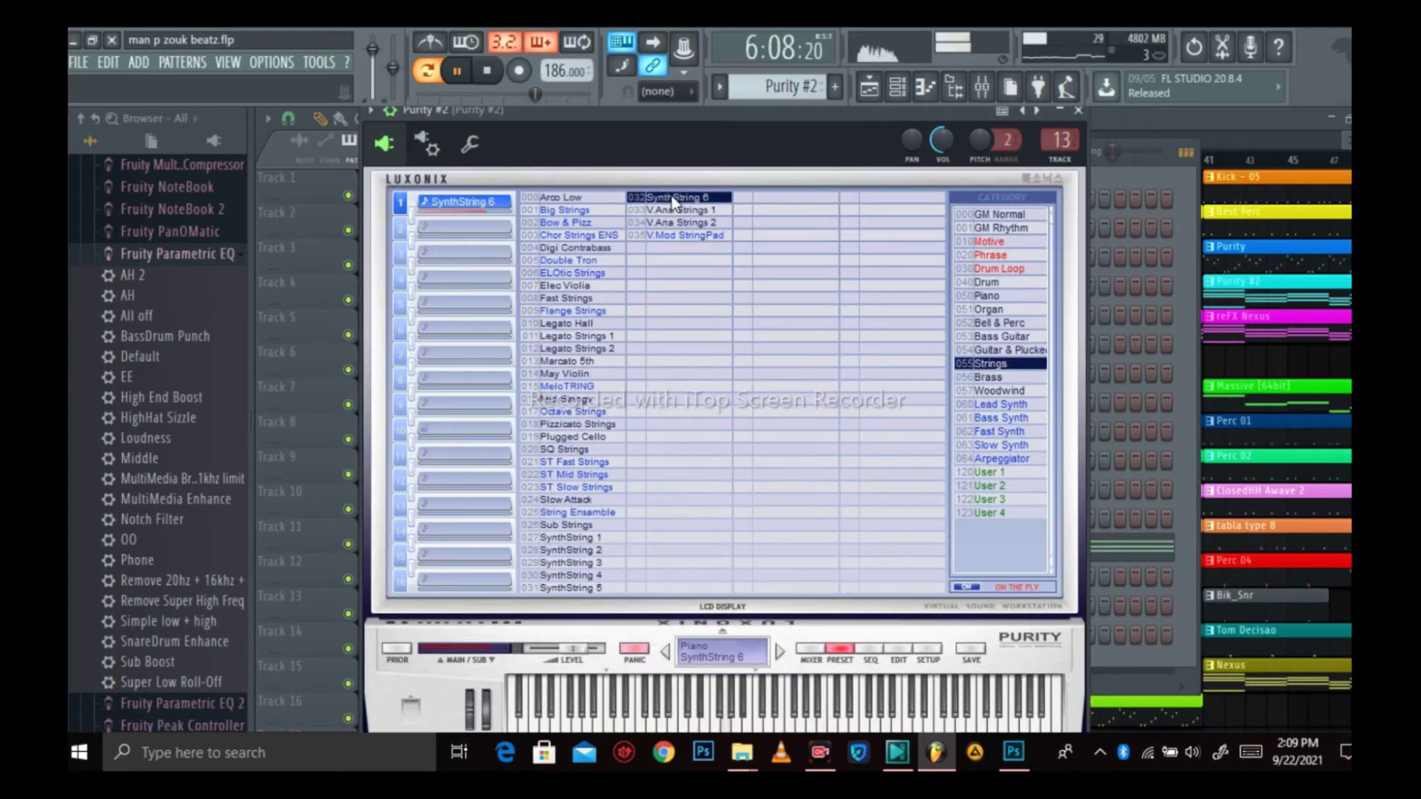
click(1077, 111)
Pick the Massive [64bit] pattern from the playlist and examine its notes in the piano roll.
click(870, 87)
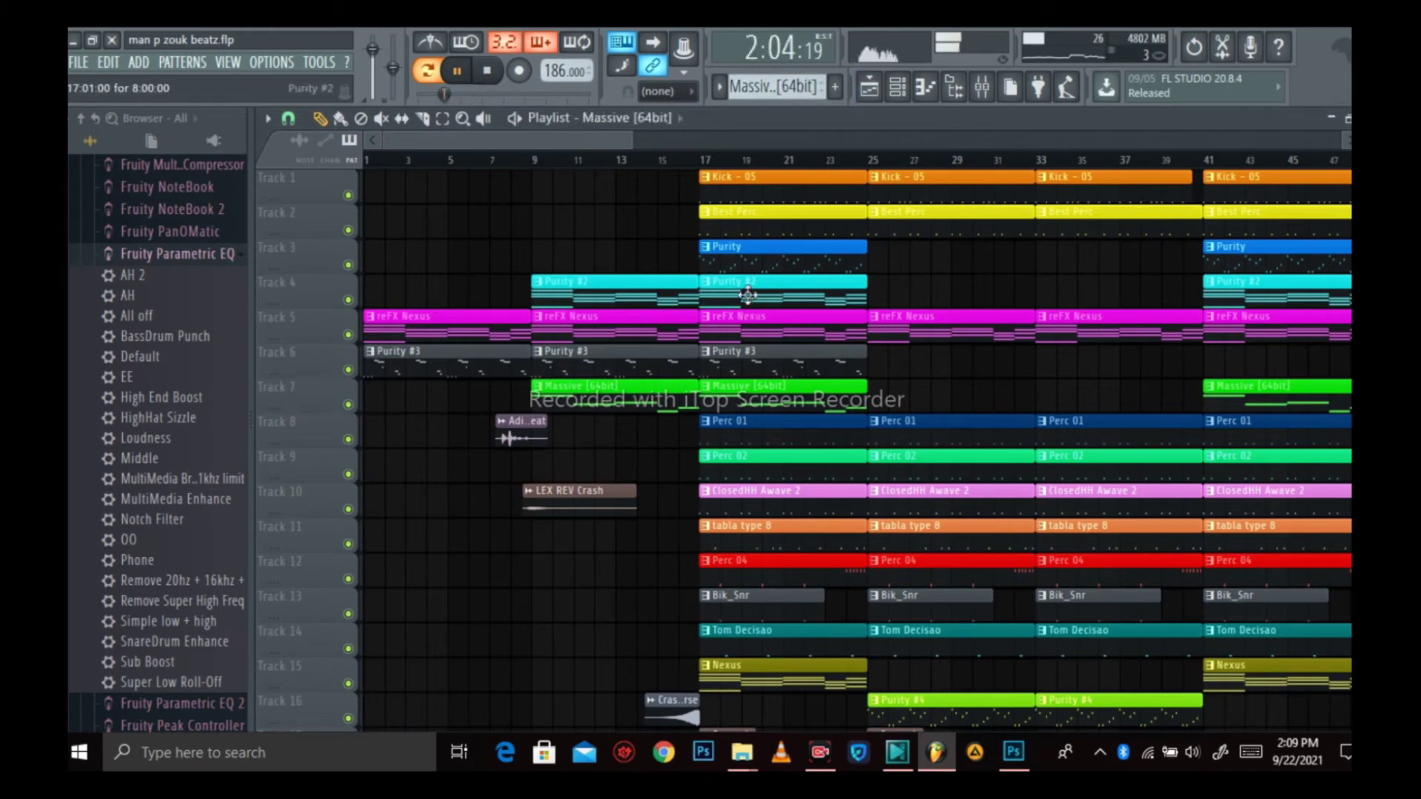
click(899, 90)
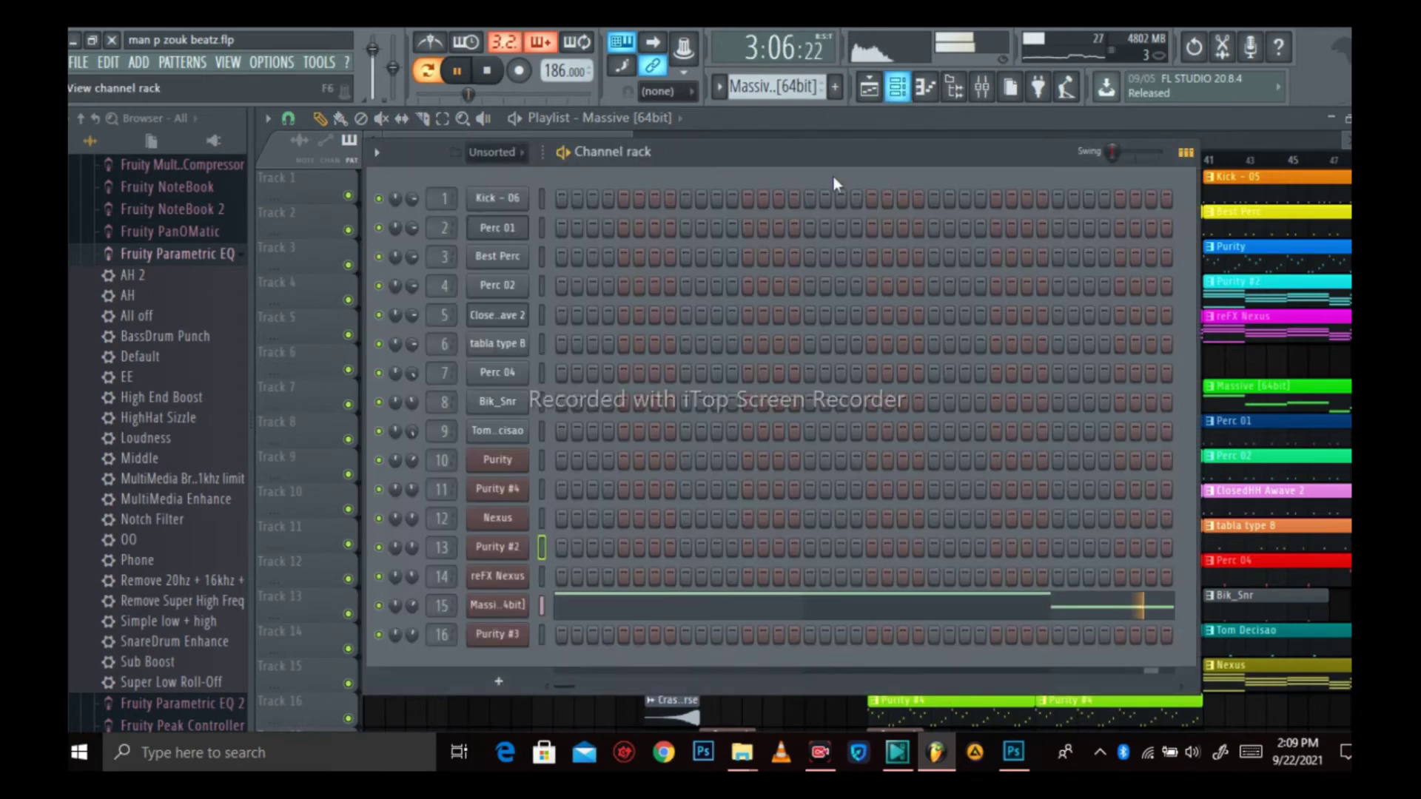
right_click(484, 603)
right_click(485, 605)
right_click(490, 611)
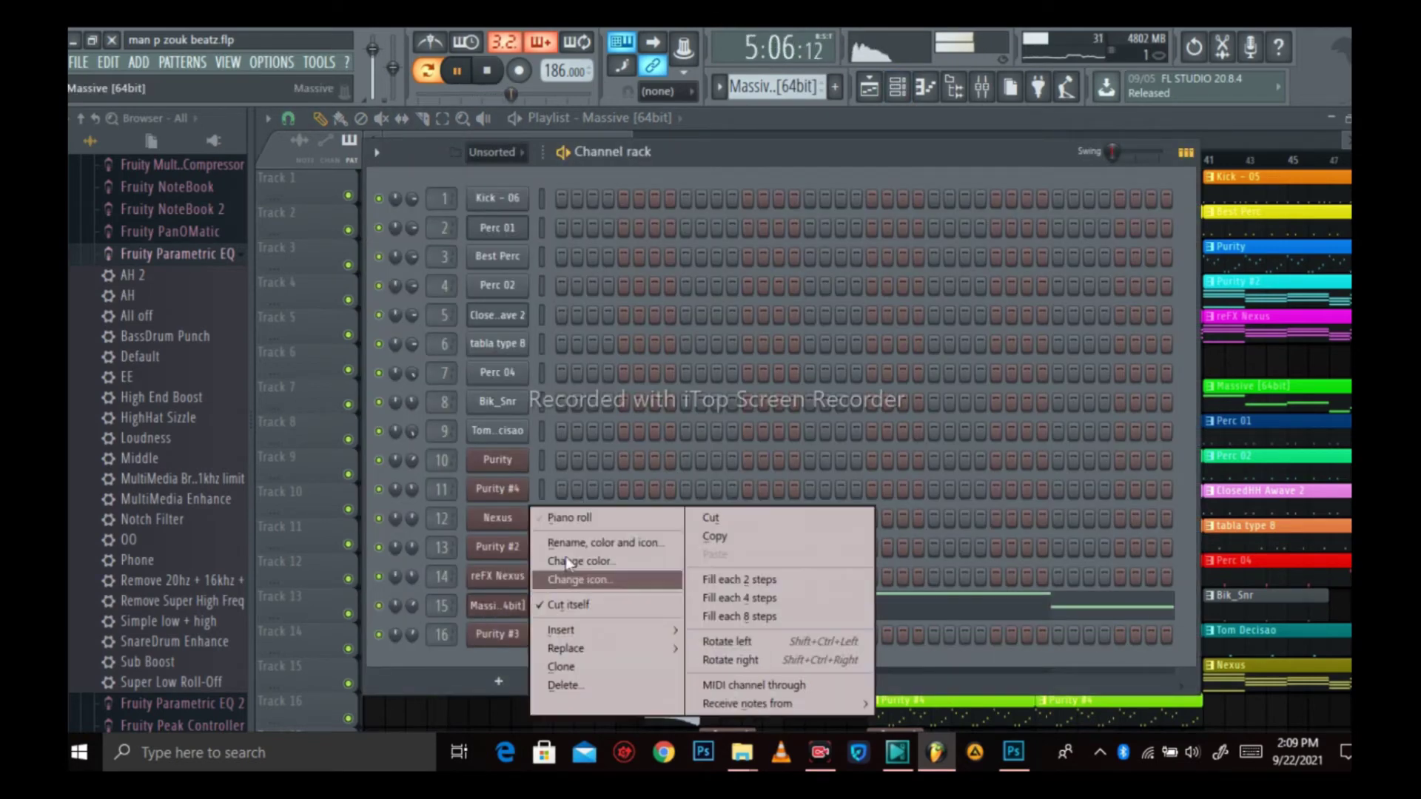
click(574, 518)
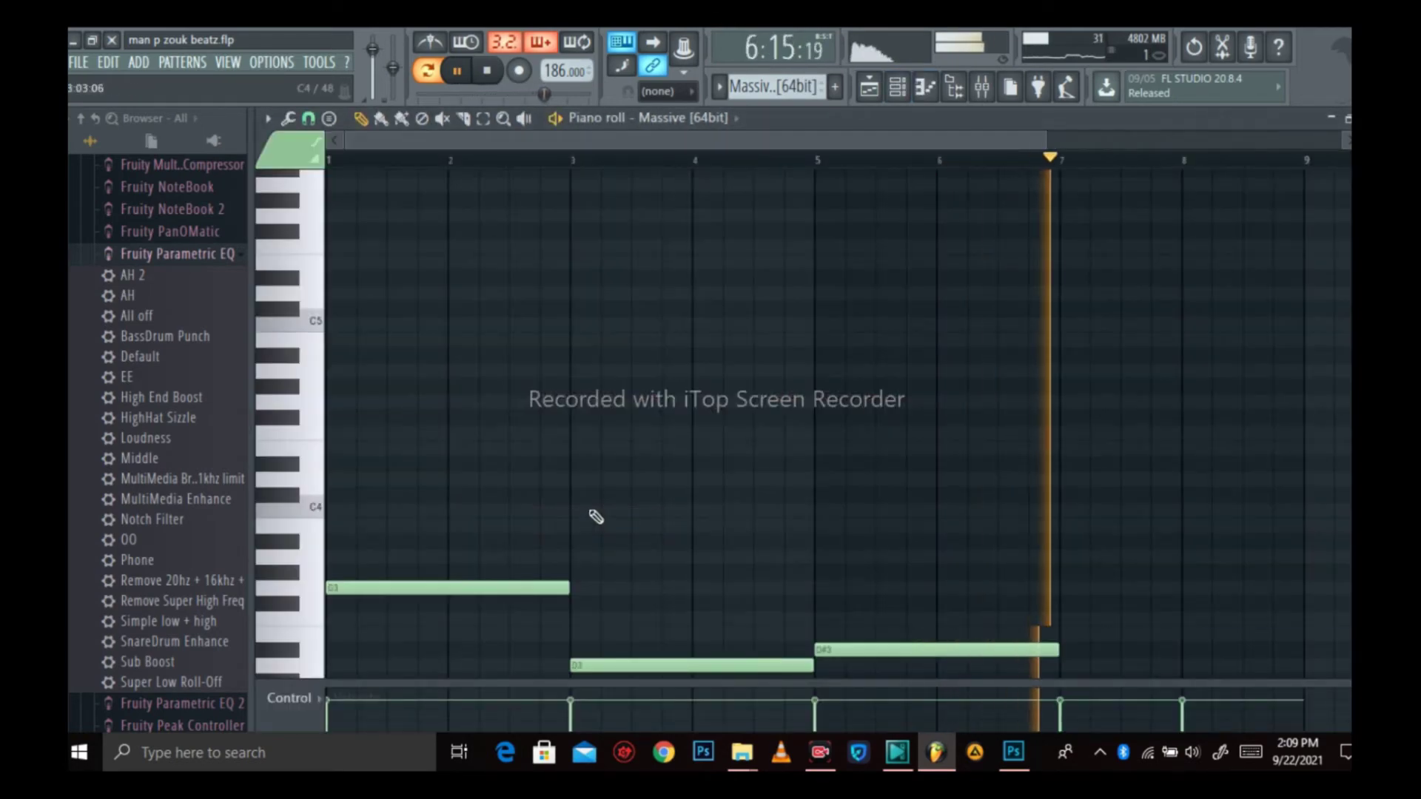
scroll(596, 516, down, 3)
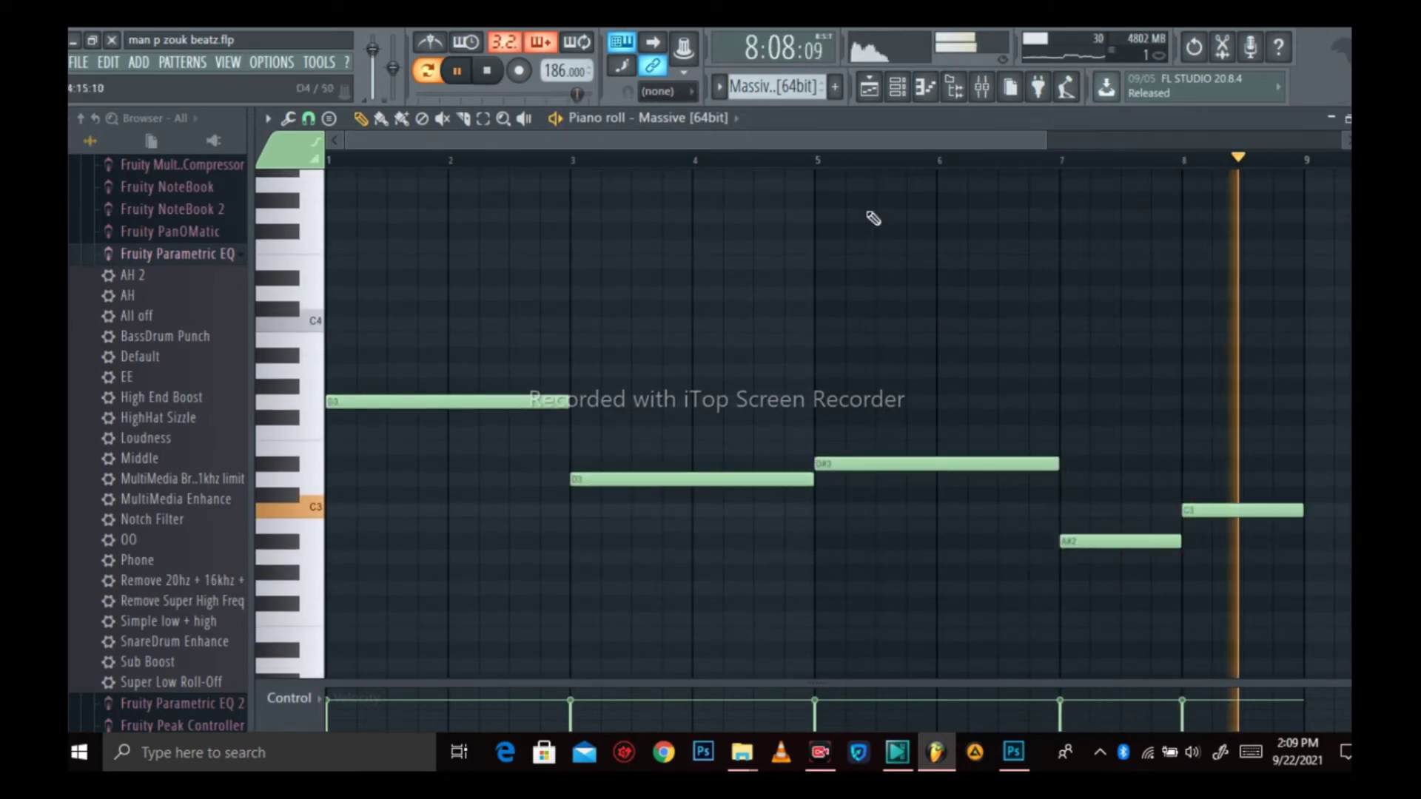
Examine the Massive [64bit] channel's synth preset and settings, then close the plugin.
click(897, 89)
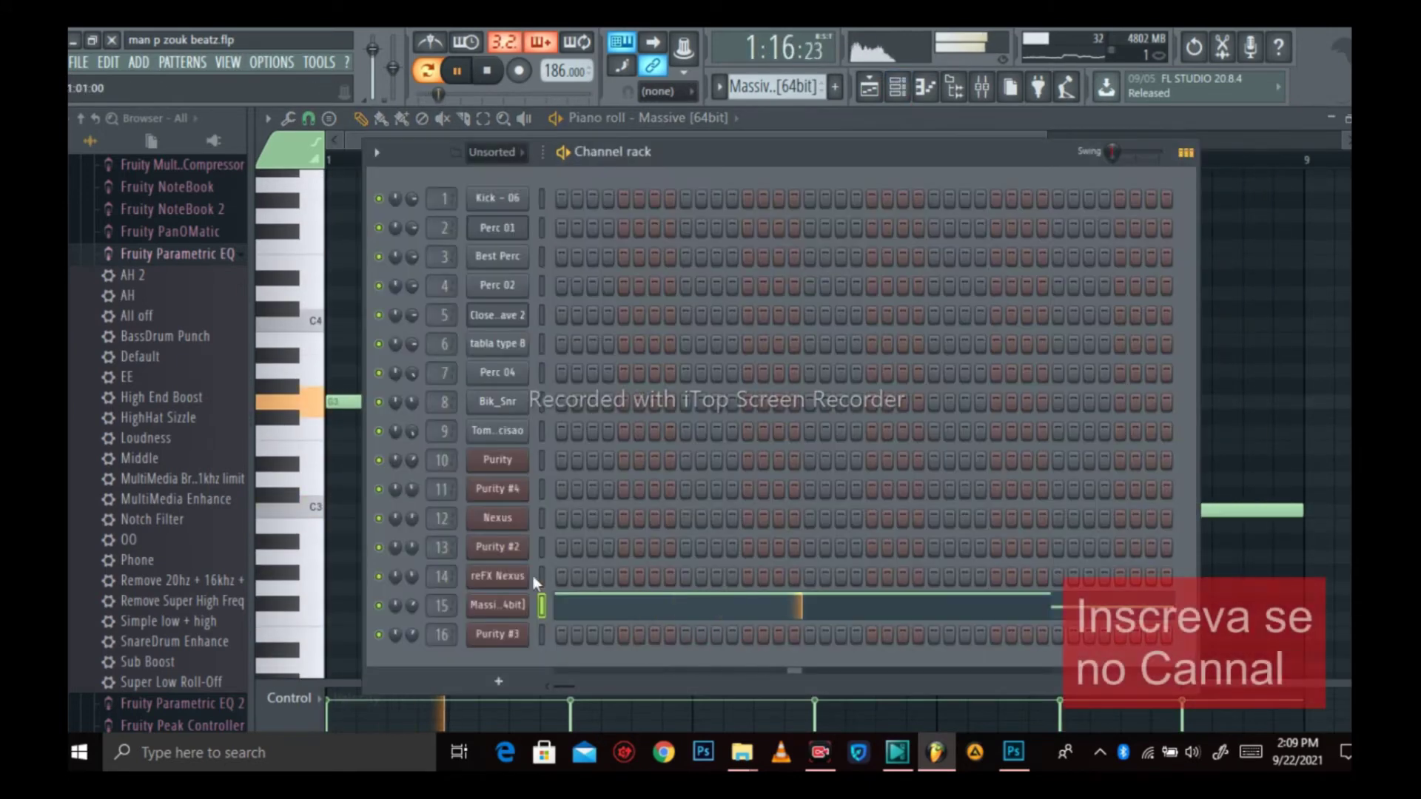
click(497, 607)
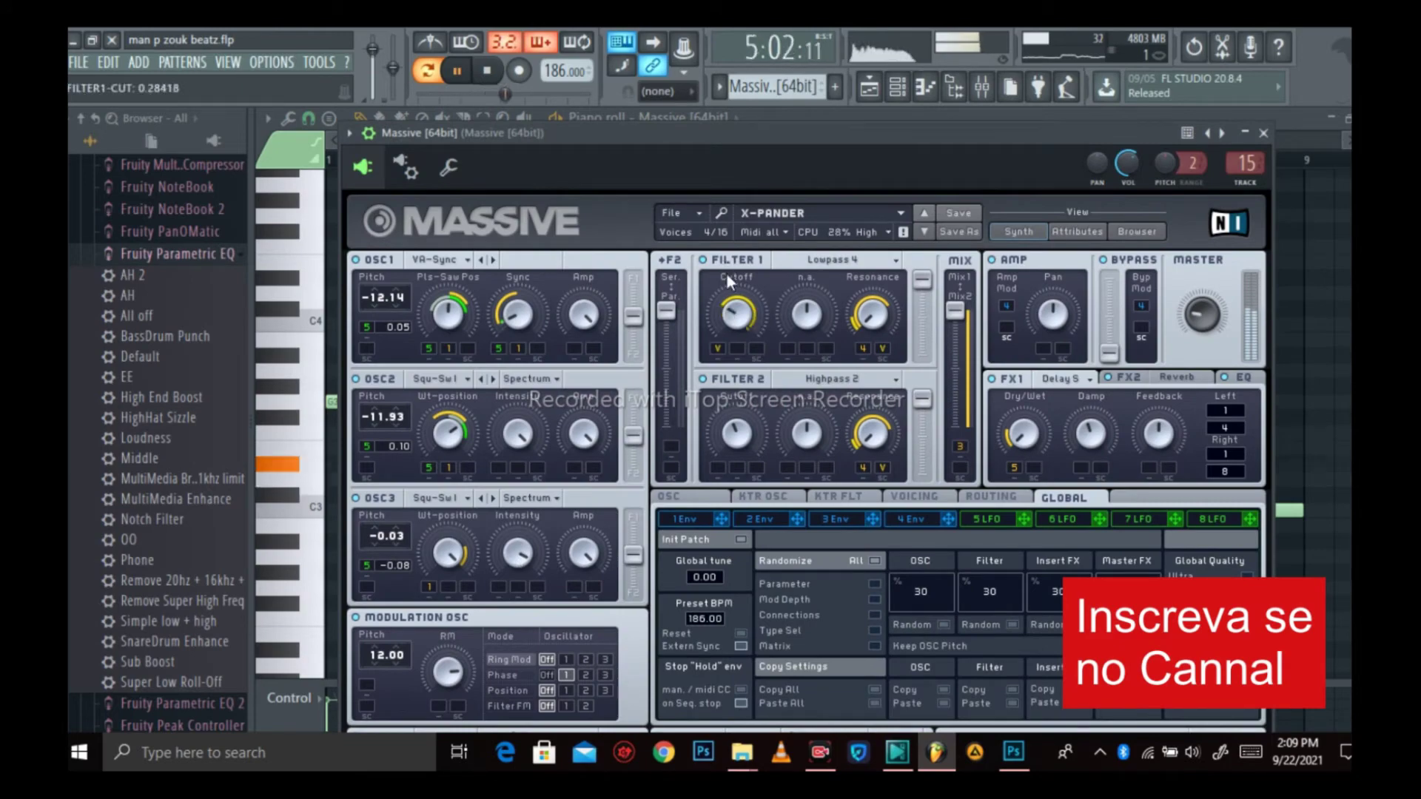
click(1262, 134)
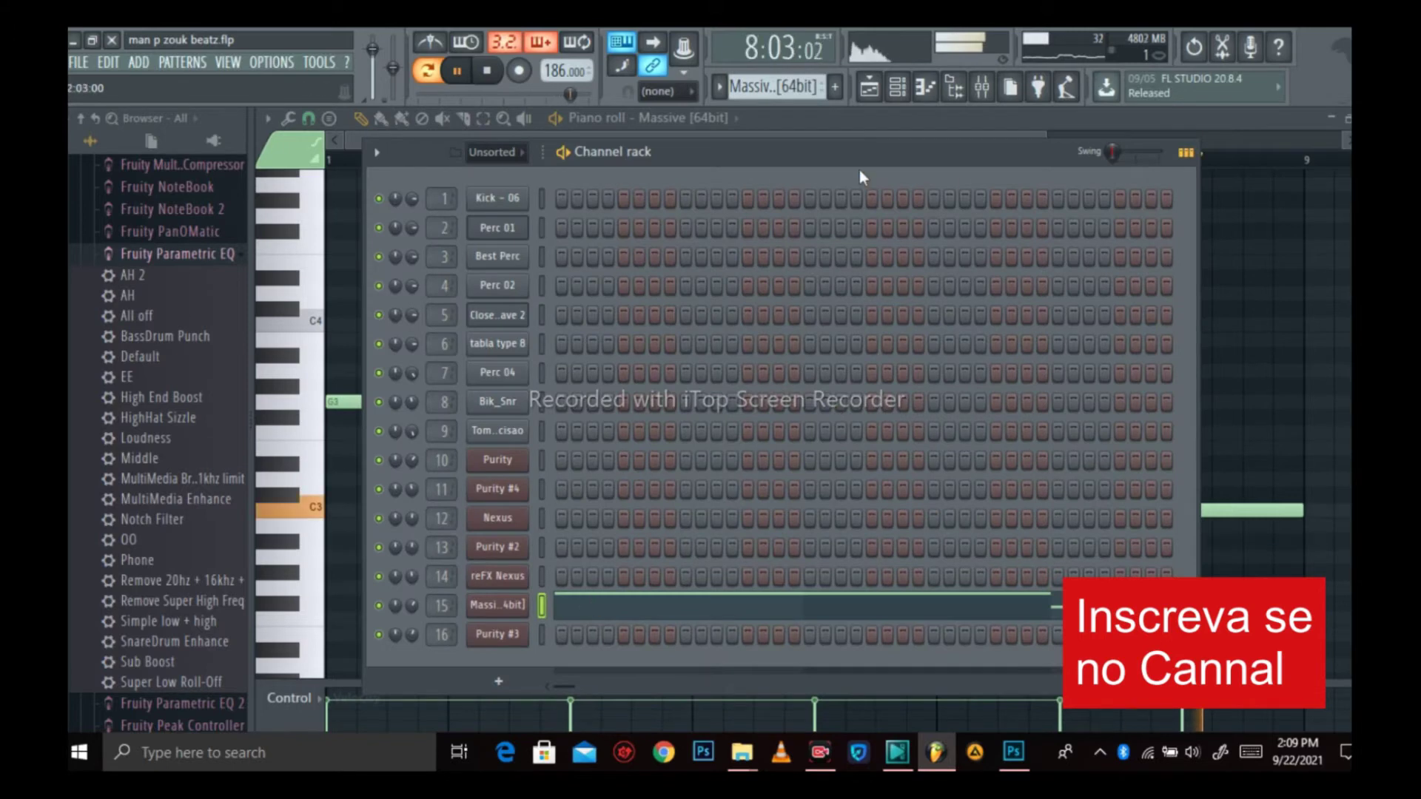
Pick the Nexus pattern from the playlist and examine its notes in the piano roll.
click(872, 93)
scroll(932, 364, down, 3)
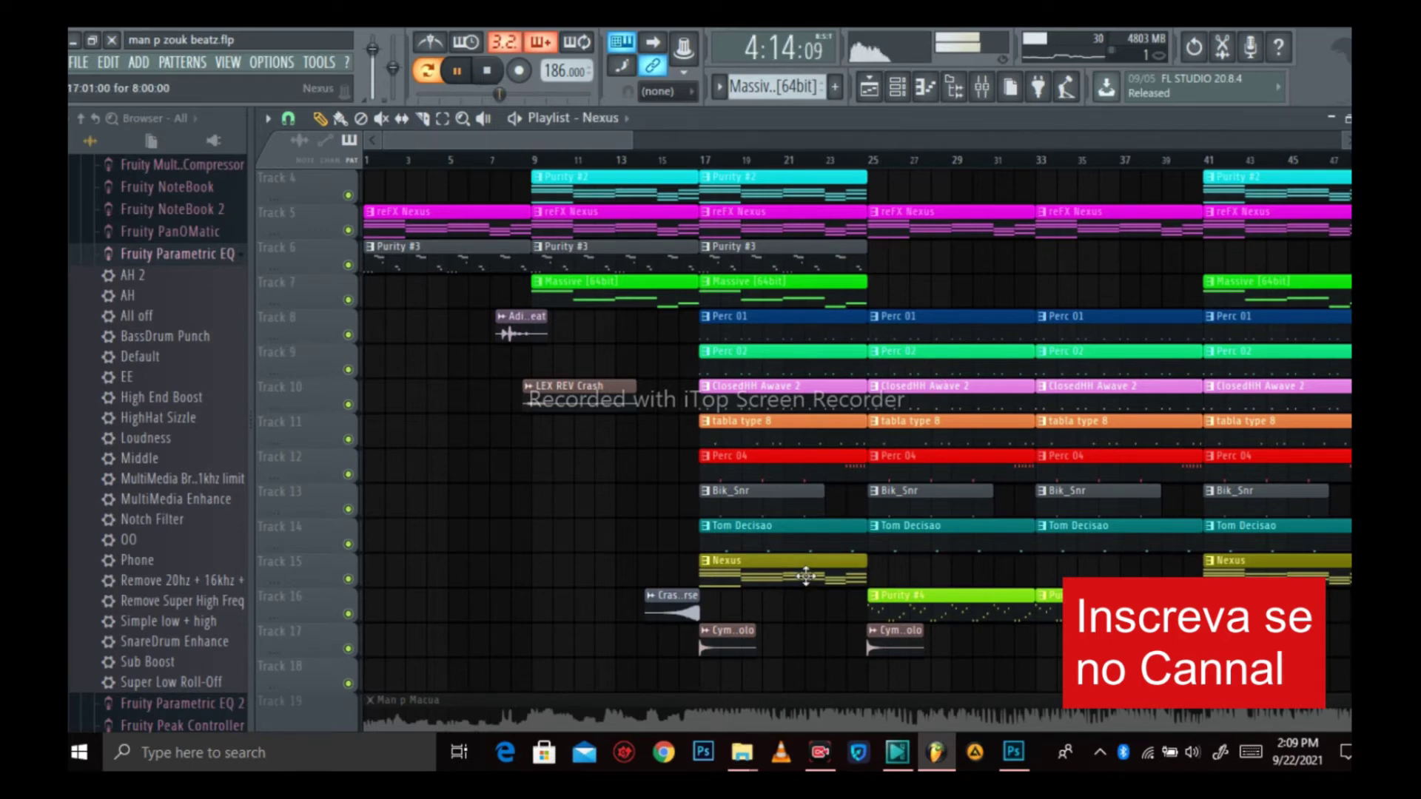
click(899, 88)
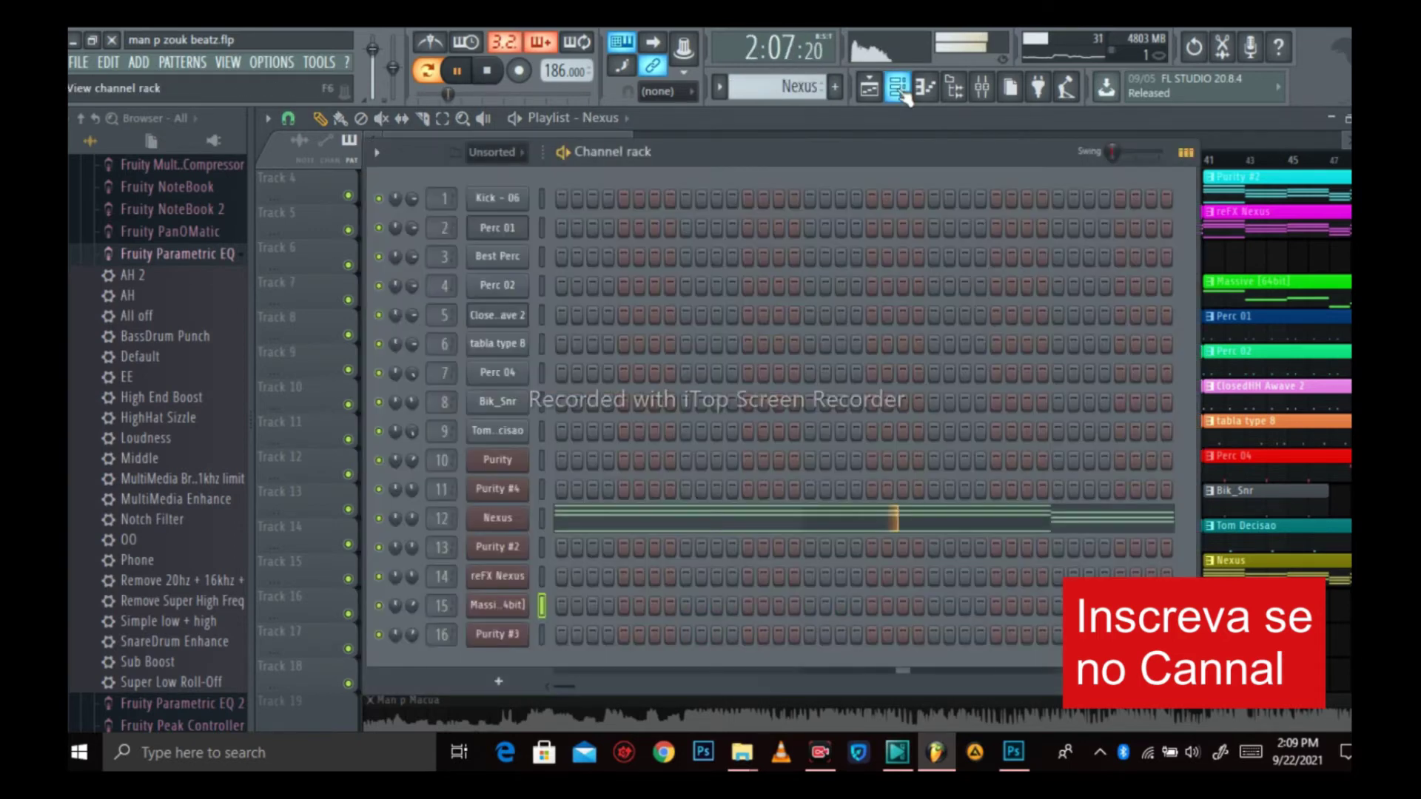
right_click(492, 516)
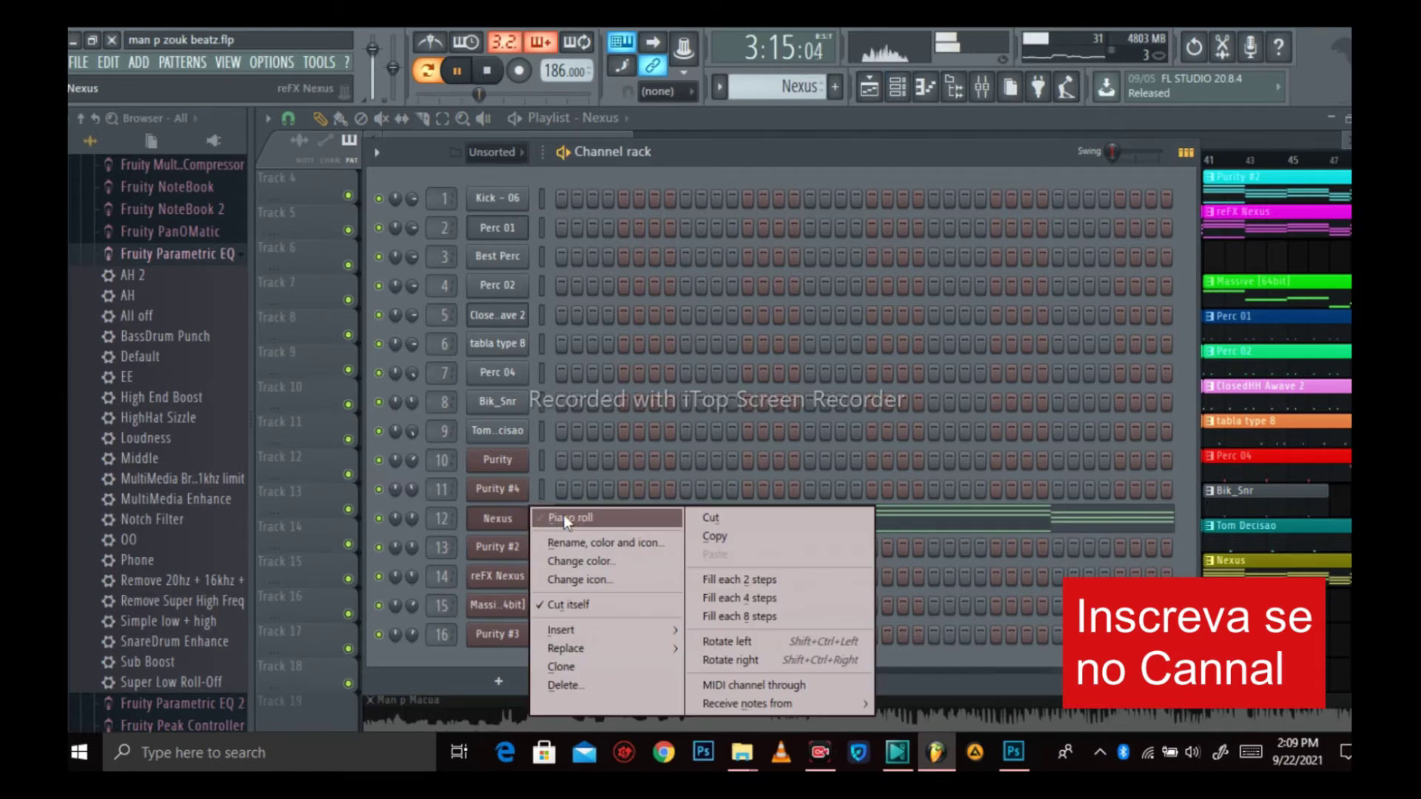
click(588, 512)
scroll(619, 514, up, 2)
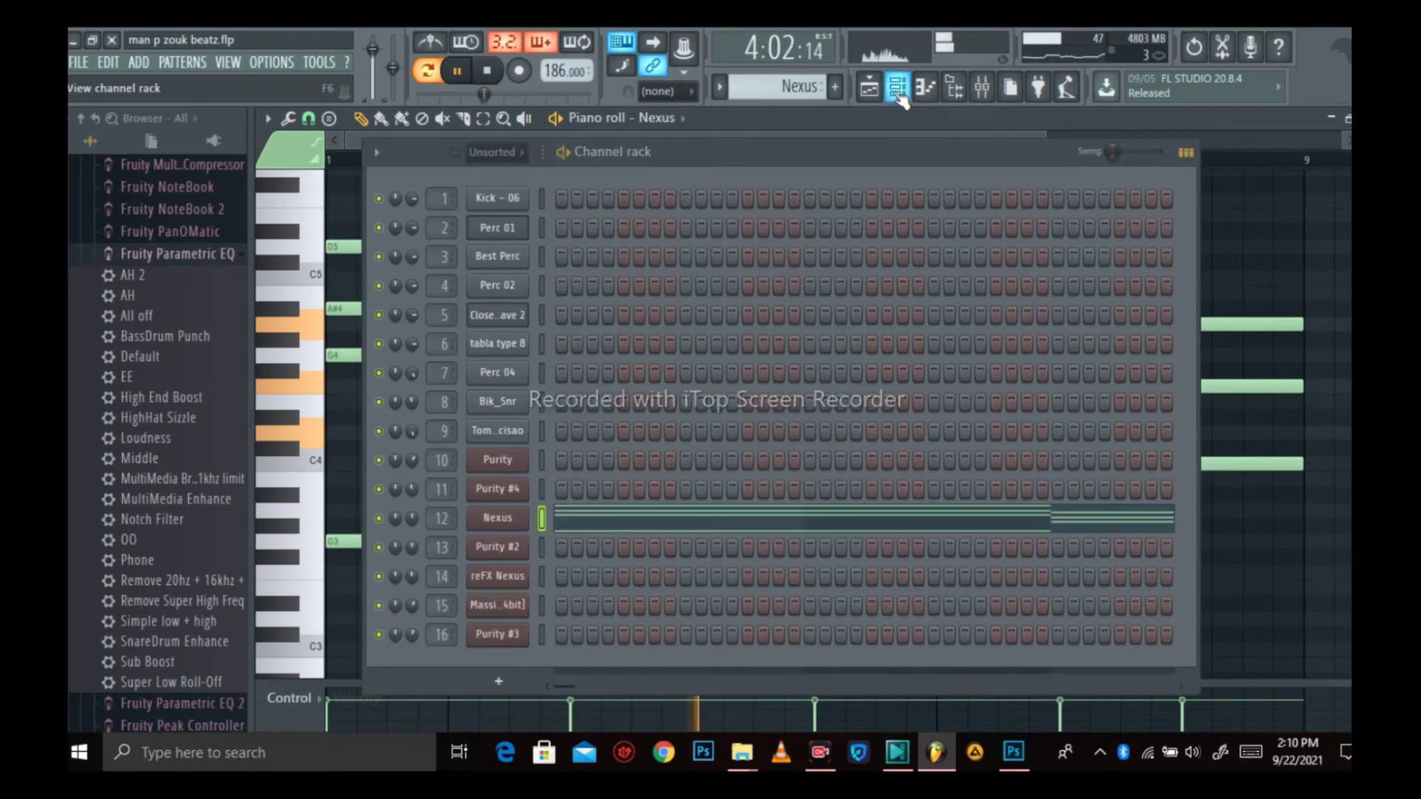
click(898, 89)
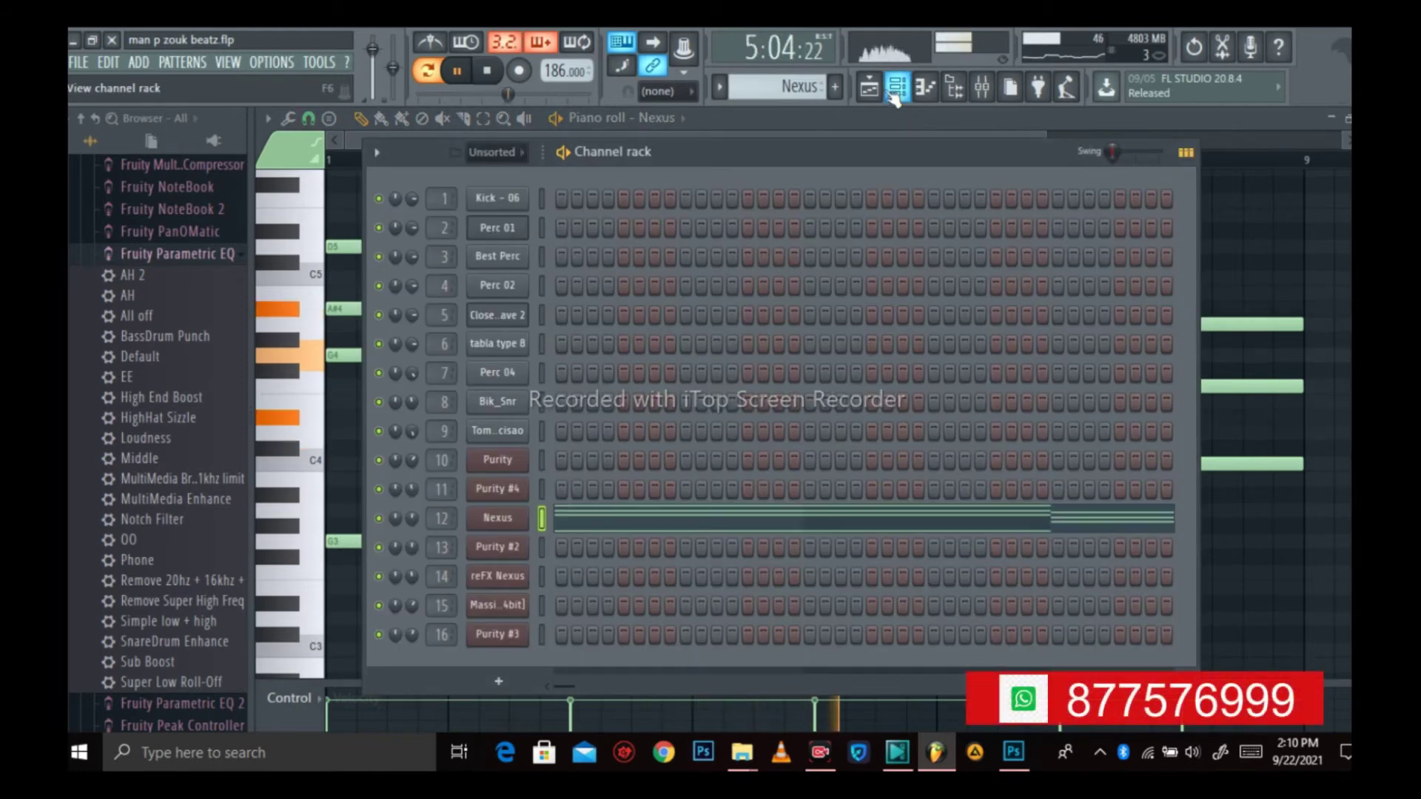
Pick the Purity #3 pattern from the playlist and examine the full song arrangement.
click(871, 89)
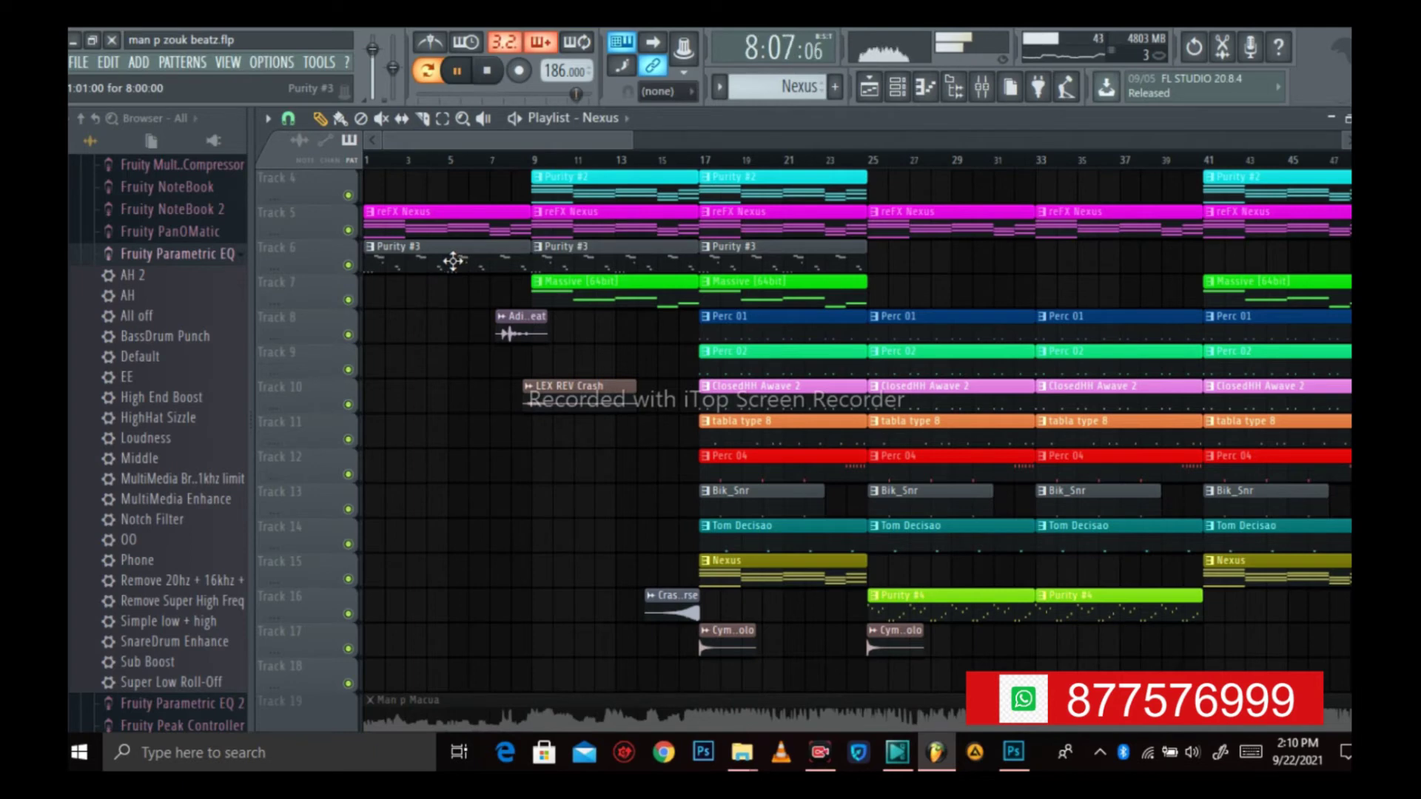
click(453, 261)
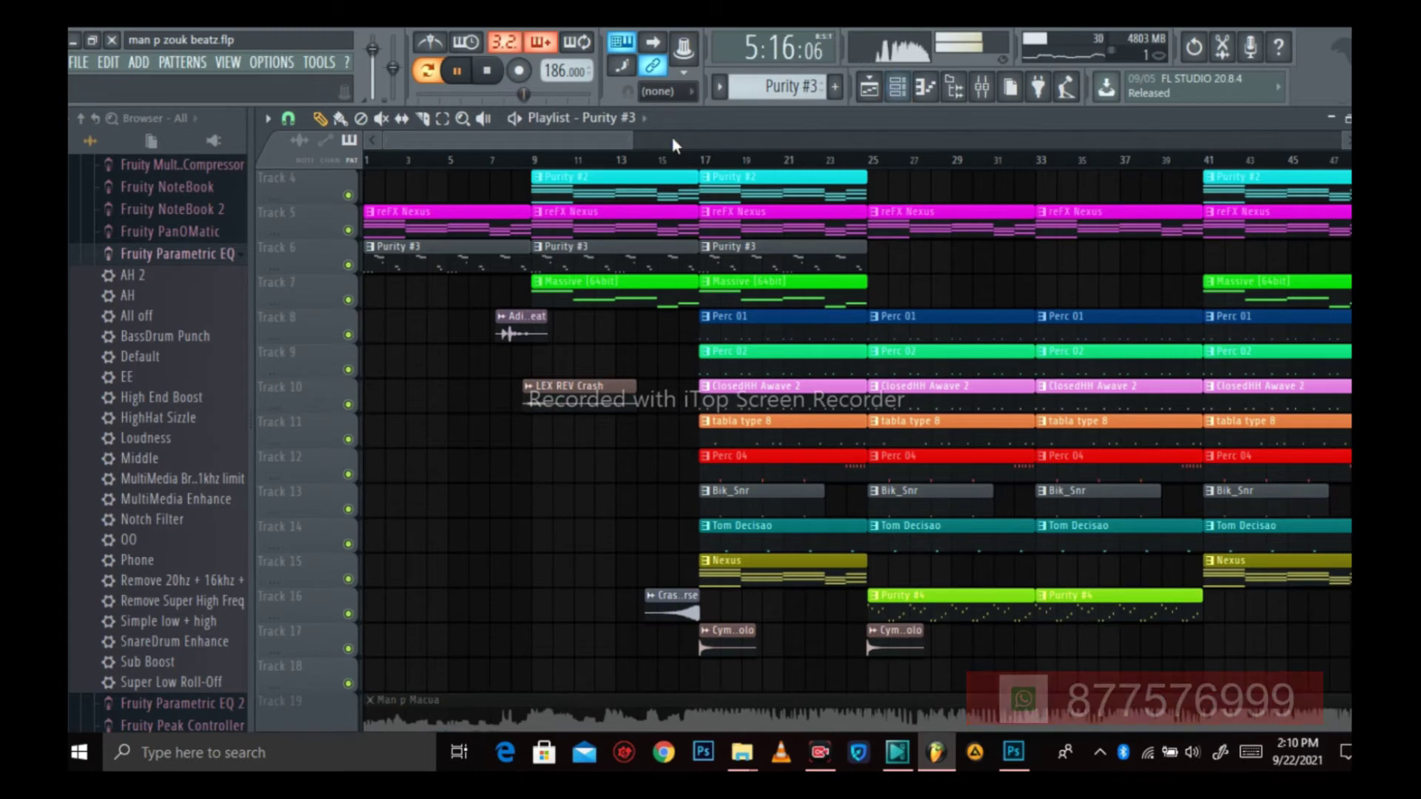
drag(638, 135, 1274, 105)
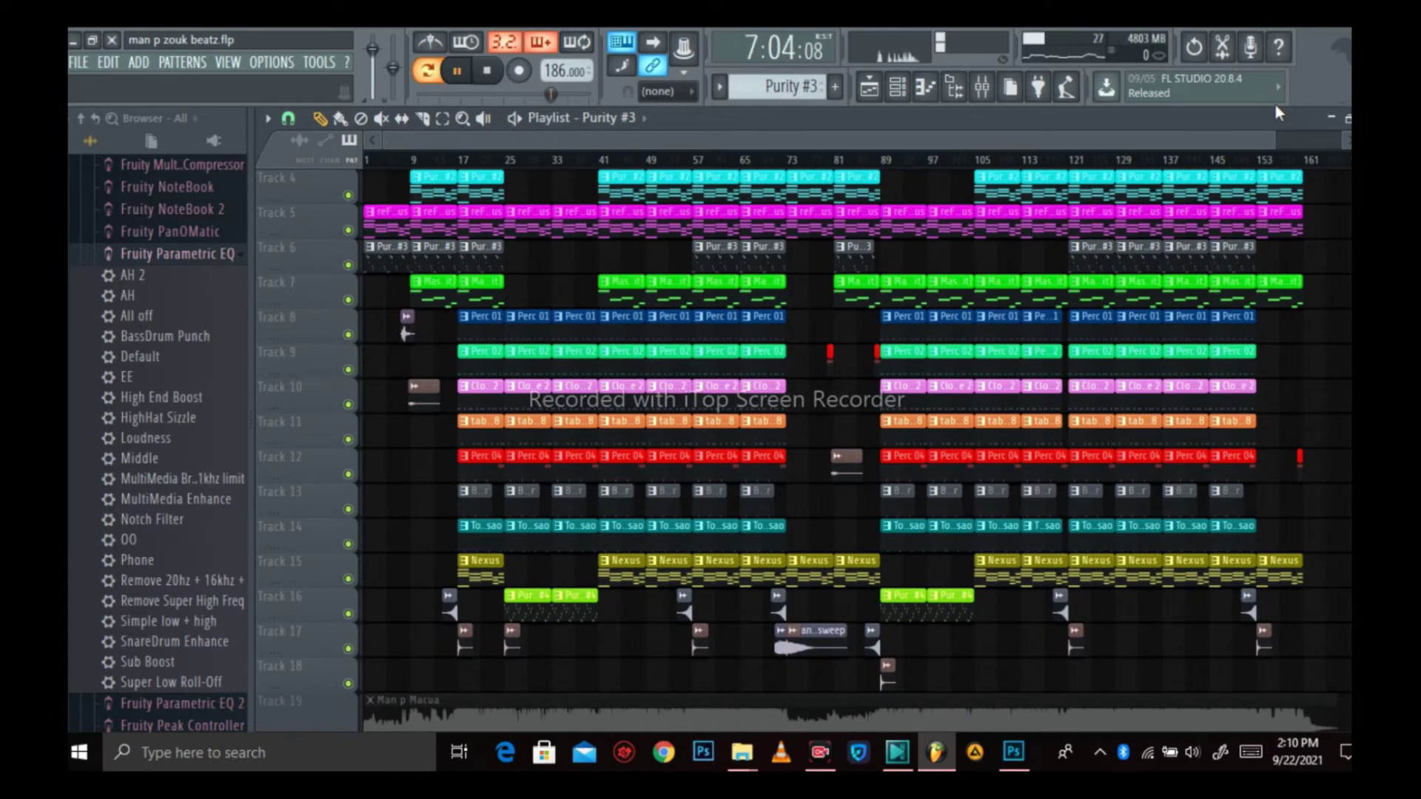
Examine the Purity #3 channel's notes in the piano roll.
click(925, 91)
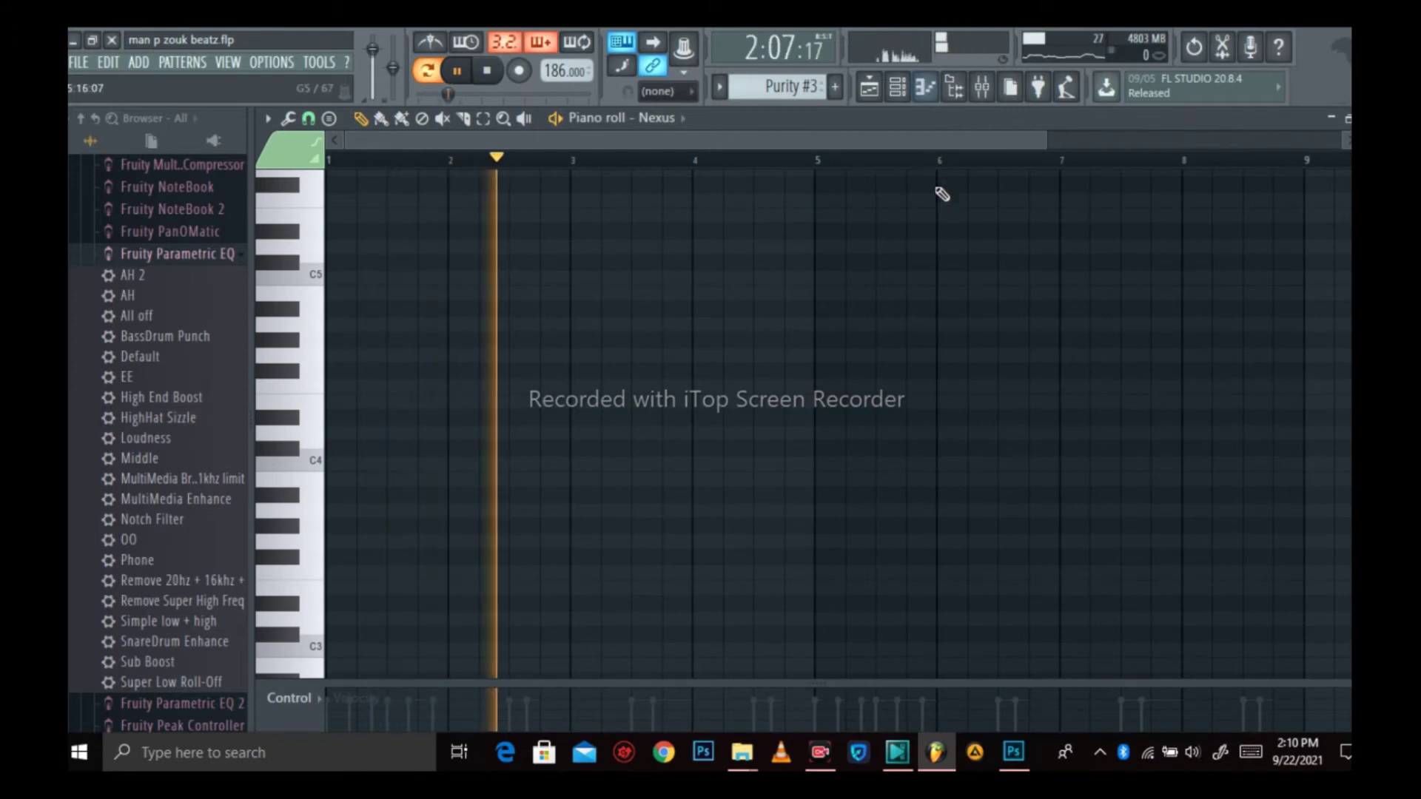
scroll(936, 280, up, 5)
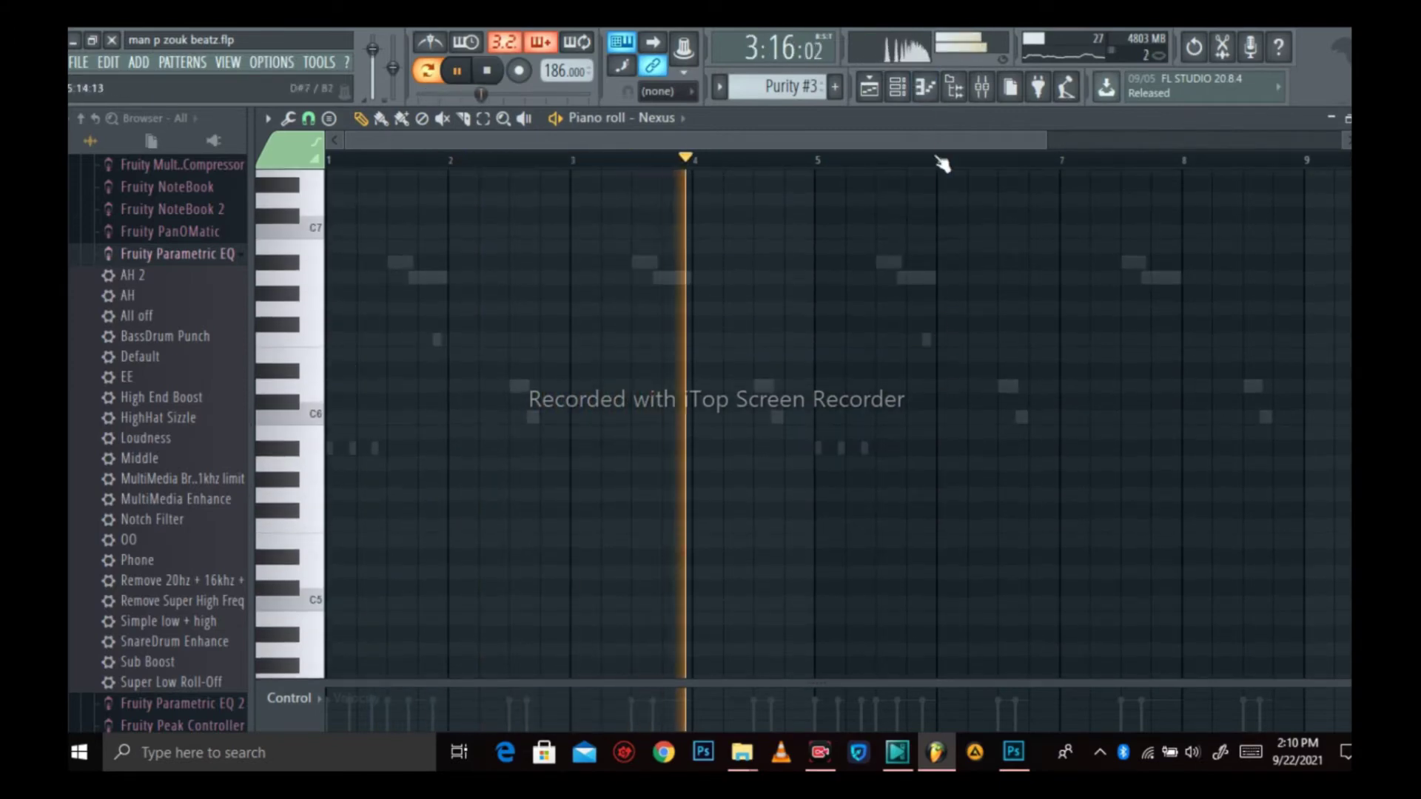
click(899, 87)
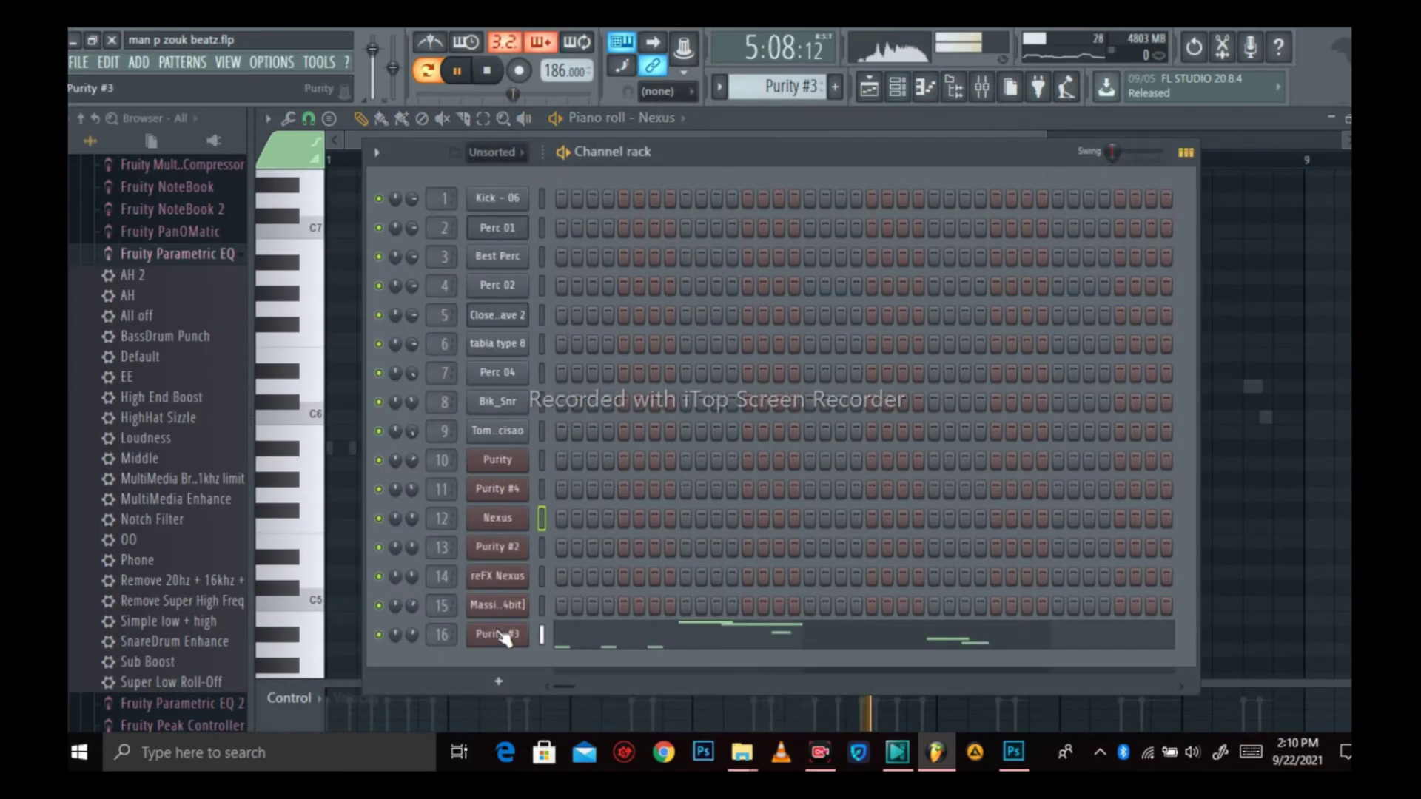
right_click(526, 635)
click(554, 518)
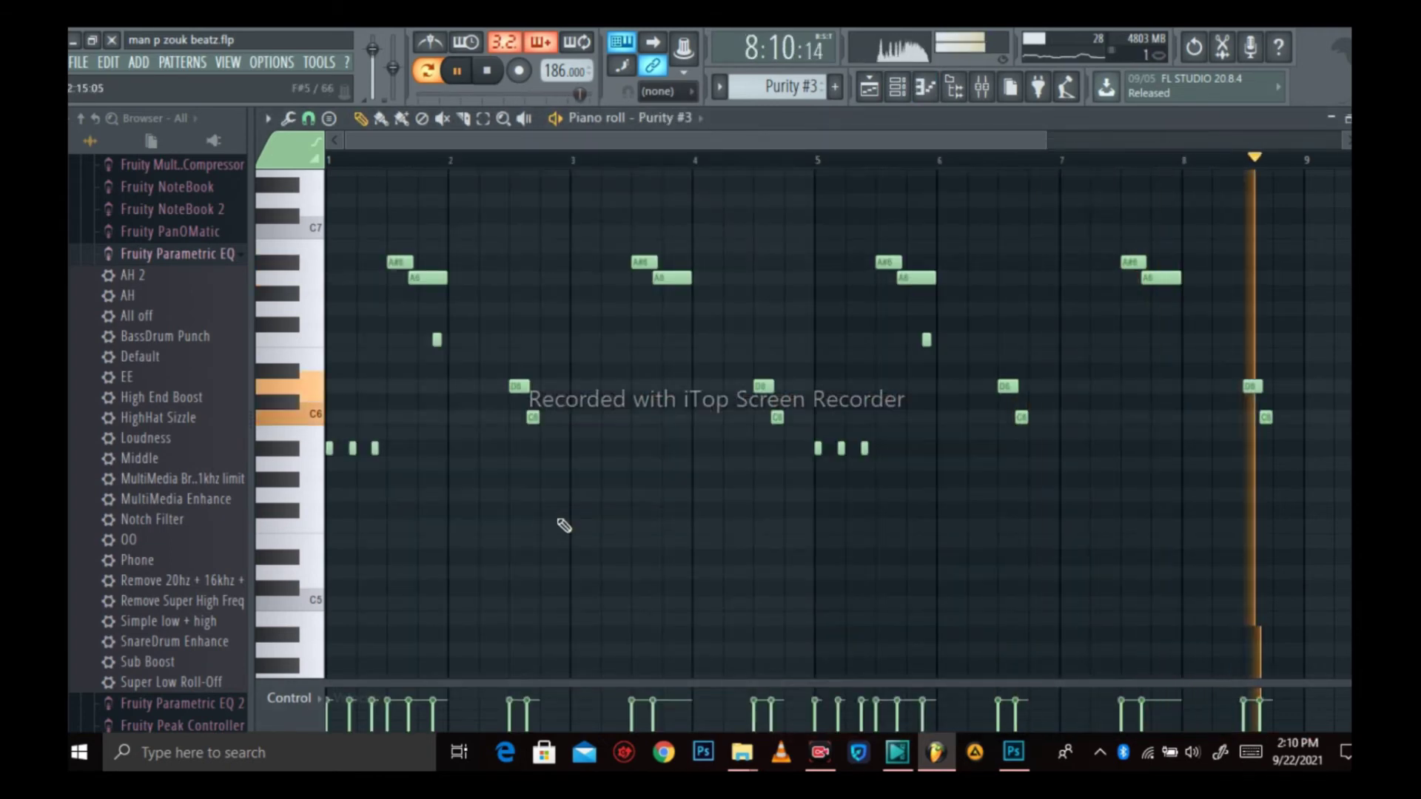
scroll(675, 308, up, 2)
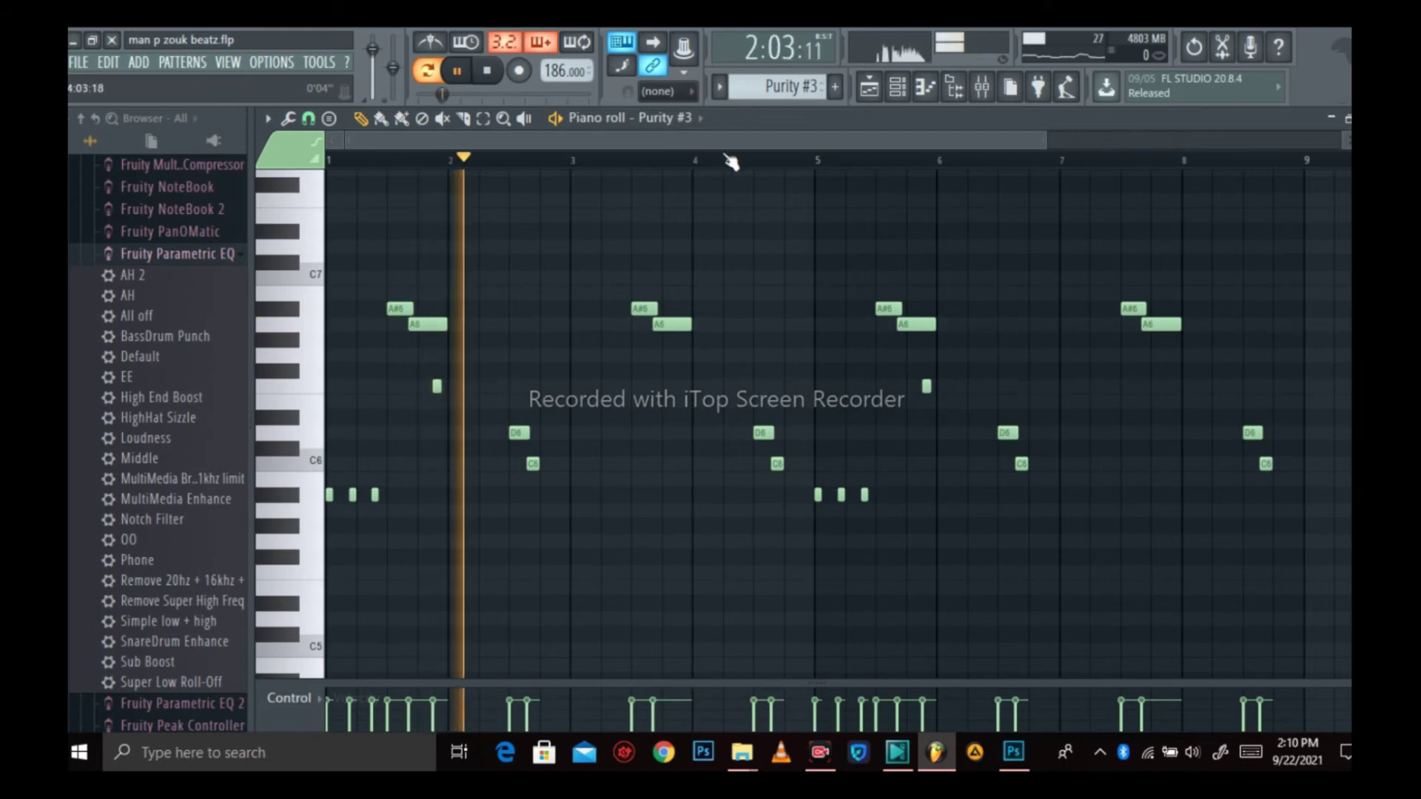
Examine the Purity #3 melody up close in the piano roll, then bring up the channel rack.
scroll(778, 148, up, 2)
drag(778, 148, 571, 167)
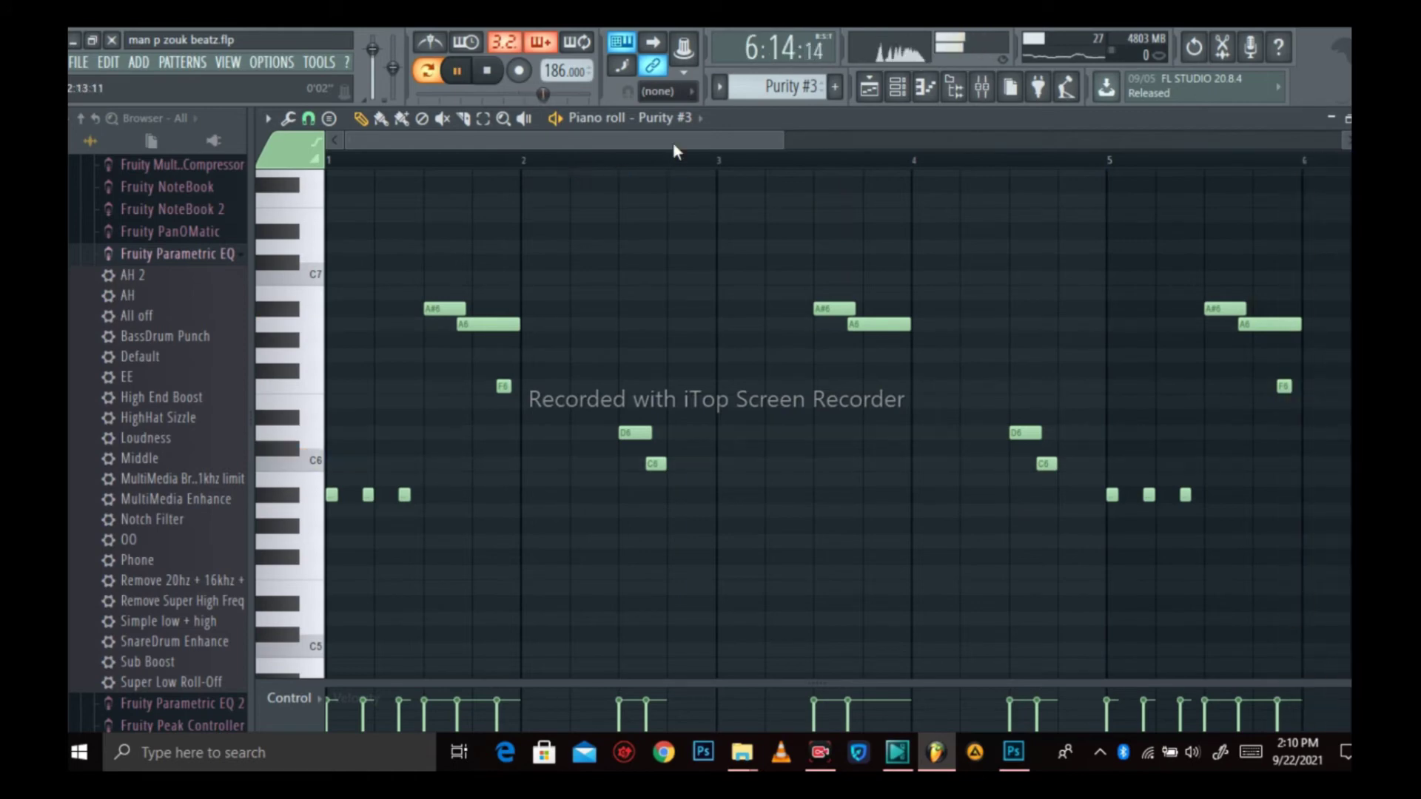
drag(673, 142, 958, 141)
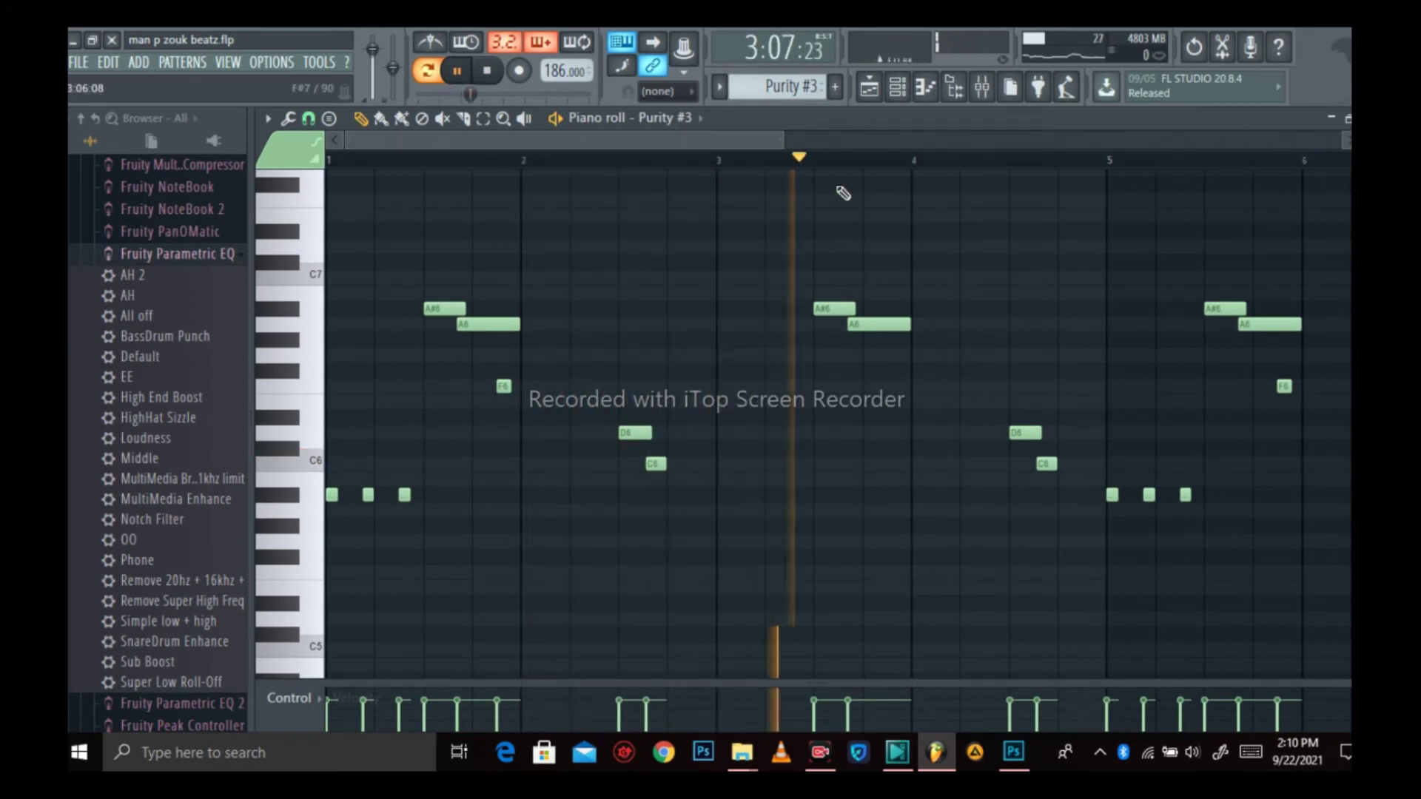
click(899, 88)
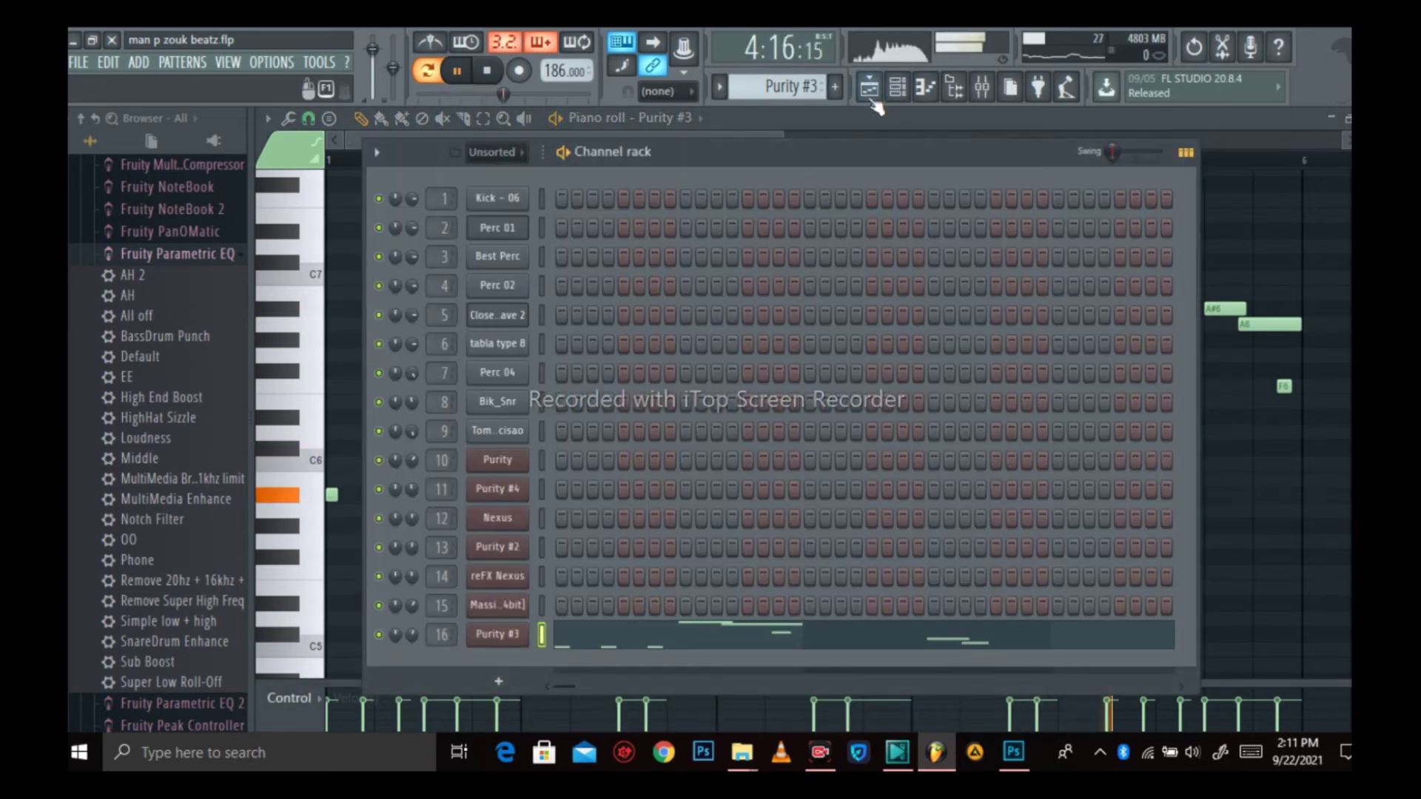
Return to the playlist and switch playback to song mode so the full arrangement plays.
click(869, 87)
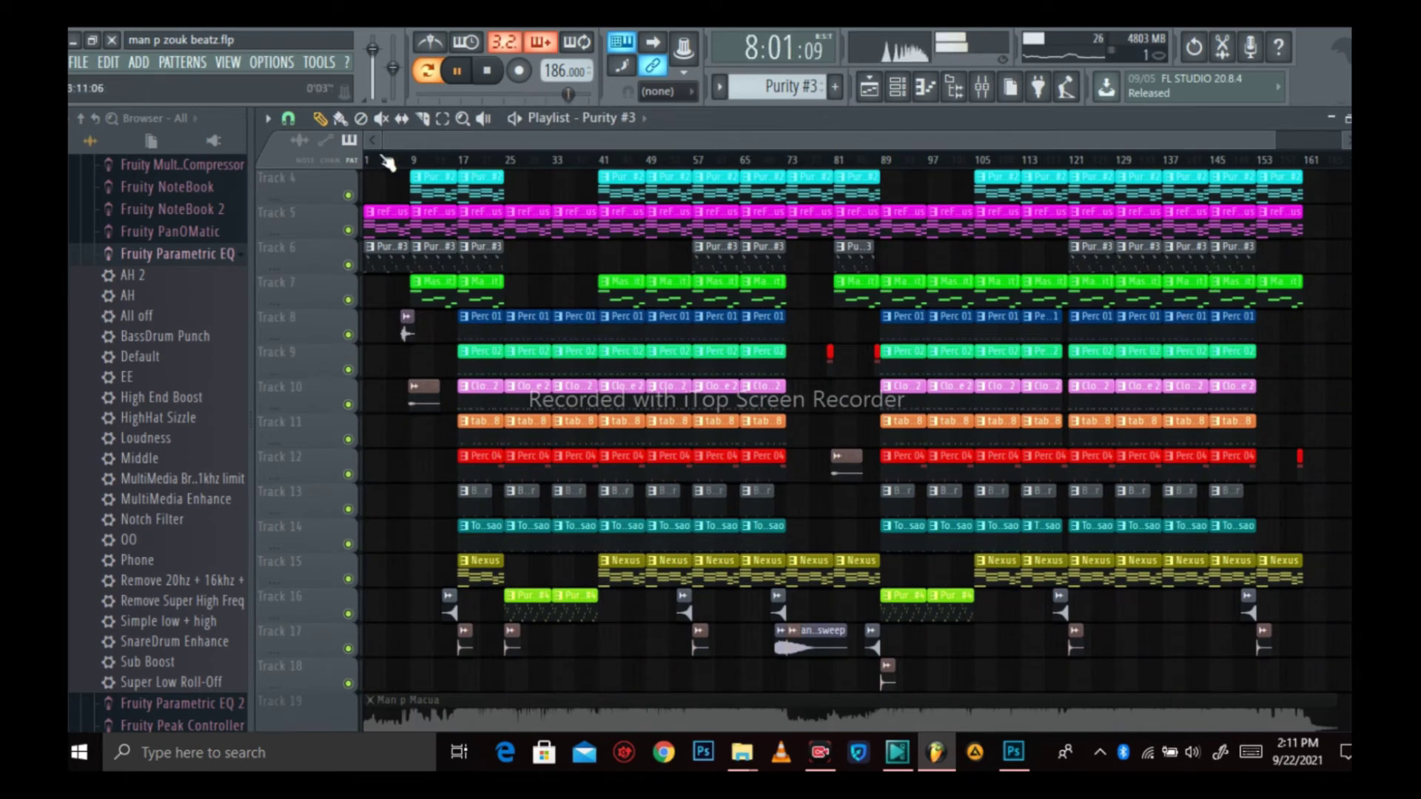
click(427, 71)
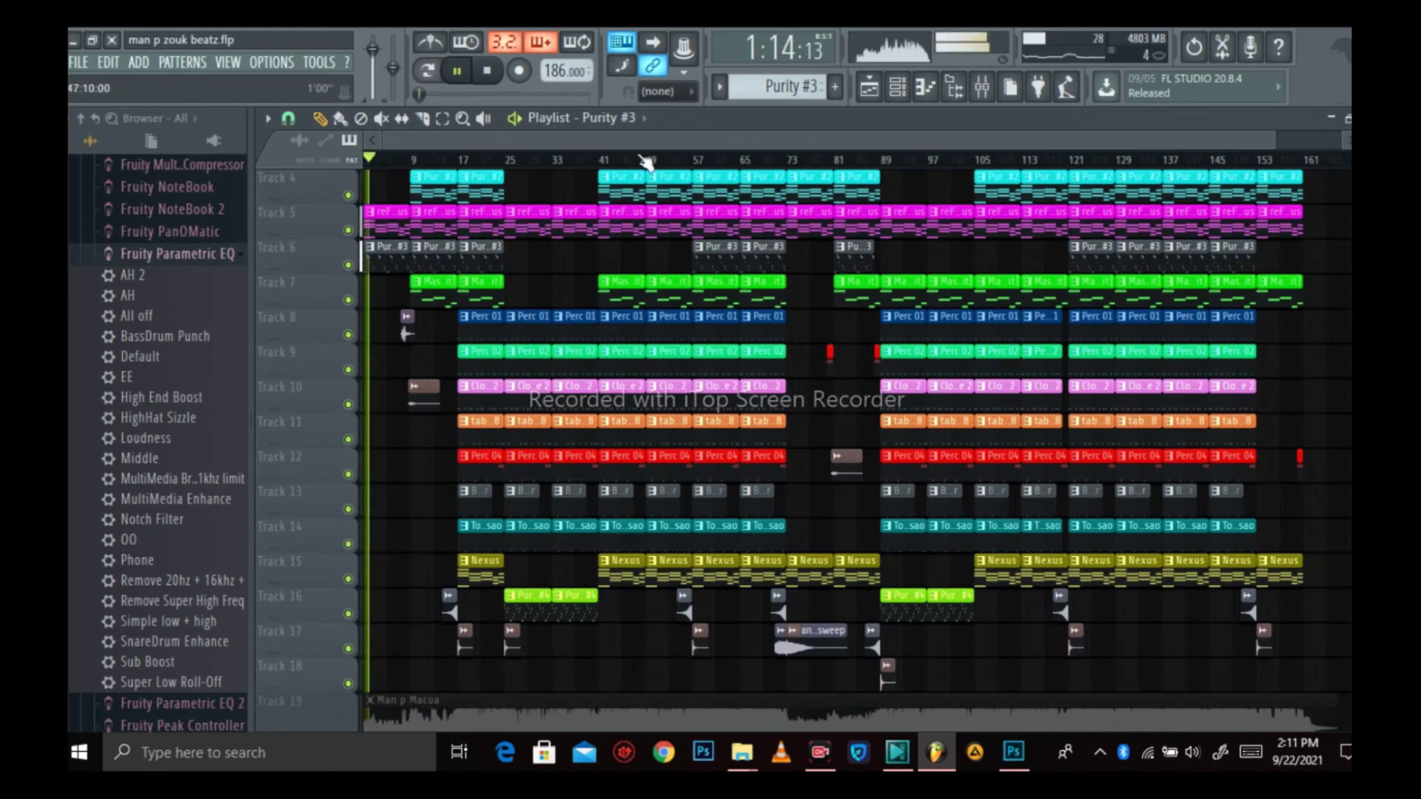
scroll(646, 162, down, 1)
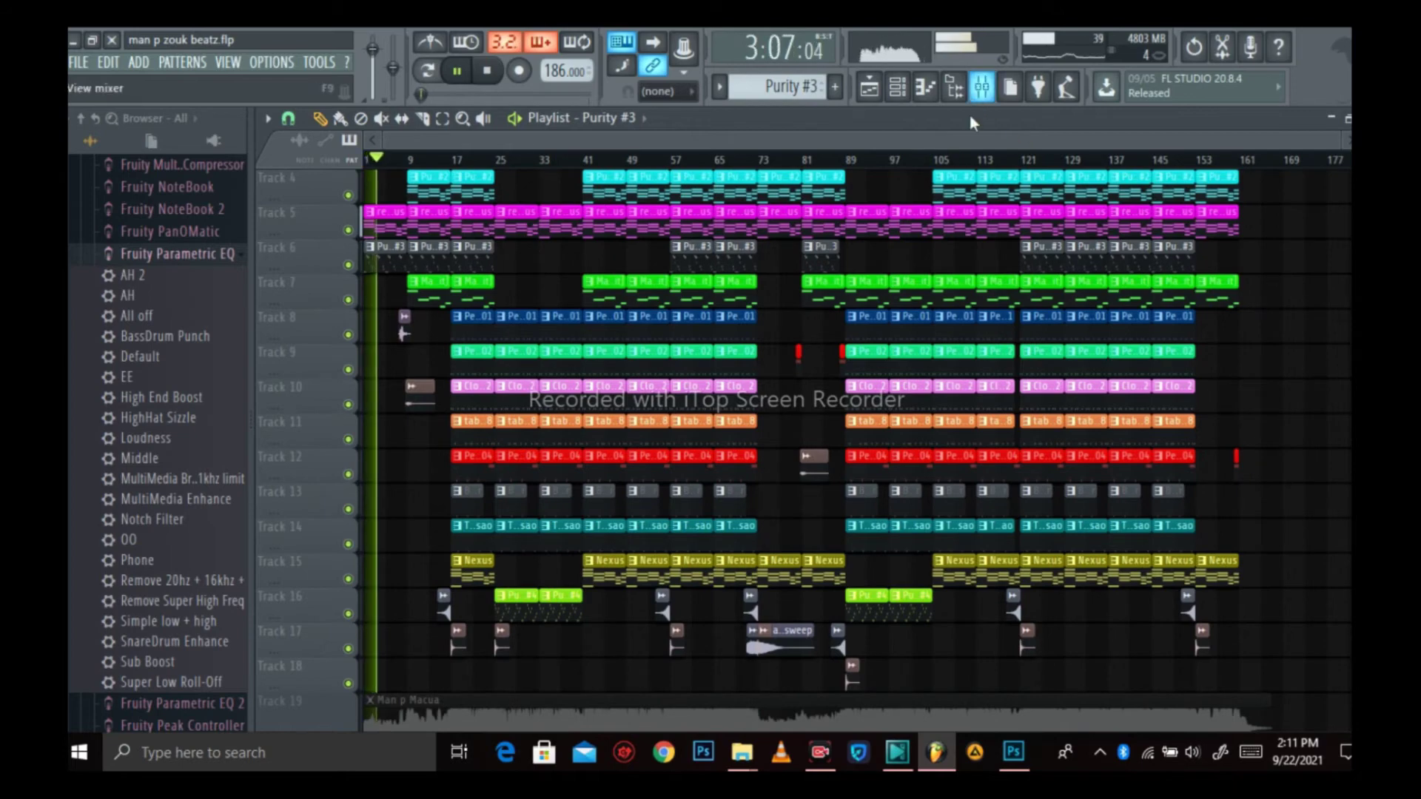
Examine the mixer's track levels, then return to the playlist and view all arrangement tracks.
click(982, 88)
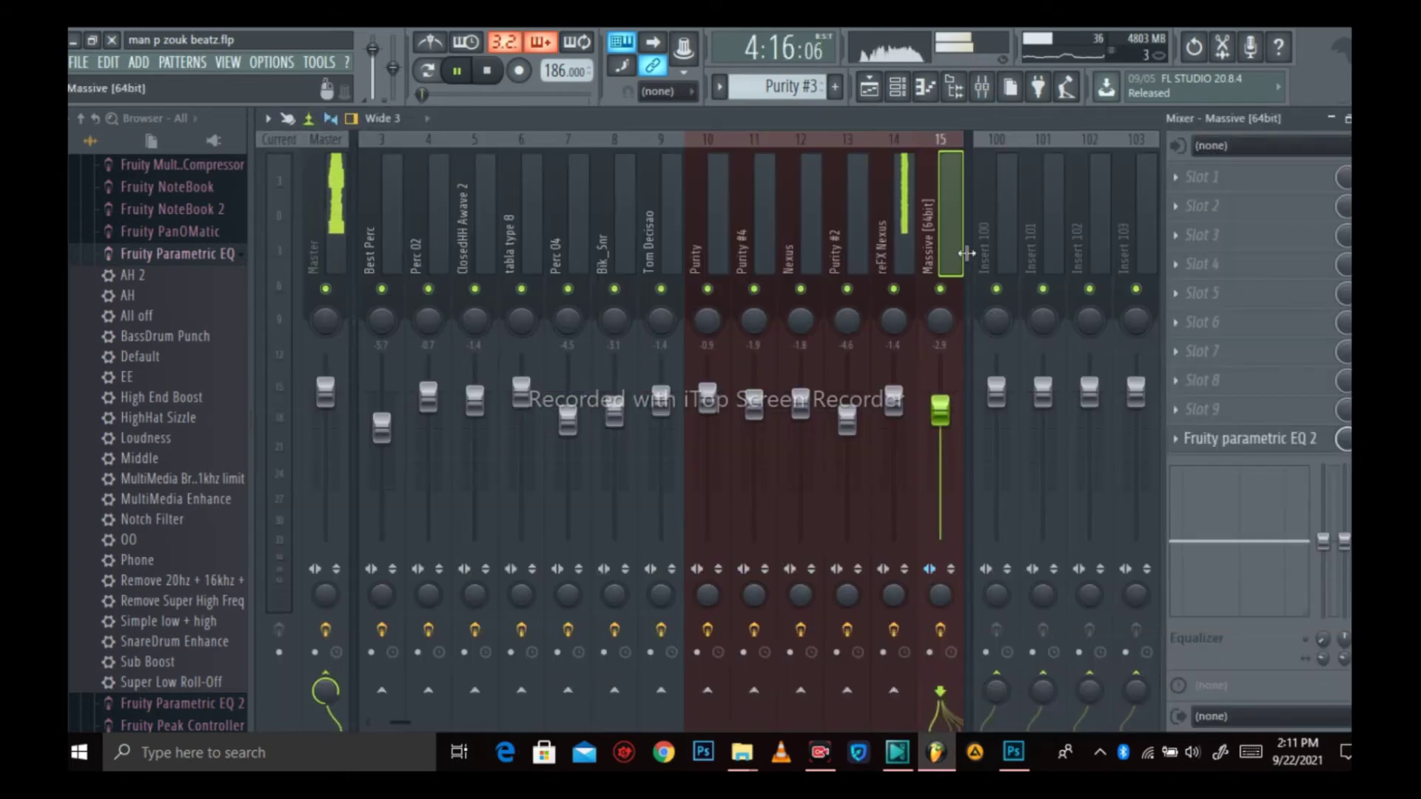
click(898, 87)
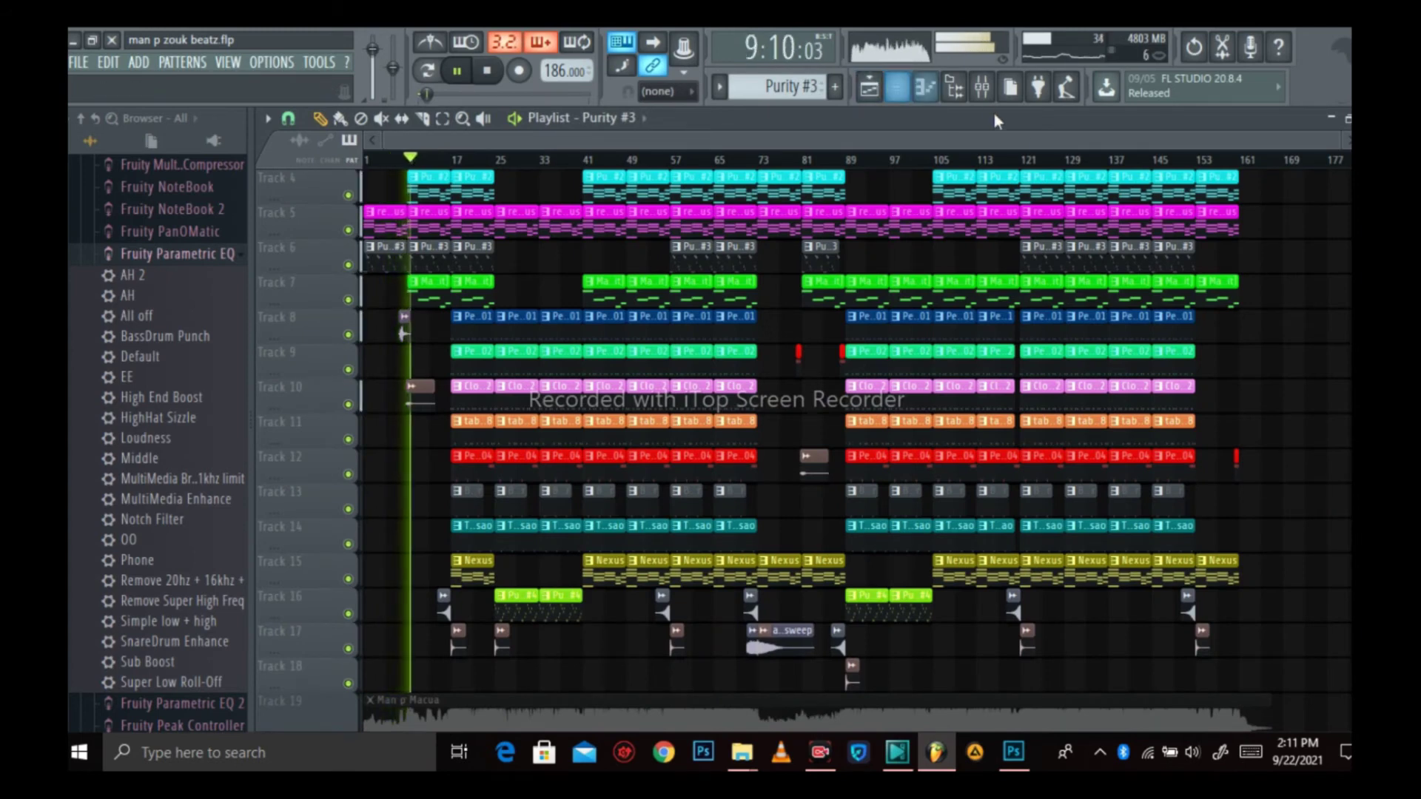
scroll(804, 411, up, 3)
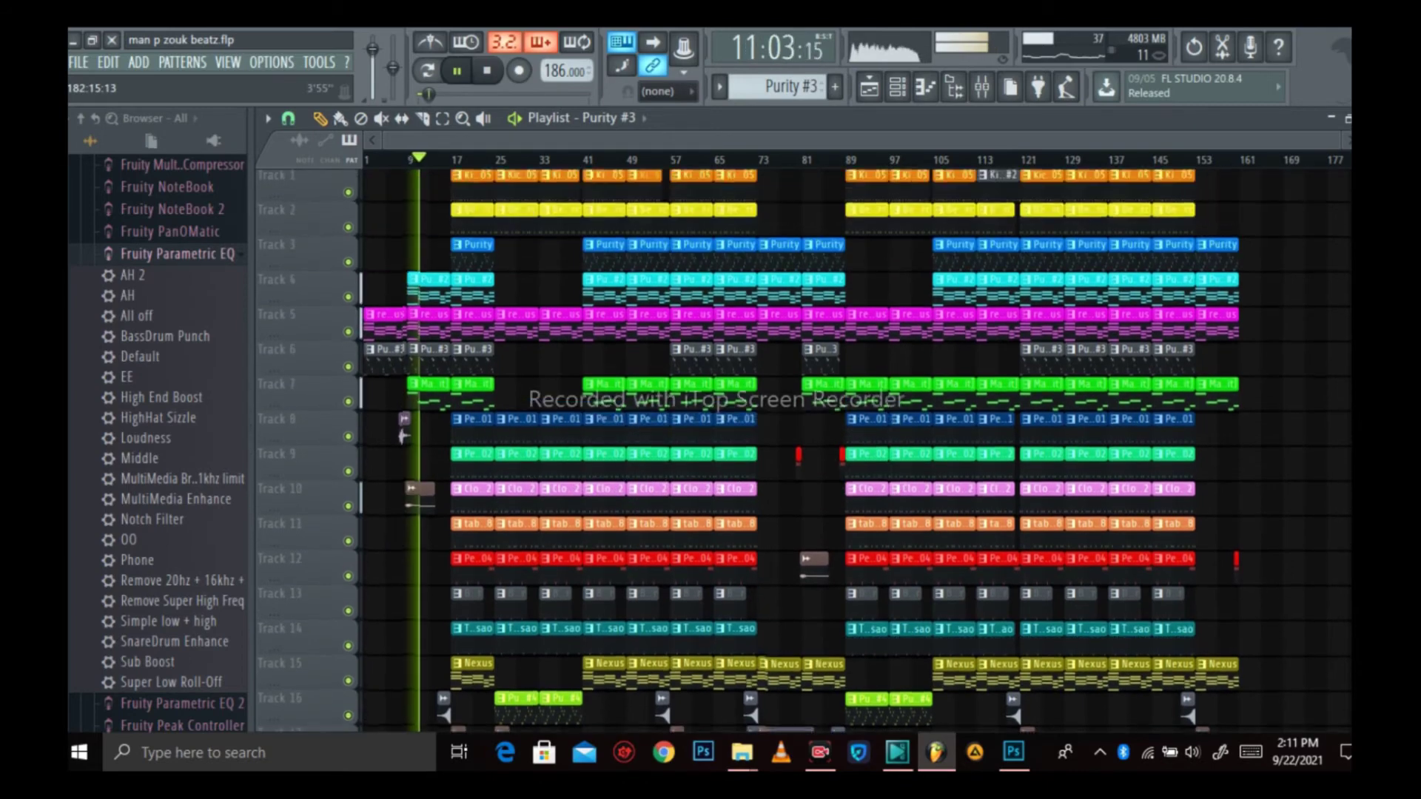
scroll(804, 410, down, 3)
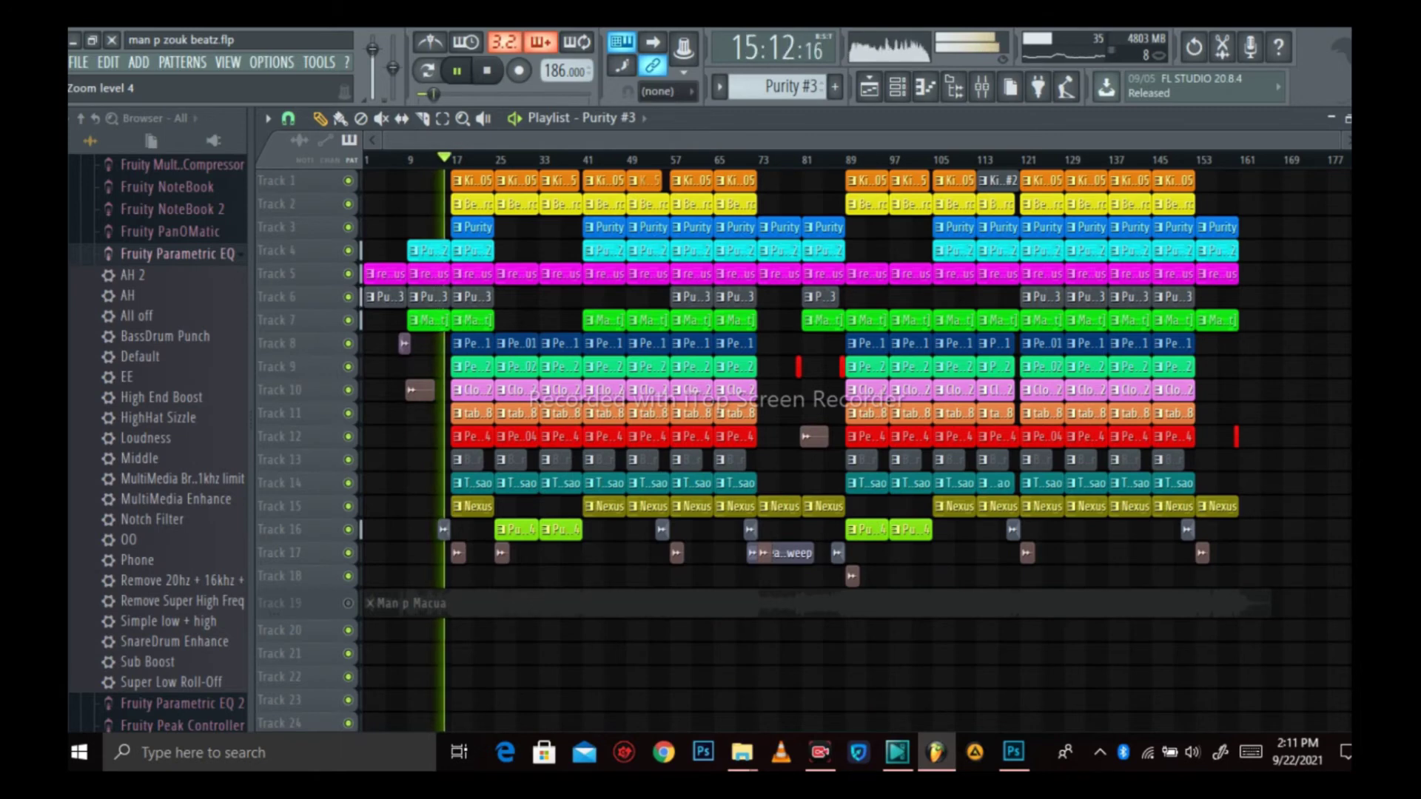
Examine the second half of the arrangement through to its end while the song plays.
scroll(804, 411, up, 3)
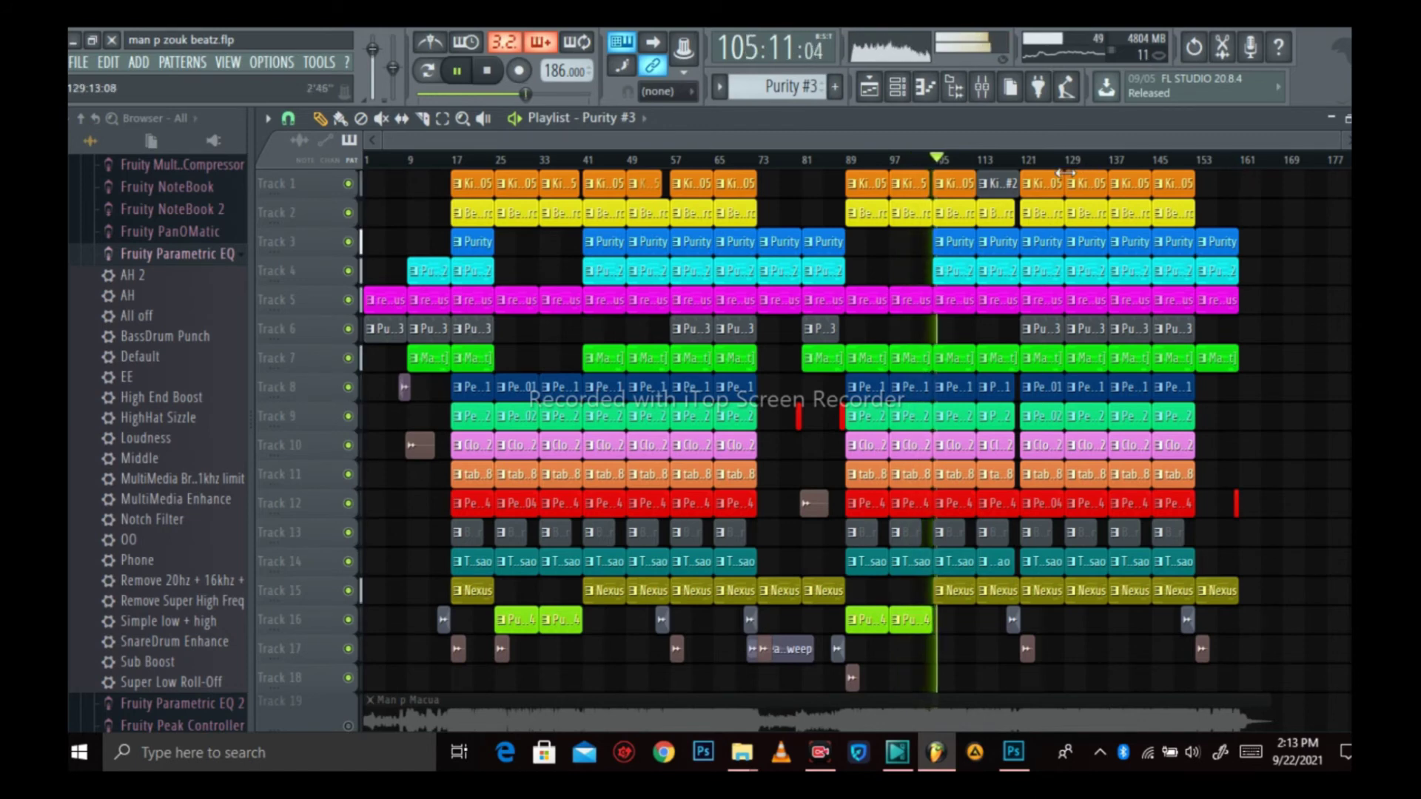
scroll(1069, 167, up, 3)
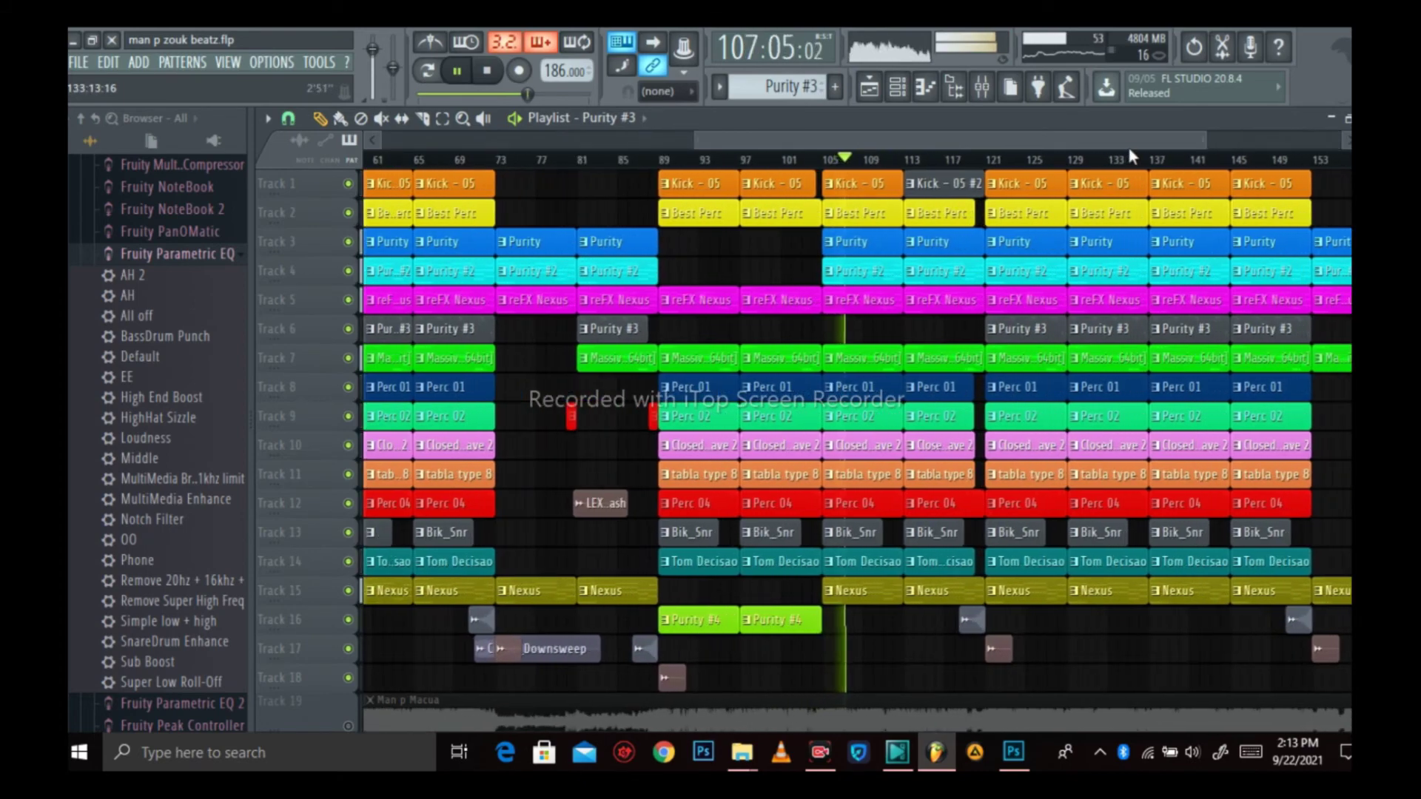
scroll(1129, 148, down, 1)
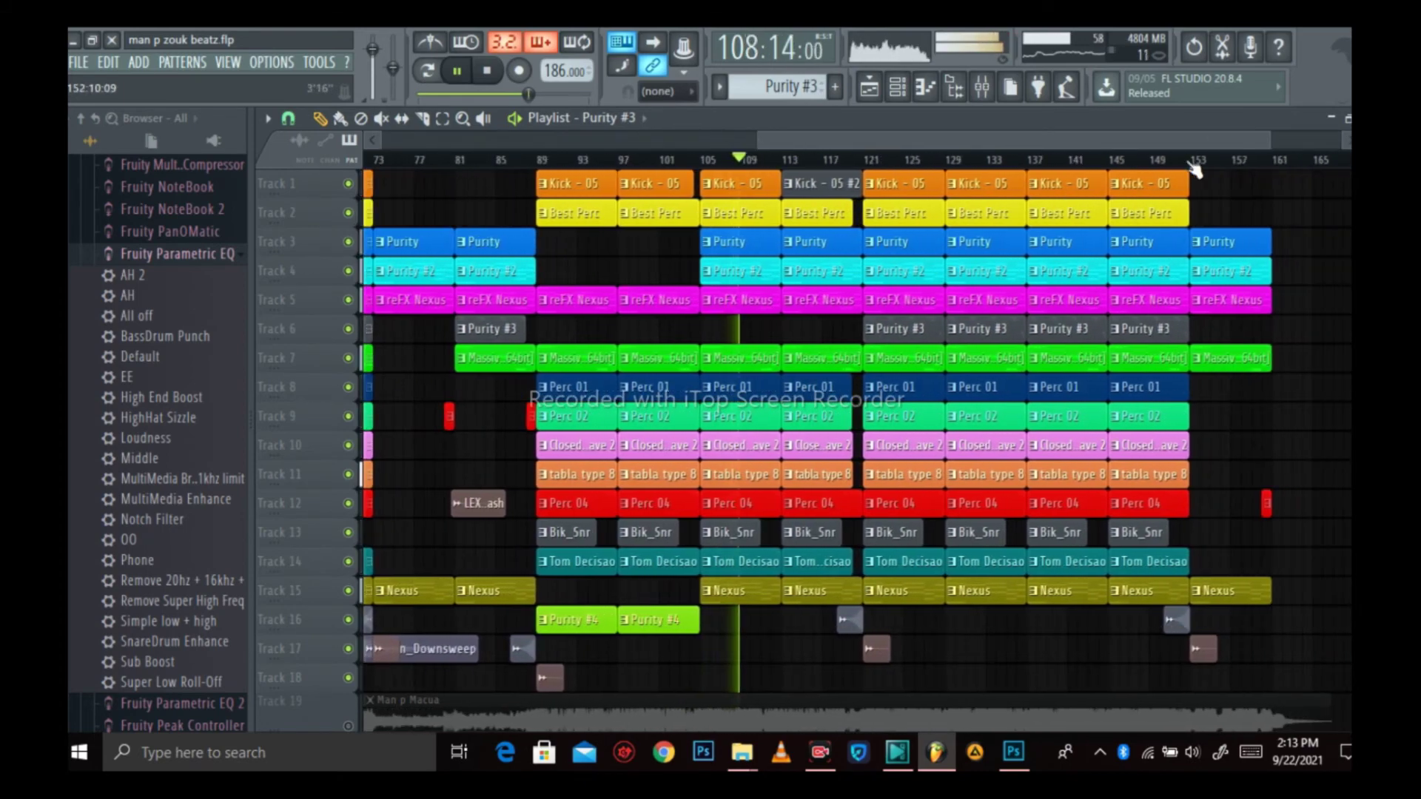
scroll(1193, 171, down, 1)
scroll(1225, 170, down, 1)
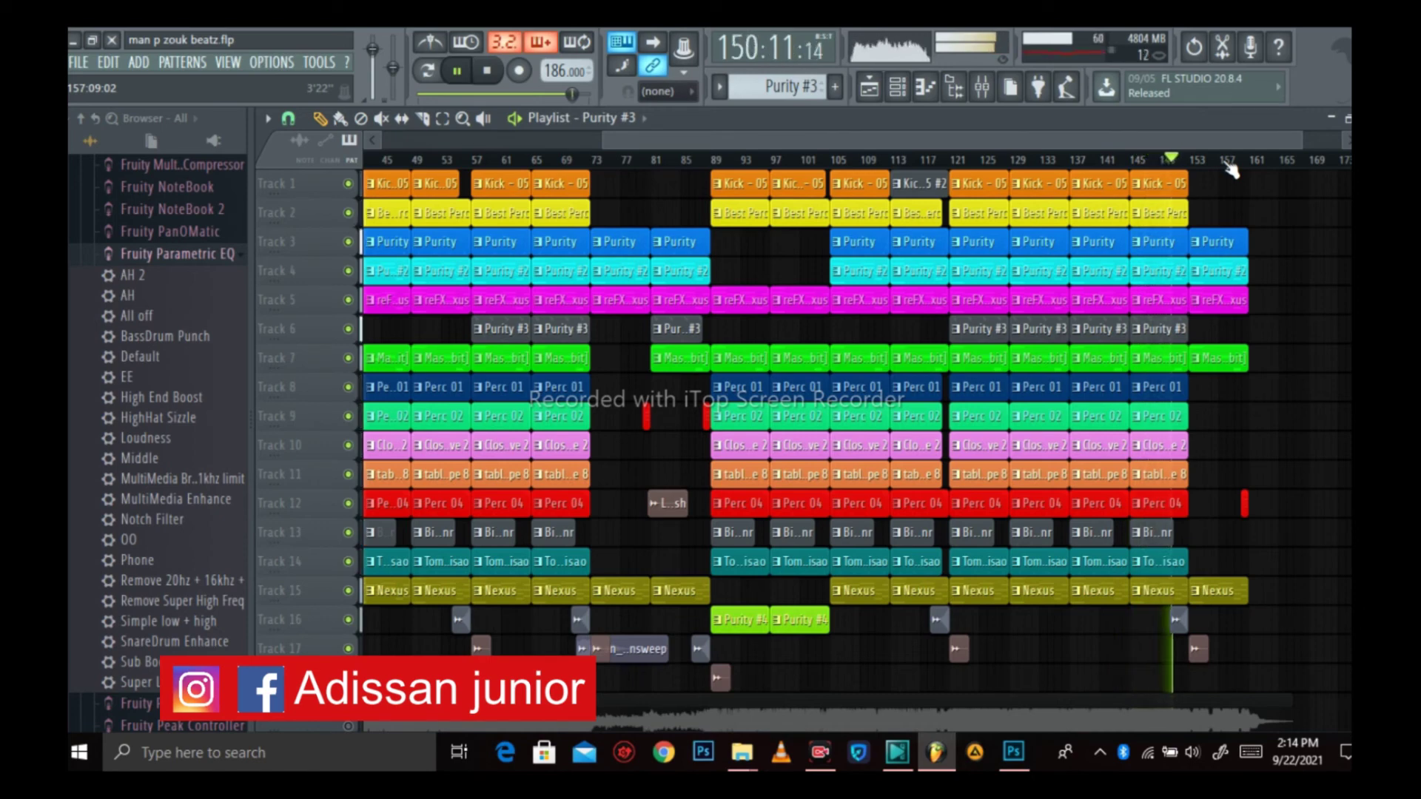
scroll(1199, 158, down, 2)
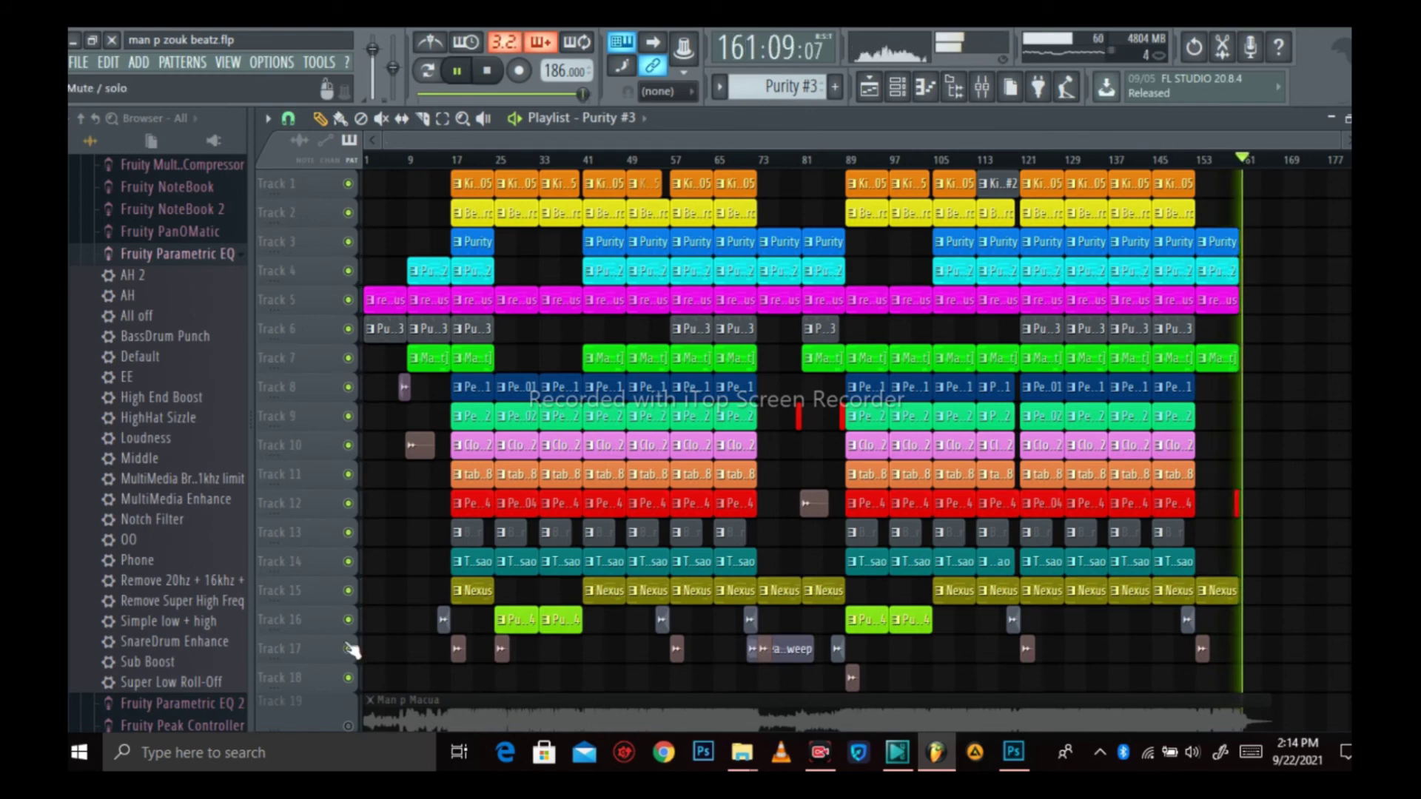
Stop the song, solo Track 19's audio clip and play it from the start.
key(space)
right_click(349, 726)
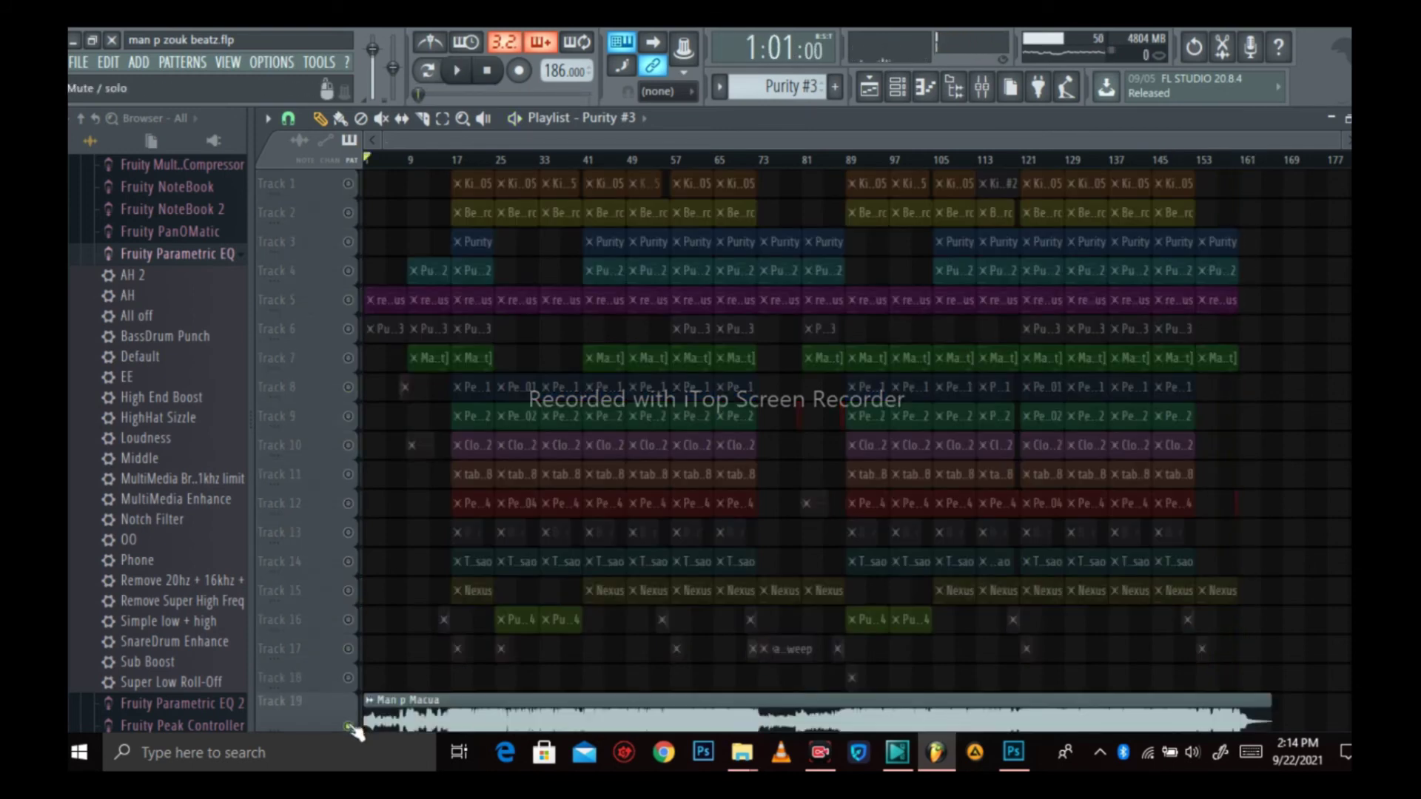
key(space)
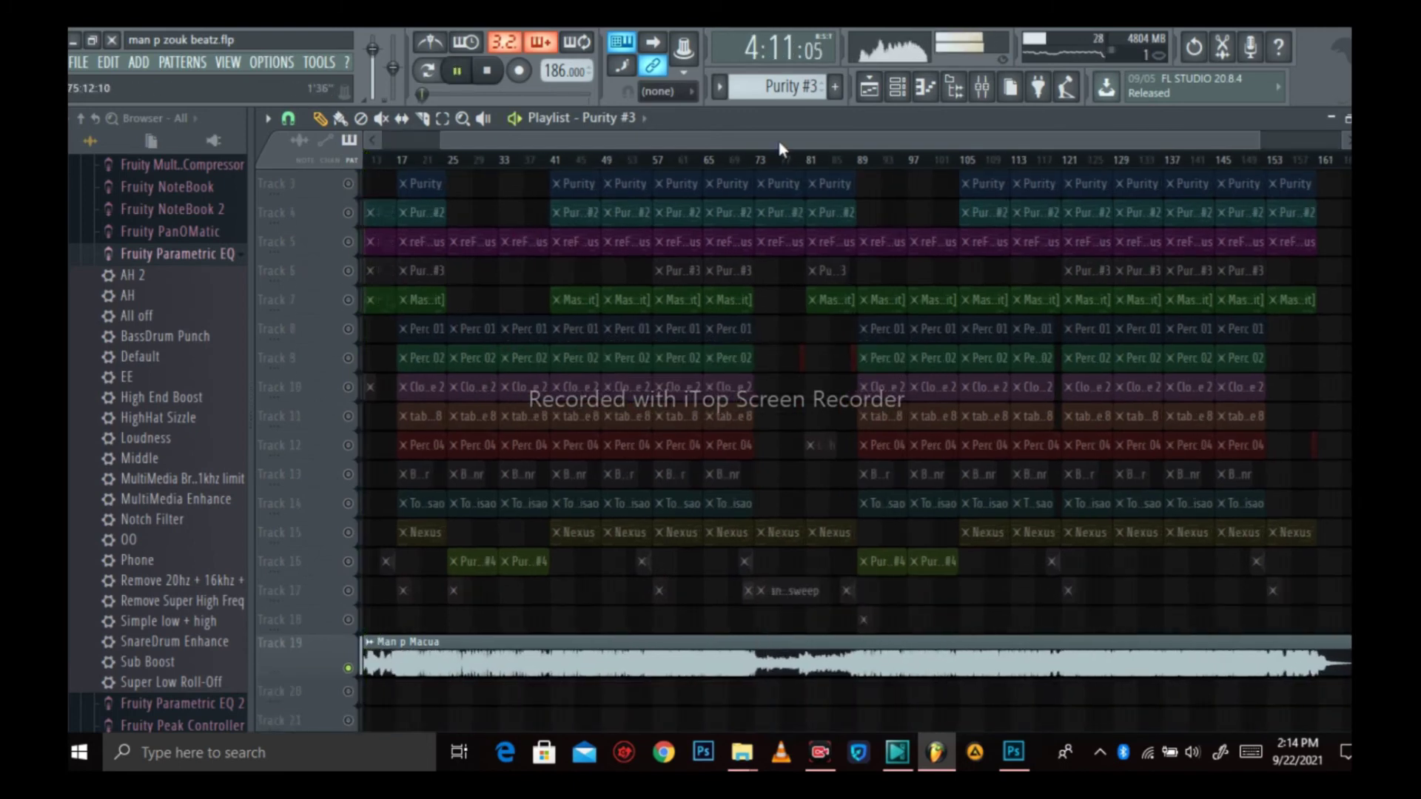
Reduce the height of Track 19 in the playlist.
drag(779, 142, 681, 149)
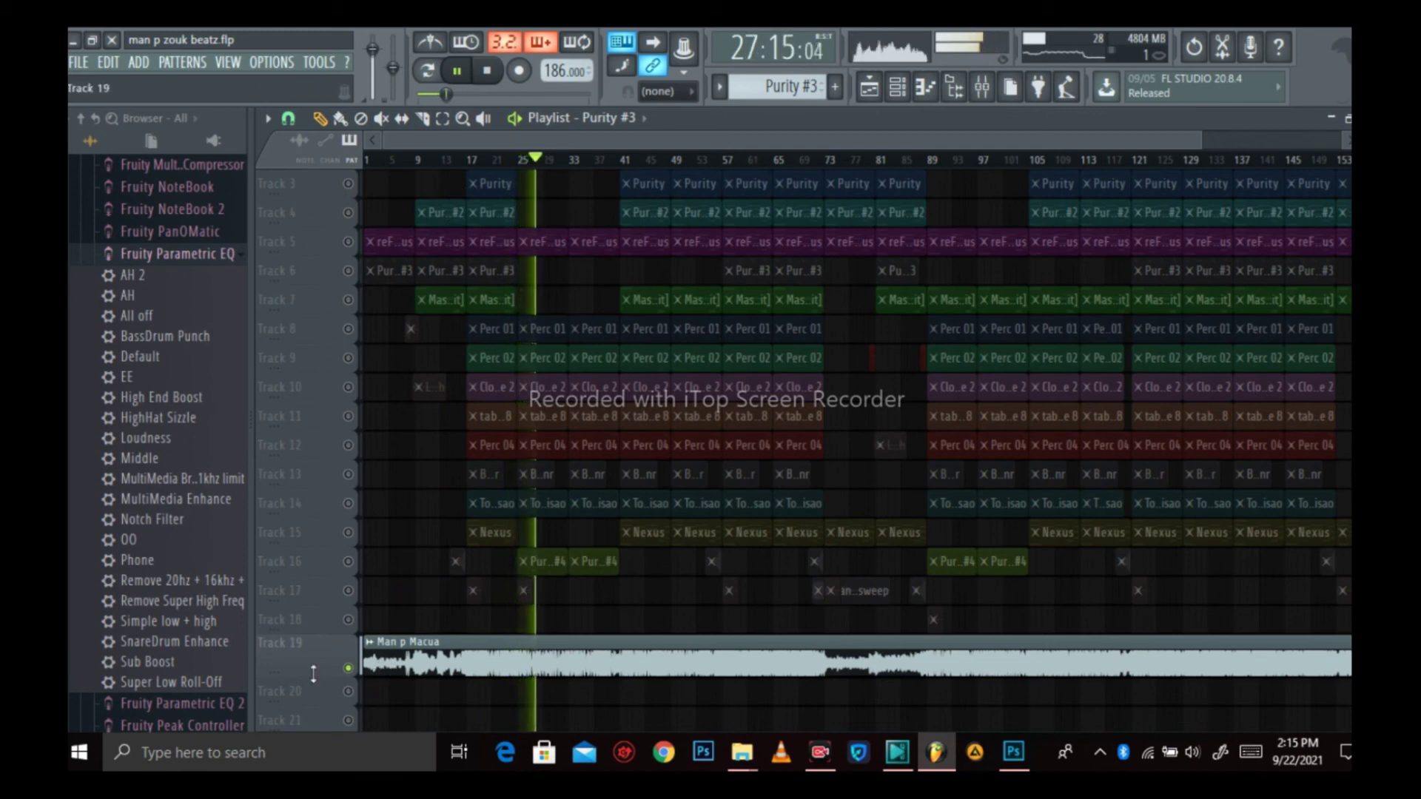
drag(319, 677, 320, 664)
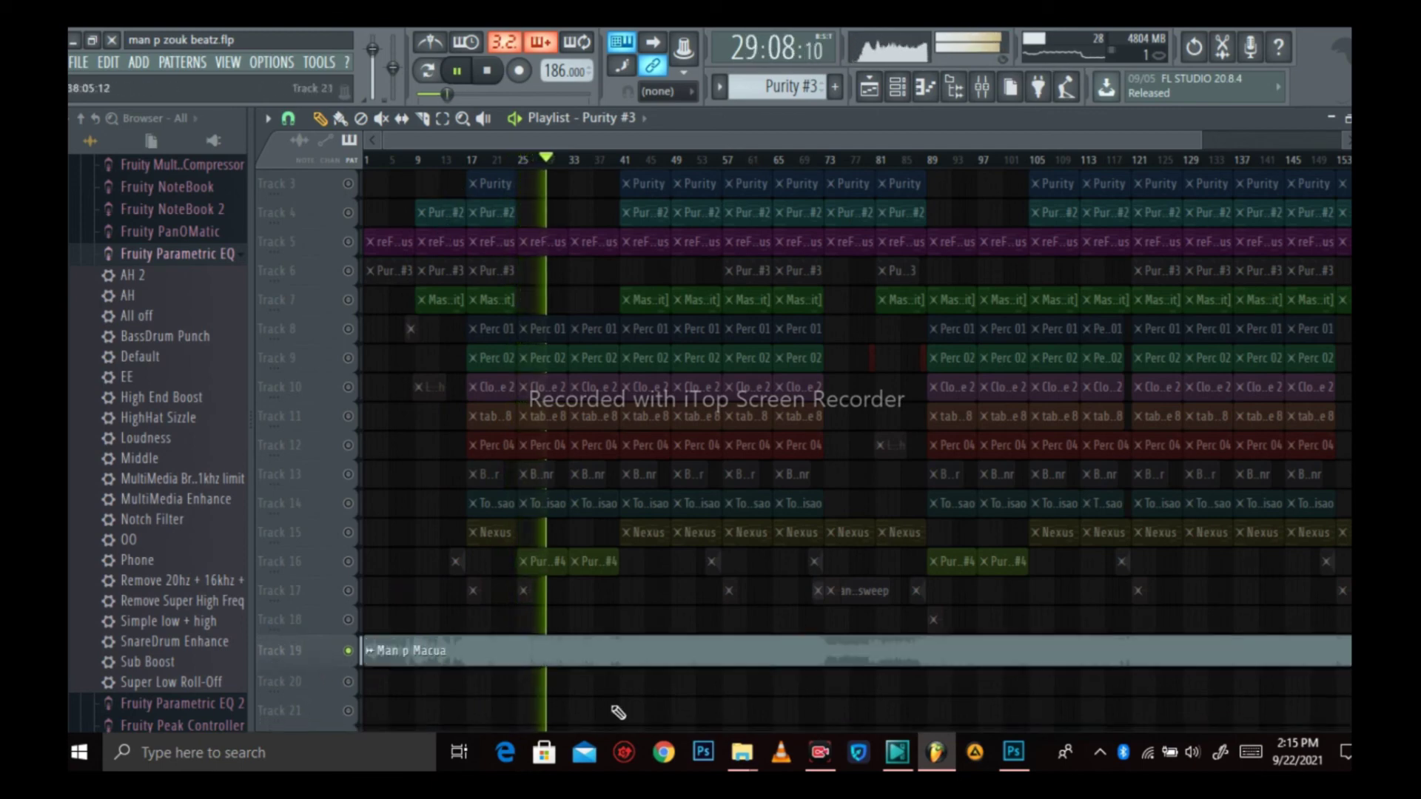
Turn off the solo on Track 19 so the other tracks play, and mute Track 19.
scroll(629, 697, up, 2)
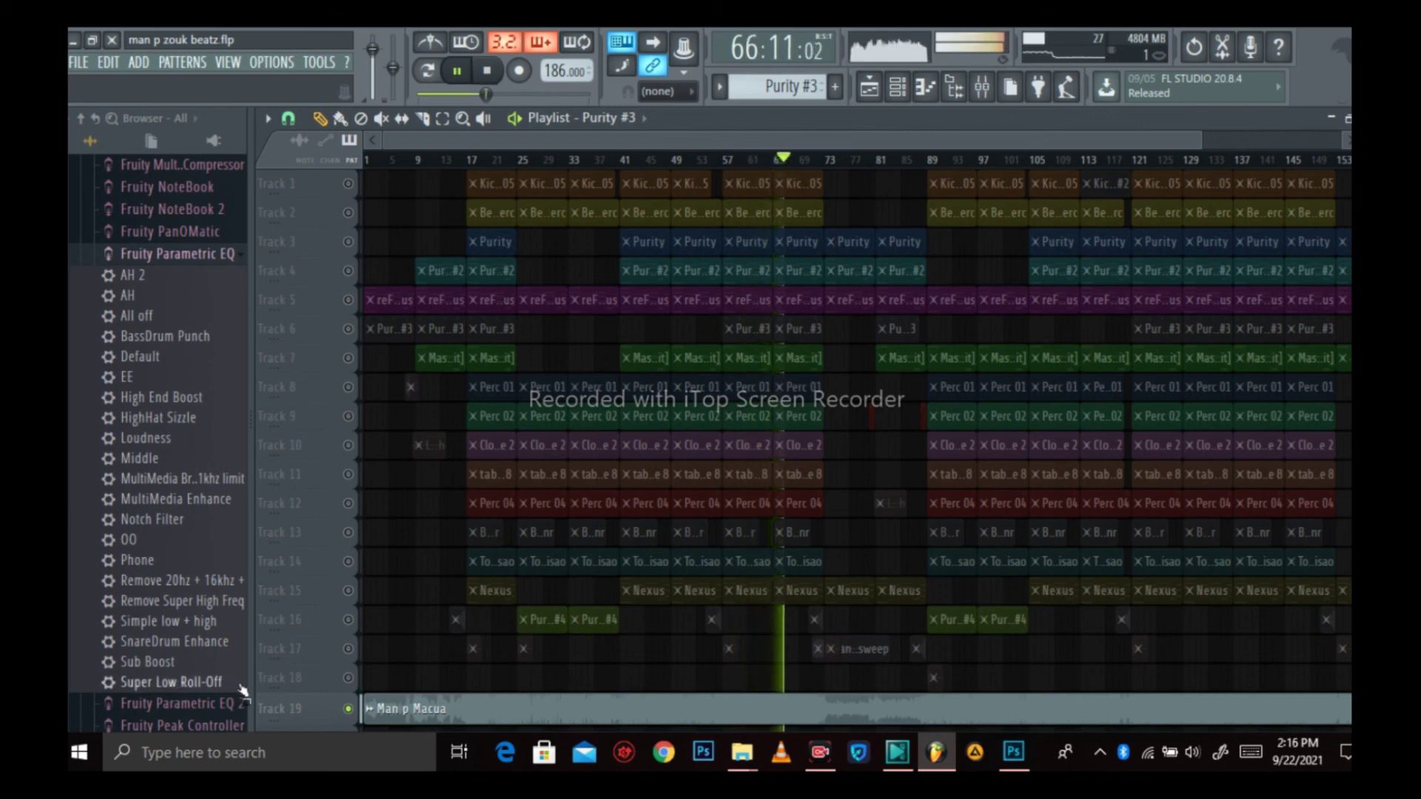
right_click(348, 709)
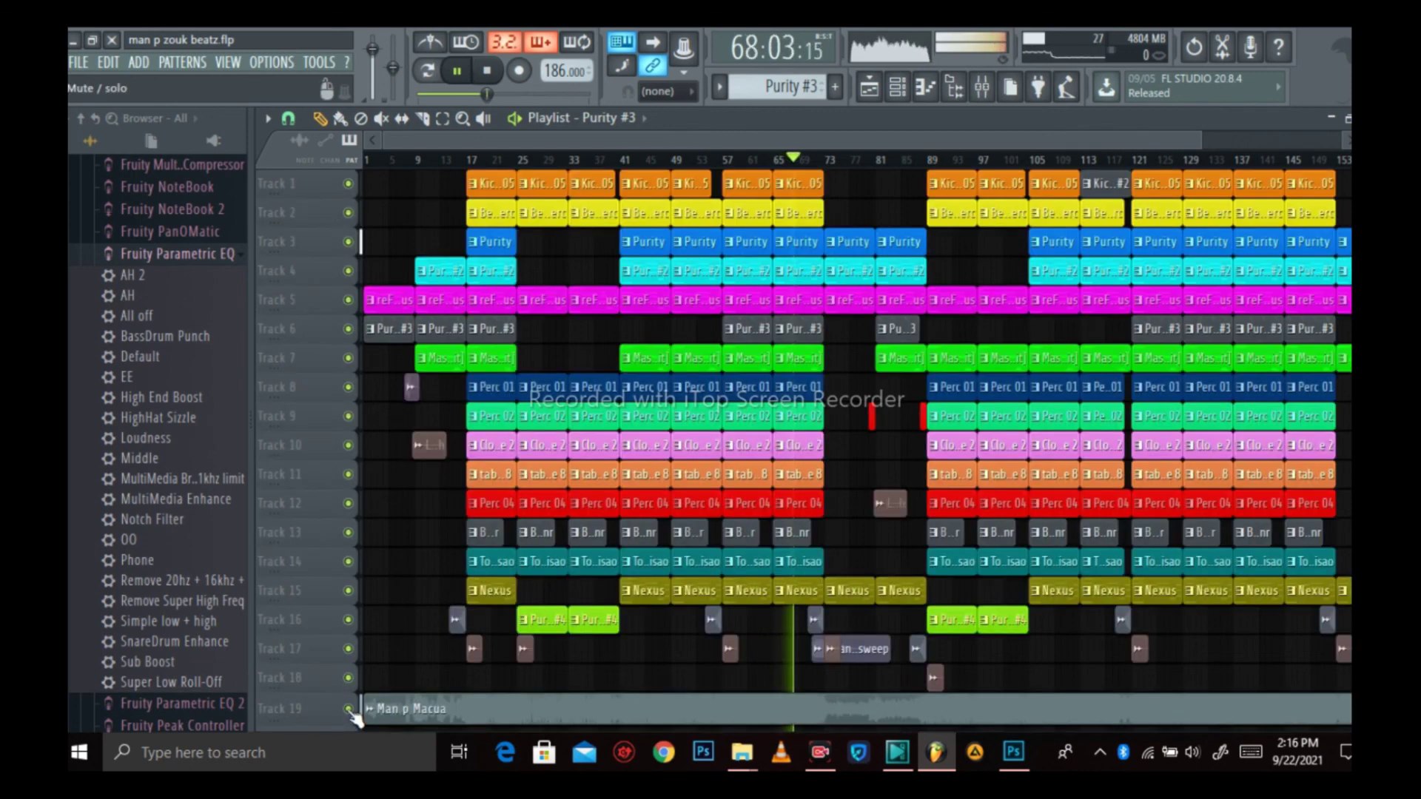
click(349, 709)
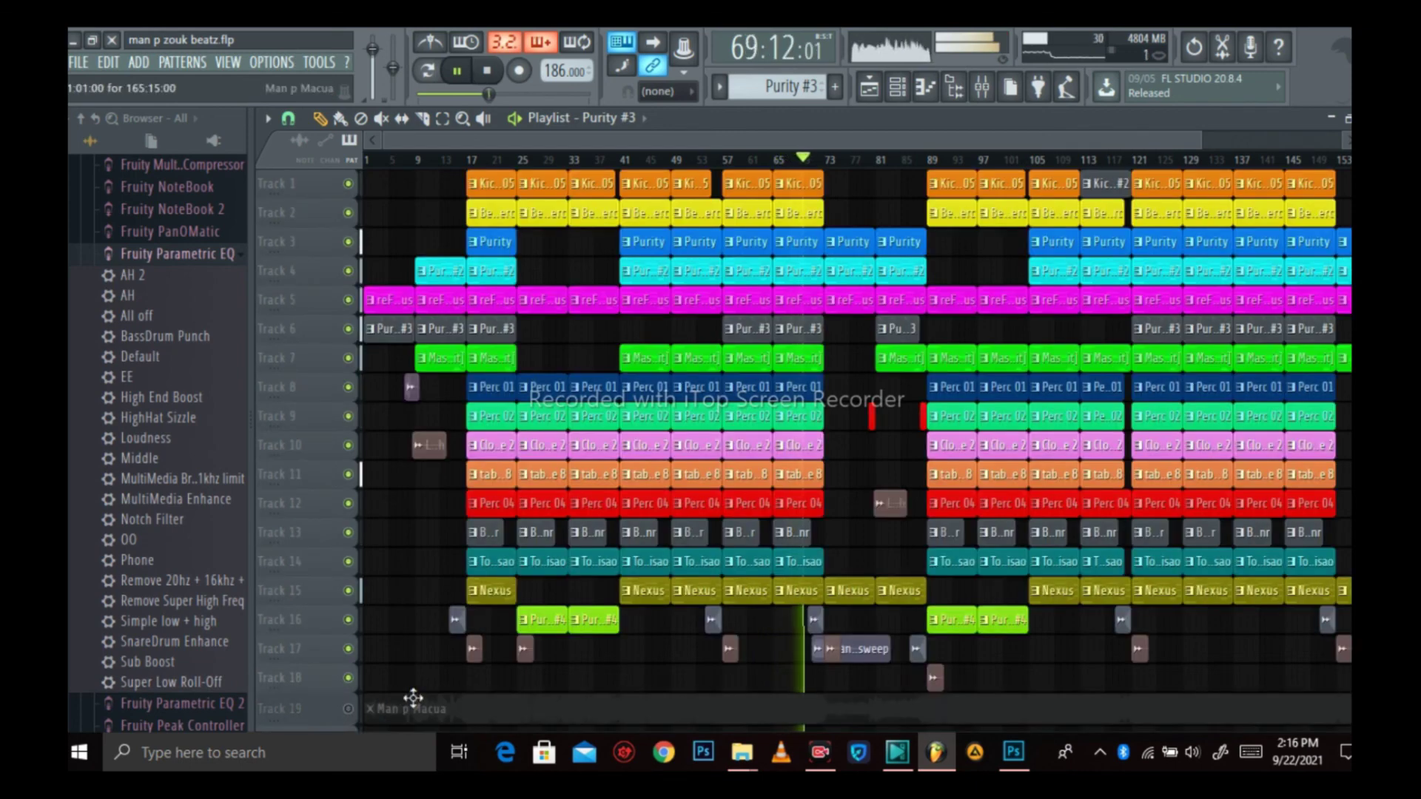